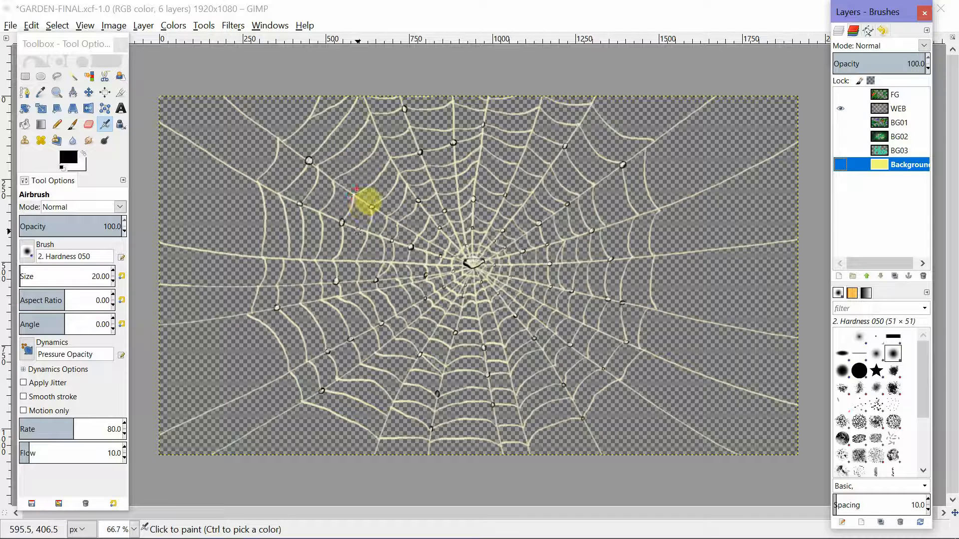
{"action": "left_click_drag", "start_coordinate": [357, 186], "coordinate": [328, 236]}
{"action": "mouse_move", "coordinate": [446, 161]}
{"action": "left_mouse_down"}
{"action": "mouse_move", "coordinate": [518, 158]}
{"action": "mouse_move", "coordinate": [590, 219]}
{"action": "left_mouse_up"}
{"action": "mouse_move", "coordinate": [565, 254]}
{"action": "left_mouse_down"}
{"action": "mouse_move", "coordinate": [553, 324]}
{"action": "mouse_move", "coordinate": [439, 329]}
{"action": "mouse_move", "coordinate": [334, 260]}
{"action": "left_mouse_up"}
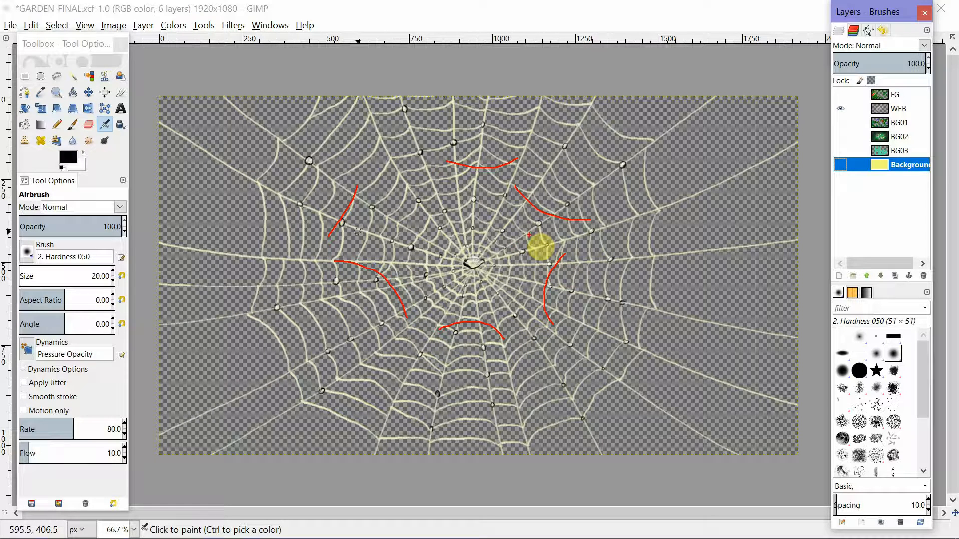
{"action": "key", "text": "Escape"}
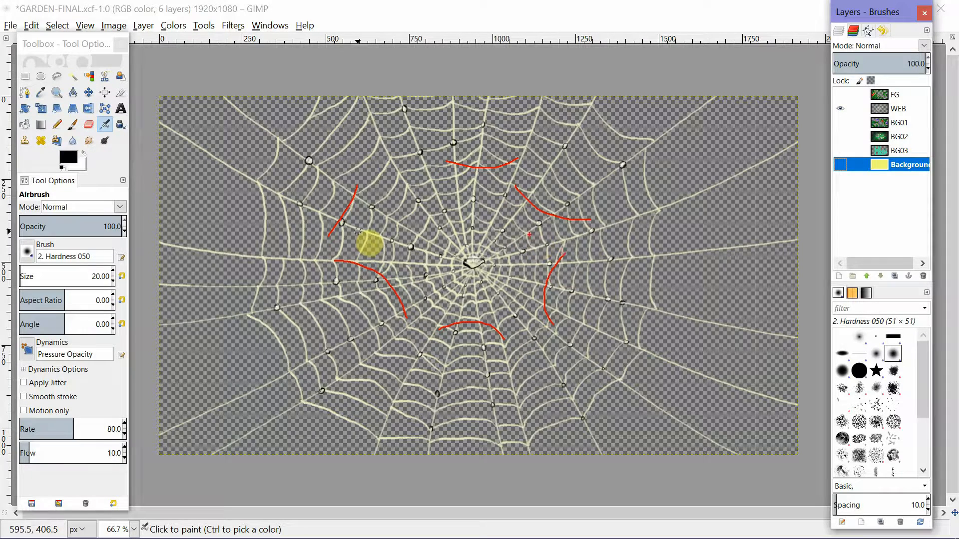
Make the hidden Background, BG03, BG02, BG01 and FG layers visible together with the WEB layer
{"action": "left_click", "coordinate": [840, 164]}
{"action": "left_click", "coordinate": [840, 151]}
{"action": "left_click", "coordinate": [840, 136]}
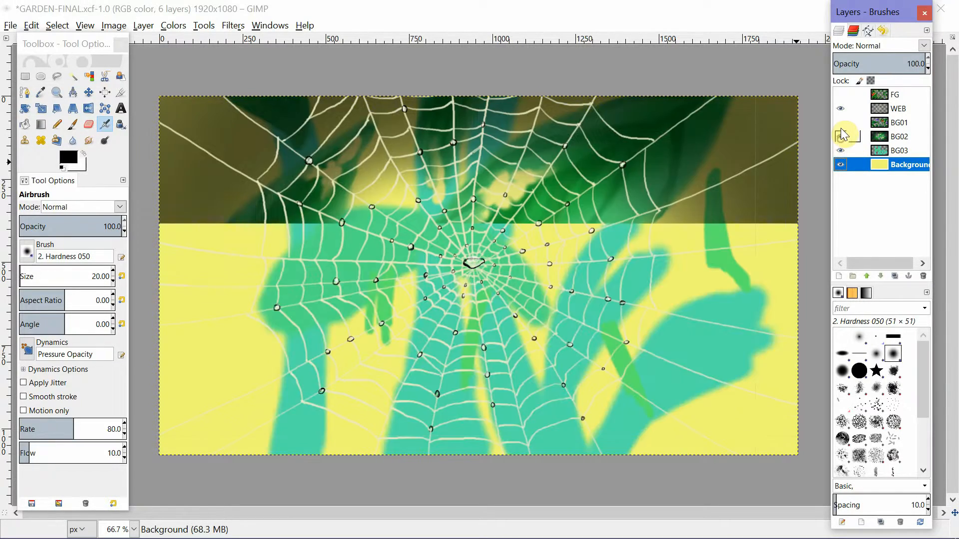
{"action": "left_click", "coordinate": [841, 122]}
{"action": "left_click", "coordinate": [841, 94]}
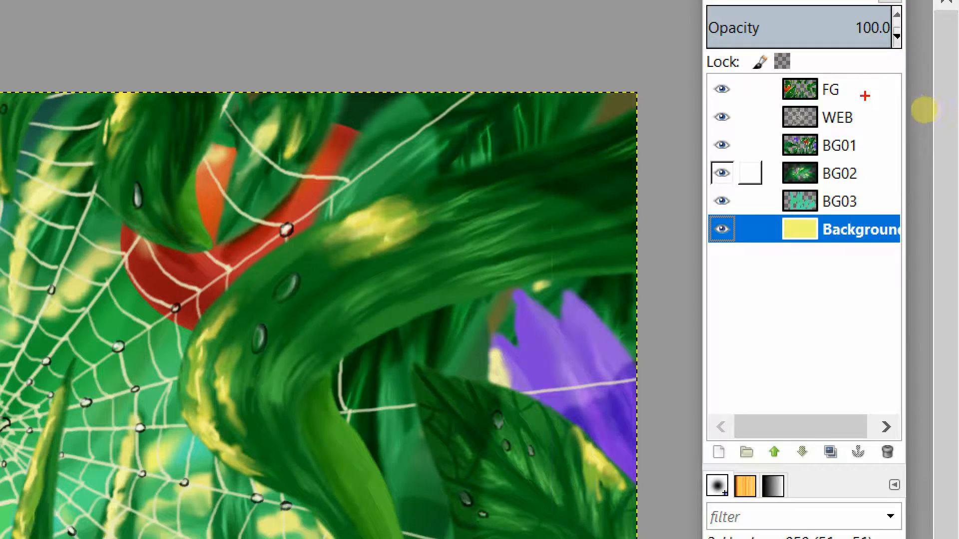
{"action": "left_click_drag", "start_coordinate": [849, 100], "coordinate": [880, 78]}
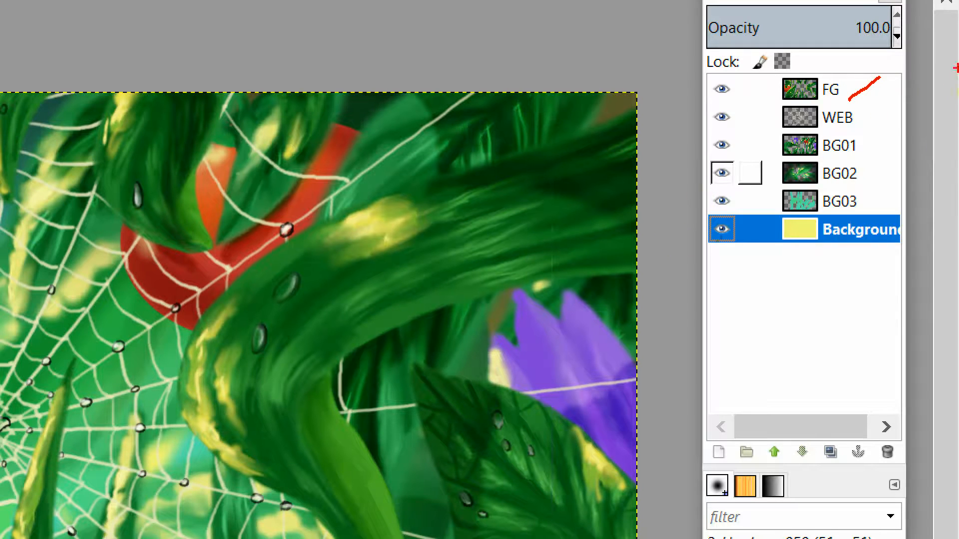
{"action": "left_click_drag", "start_coordinate": [854, 131], "coordinate": [880, 116]}
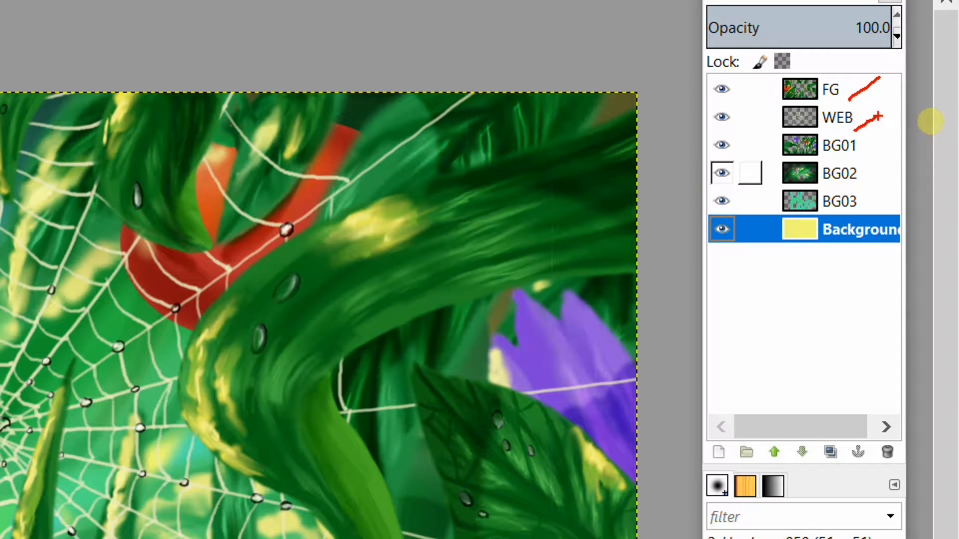
{"action": "left_click_drag", "start_coordinate": [845, 159], "coordinate": [883, 138]}
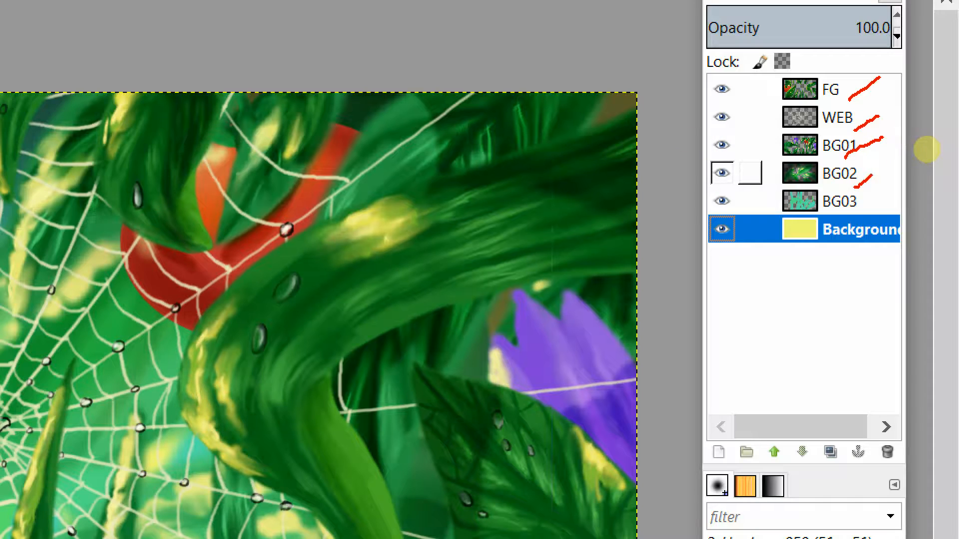
{"action": "left_click_drag", "start_coordinate": [872, 175], "coordinate": [875, 174]}
{"action": "left_click_drag", "start_coordinate": [853, 214], "coordinate": [870, 204]}
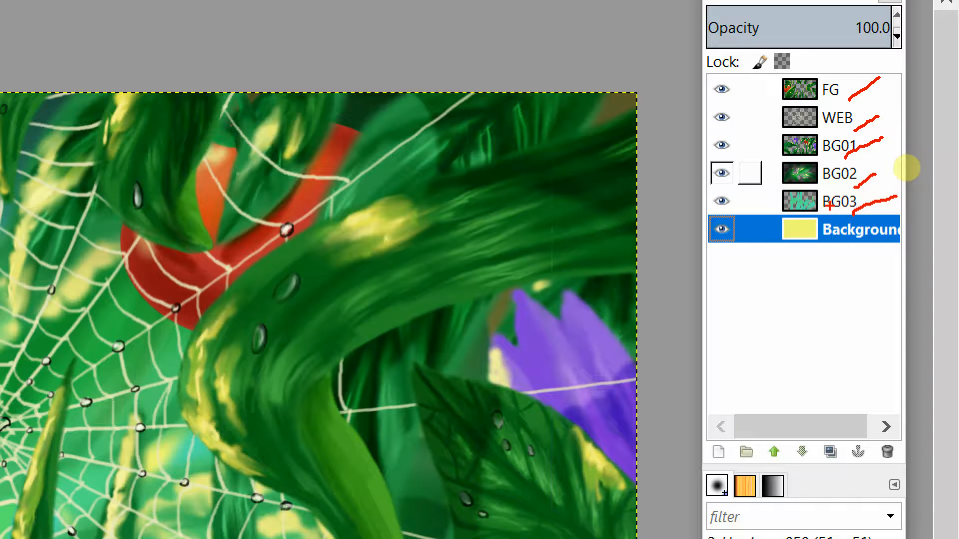
{"action": "left_click_drag", "start_coordinate": [799, 249], "coordinate": [844, 236]}
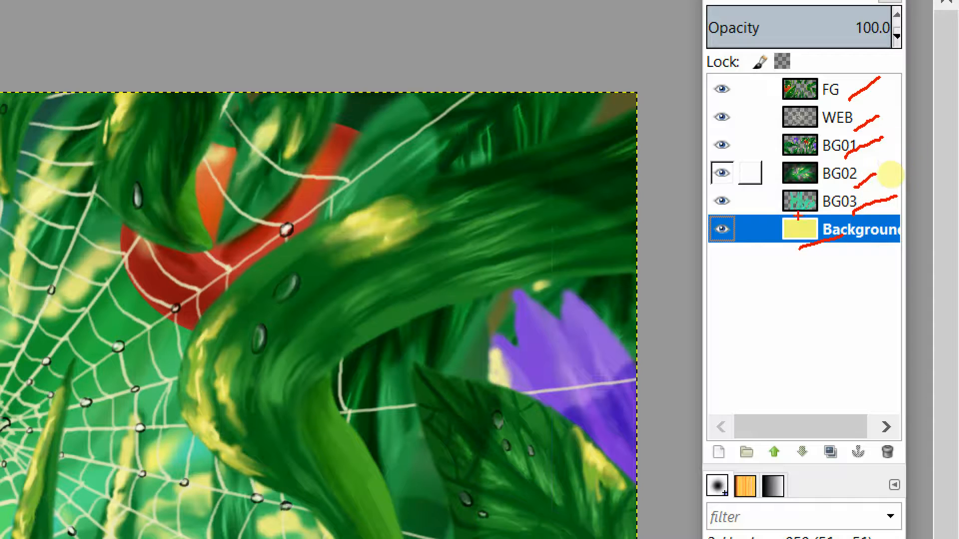
{"action": "left_click_drag", "start_coordinate": [769, 199], "coordinate": [769, 252]}
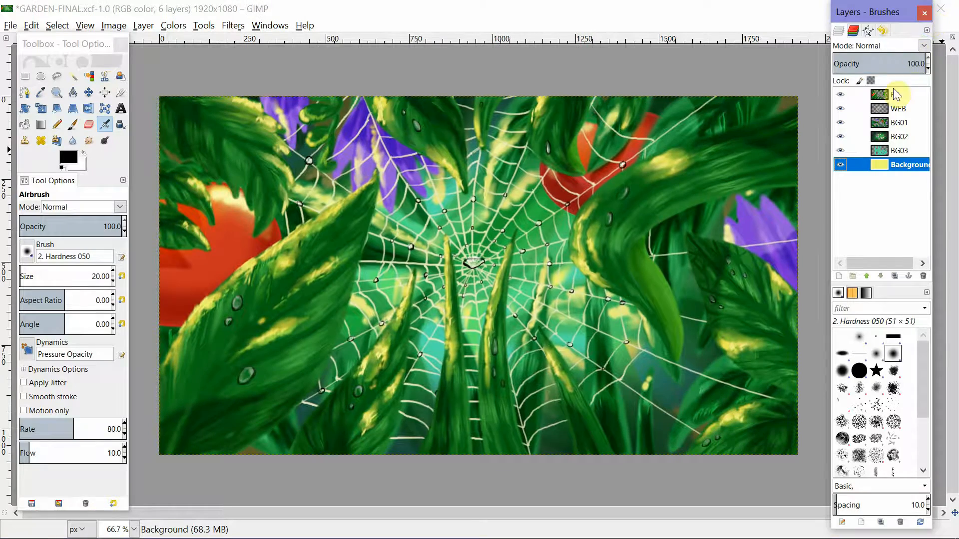
Examine the content of the FG, WEB, BG01 and BG02 layers by hiding them one by one and showing them all again
{"action": "left_click", "coordinate": [849, 90]}
{"action": "left_click", "coordinate": [842, 96]}
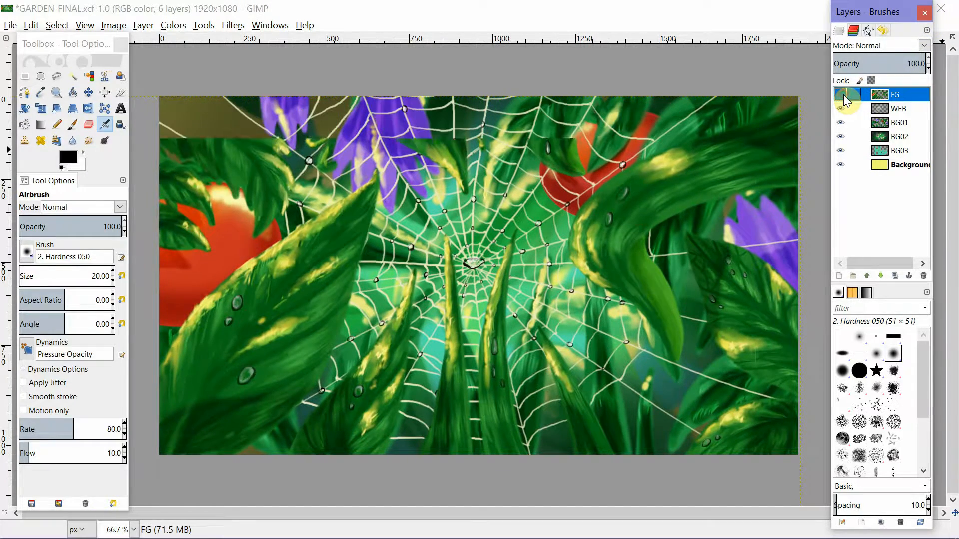
{"action": "left_click", "coordinate": [842, 96]}
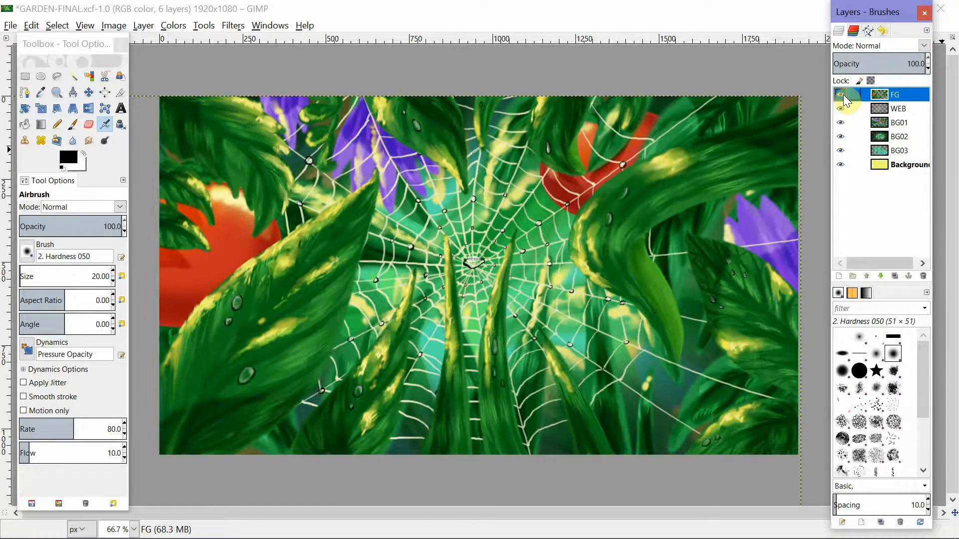
{"action": "left_click", "coordinate": [842, 96]}
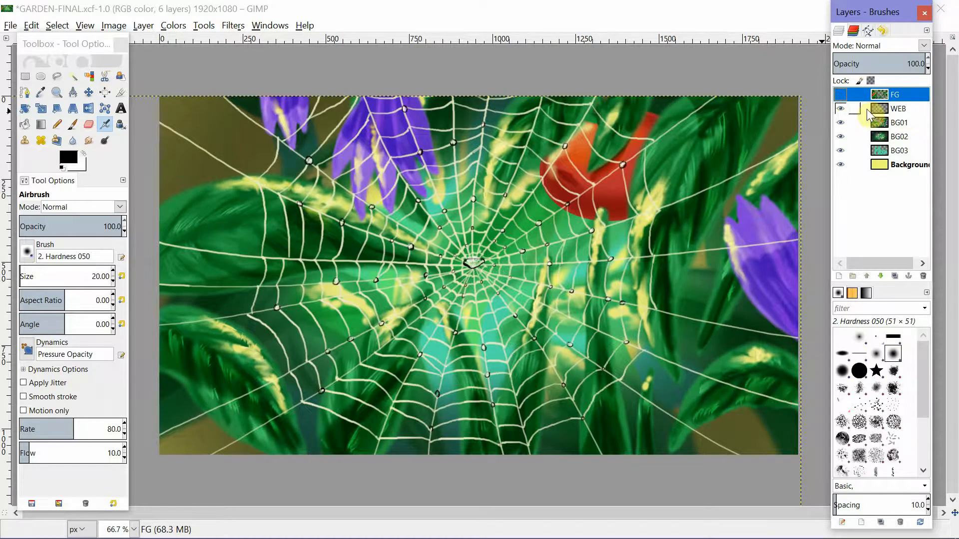
{"action": "left_click", "coordinate": [841, 109]}
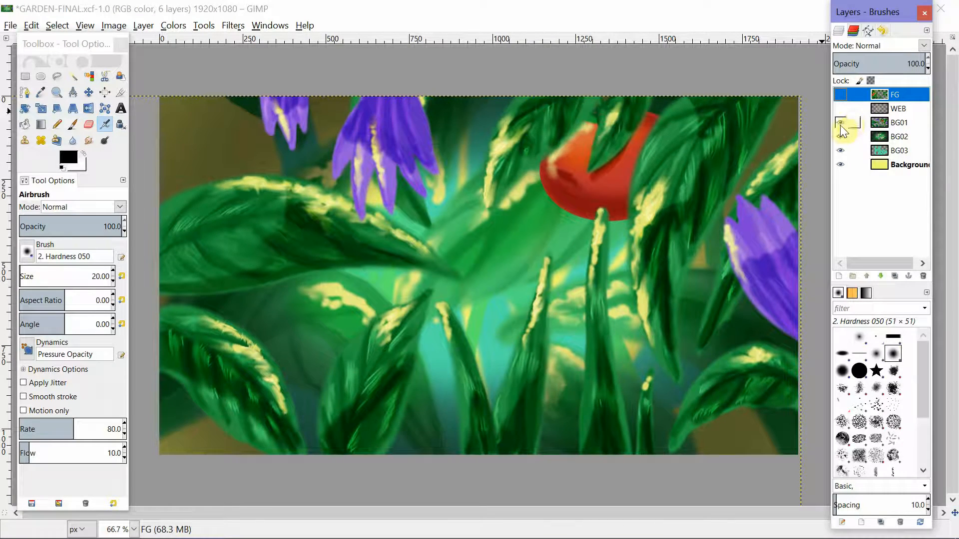
{"action": "left_click", "coordinate": [843, 123]}
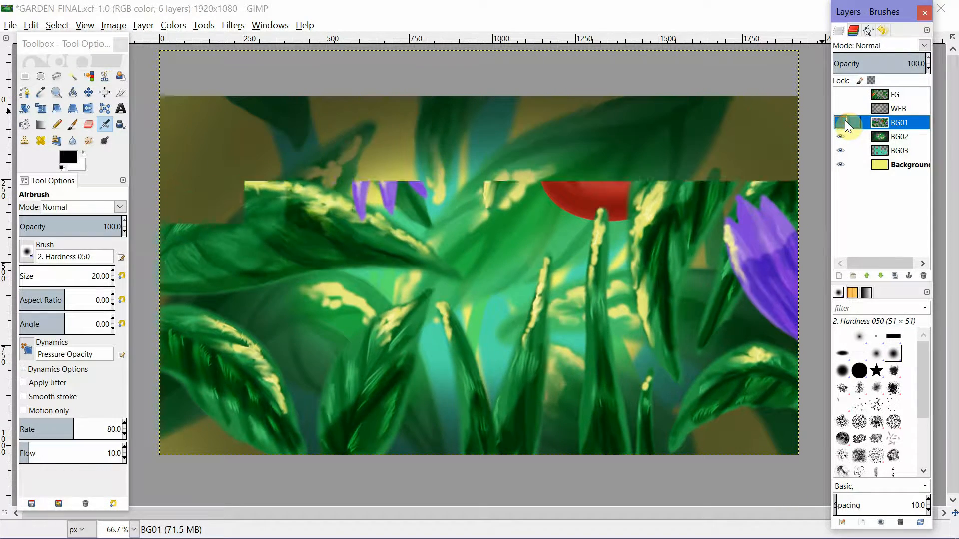
{"action": "left_click", "coordinate": [844, 123]}
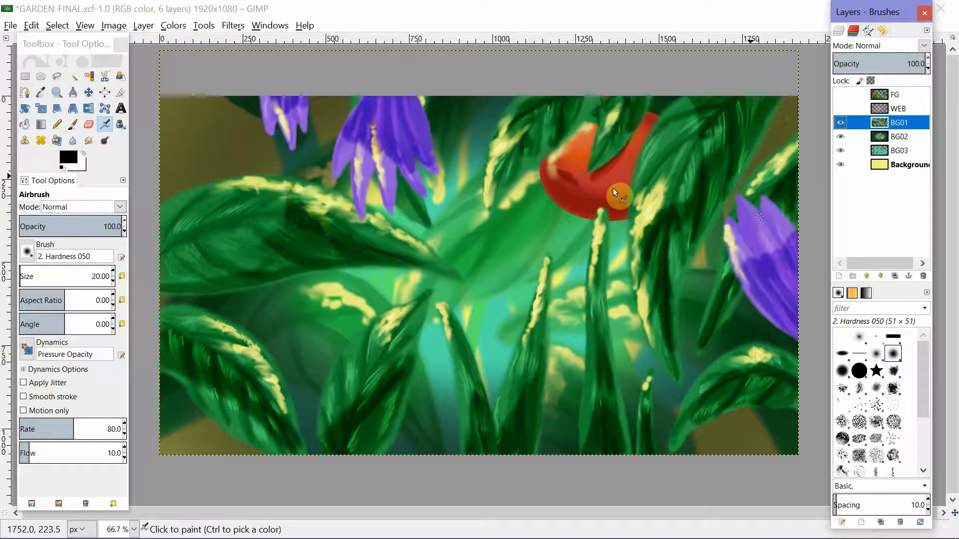
{"action": "left_click", "coordinate": [841, 123]}
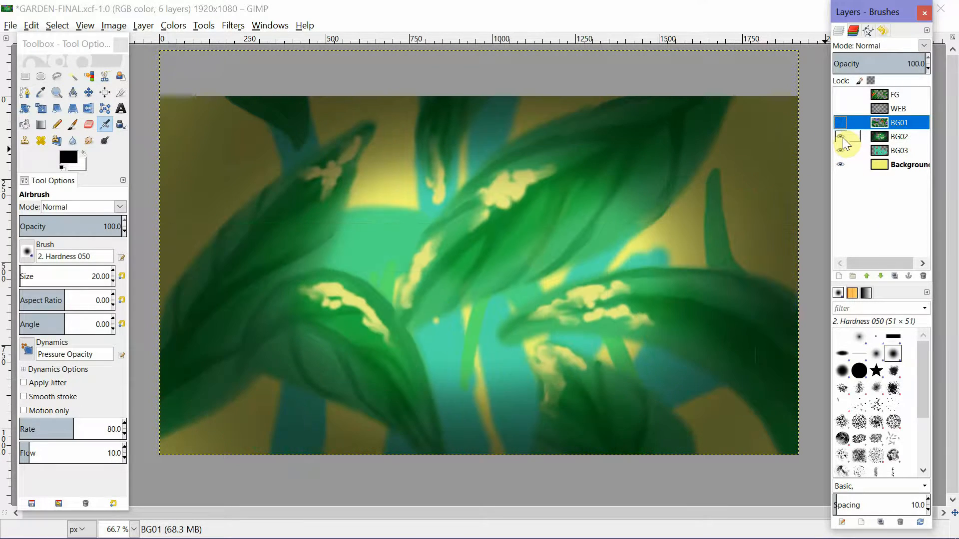
{"action": "left_click", "coordinate": [843, 137]}
{"action": "left_click", "coordinate": [843, 138]}
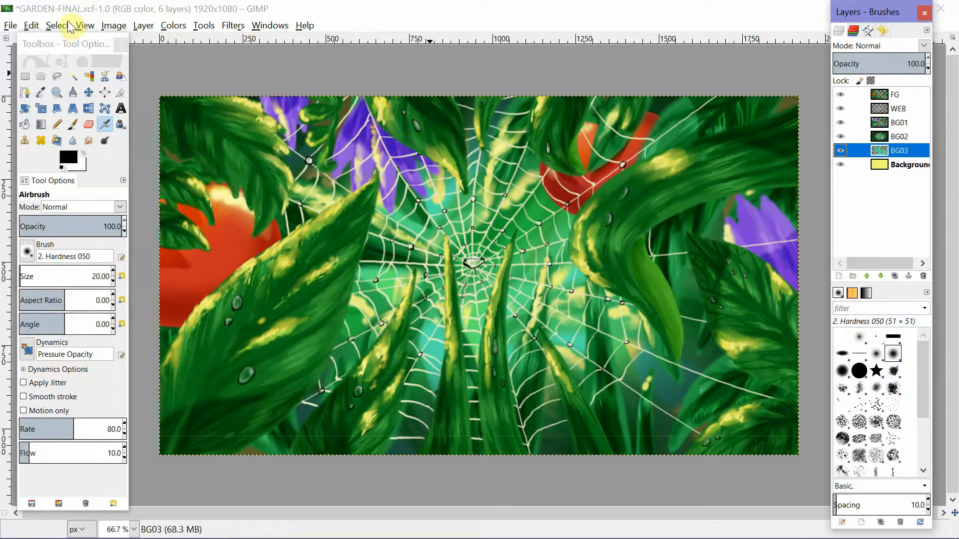
{"action": "left_click", "coordinate": [10, 25]}
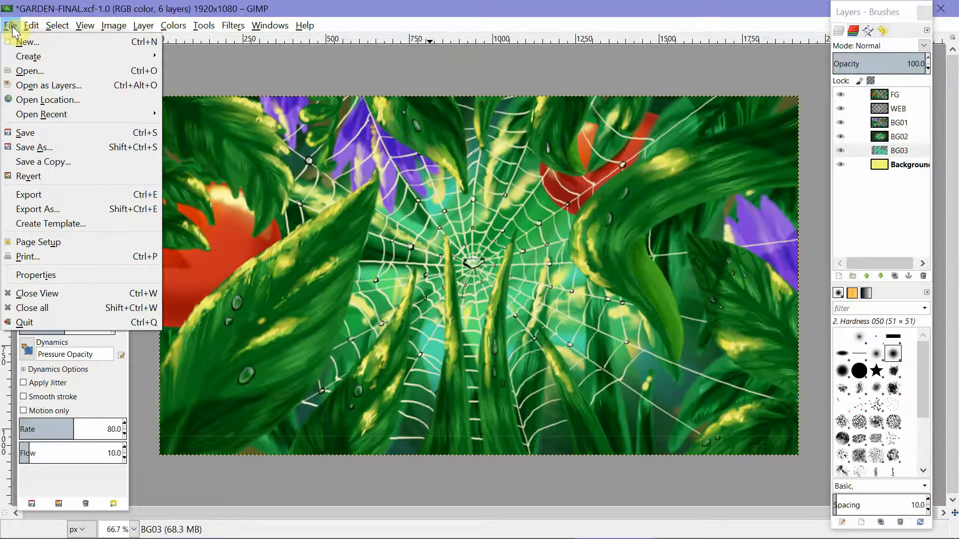
{"action": "key", "text": "ctrl+1"}
{"action": "left_click", "coordinate": [59, 211]}
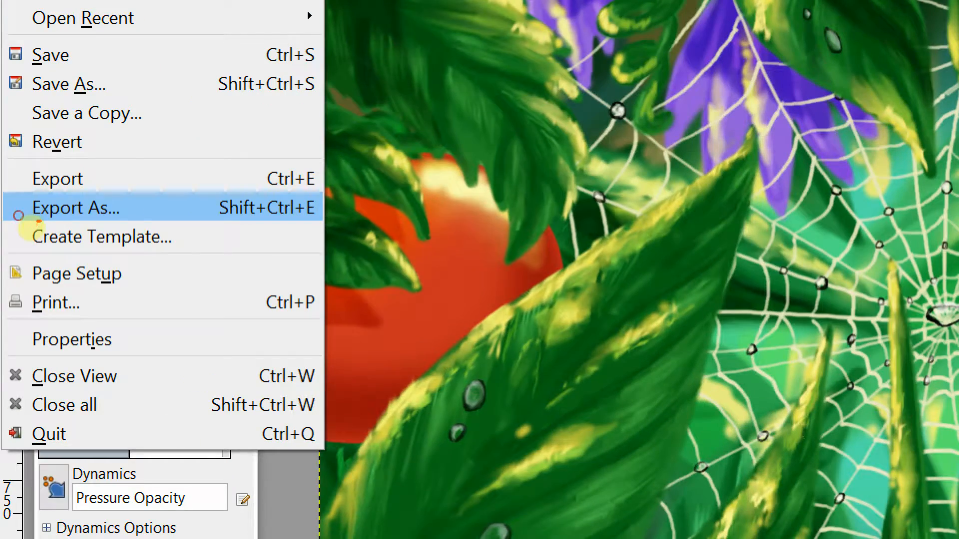
{"action": "left_click_drag", "start_coordinate": [19, 216], "coordinate": [142, 213]}
{"action": "key", "text": "Escape"}
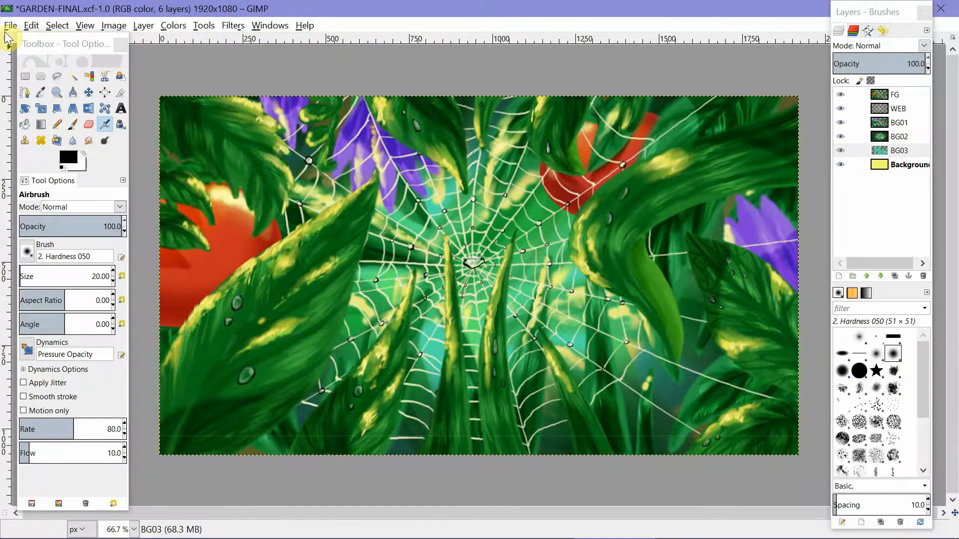
Export the layered image as a Photoshop image named GARDEN-FINAL.psd into the GARDEN SCENE FINALS folder
{"action": "left_click", "coordinate": [10, 25]}
{"action": "left_click", "coordinate": [49, 208]}
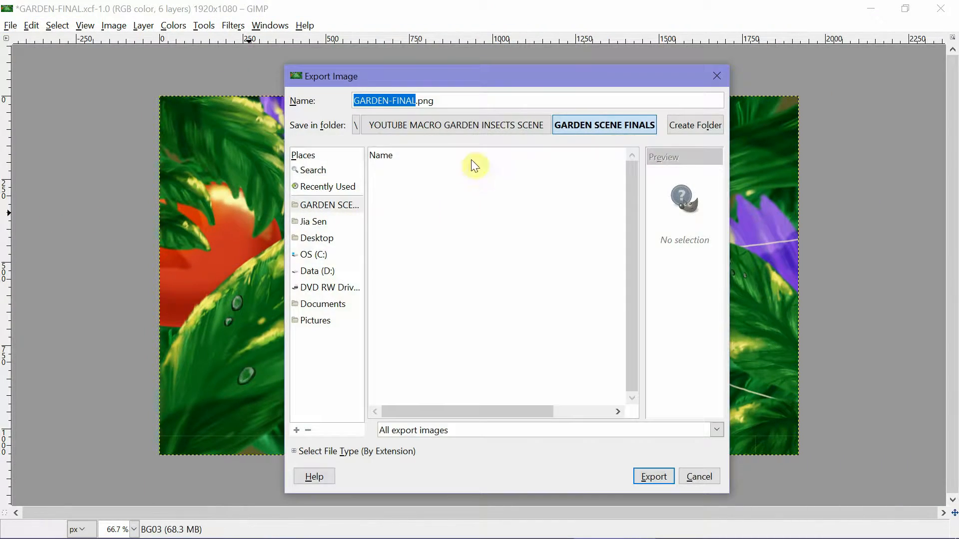
{"action": "left_click", "coordinate": [717, 430]}
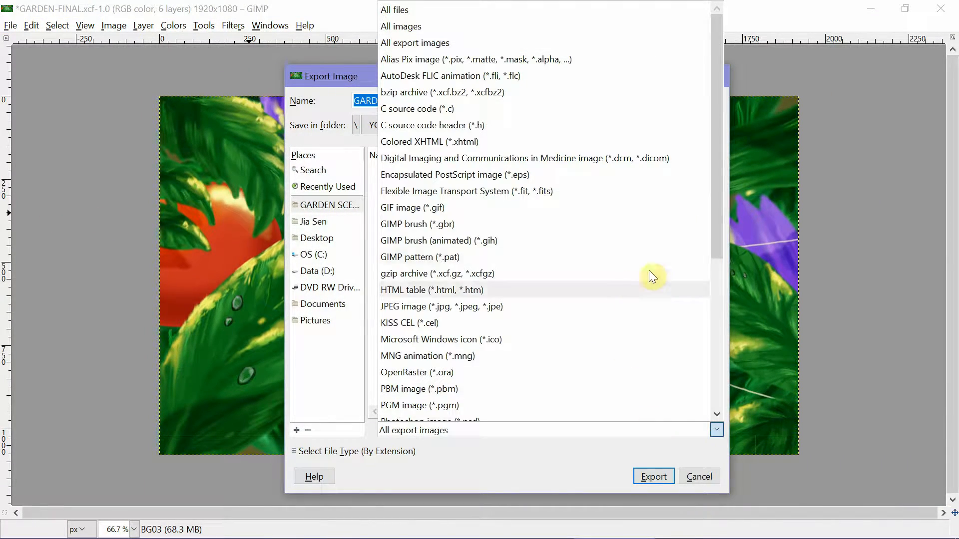
{"action": "left_click_drag", "start_coordinate": [719, 128], "coordinate": [719, 250]}
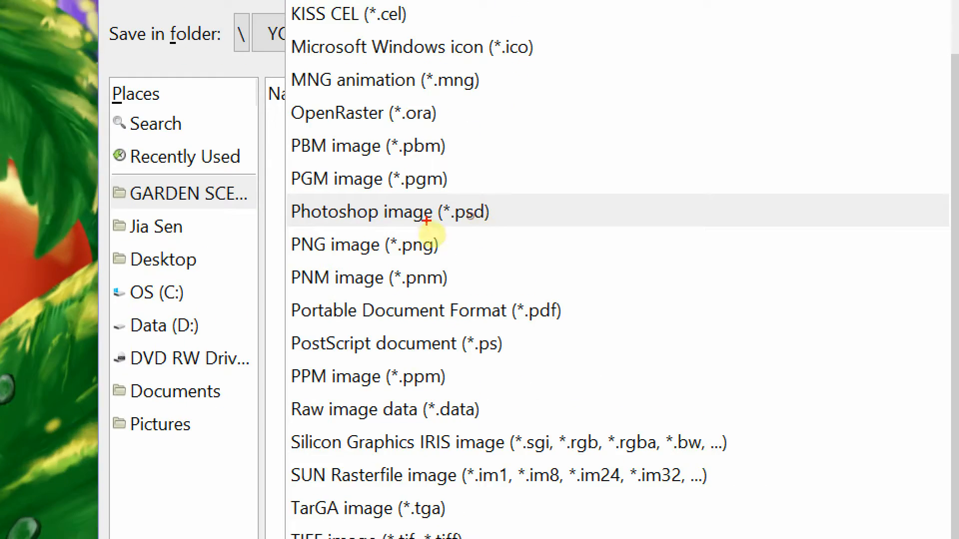
{"action": "left_click_drag", "start_coordinate": [296, 233], "coordinate": [538, 230]}
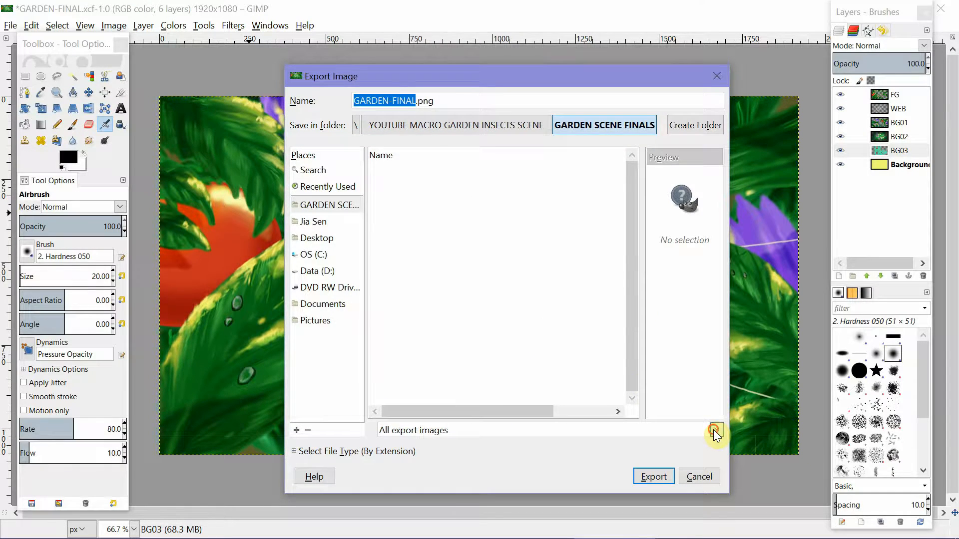
{"action": "left_click", "coordinate": [714, 430]}
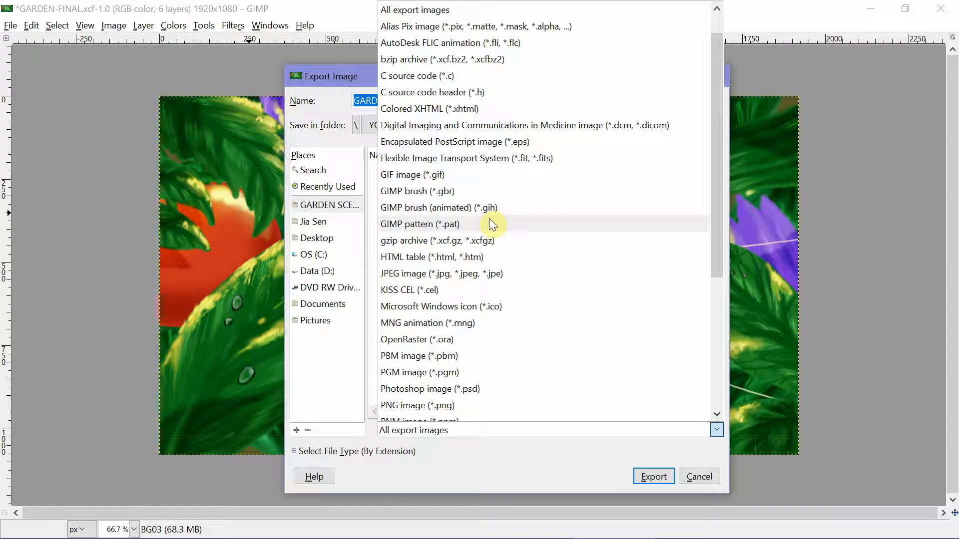
{"action": "left_click", "coordinate": [489, 388]}
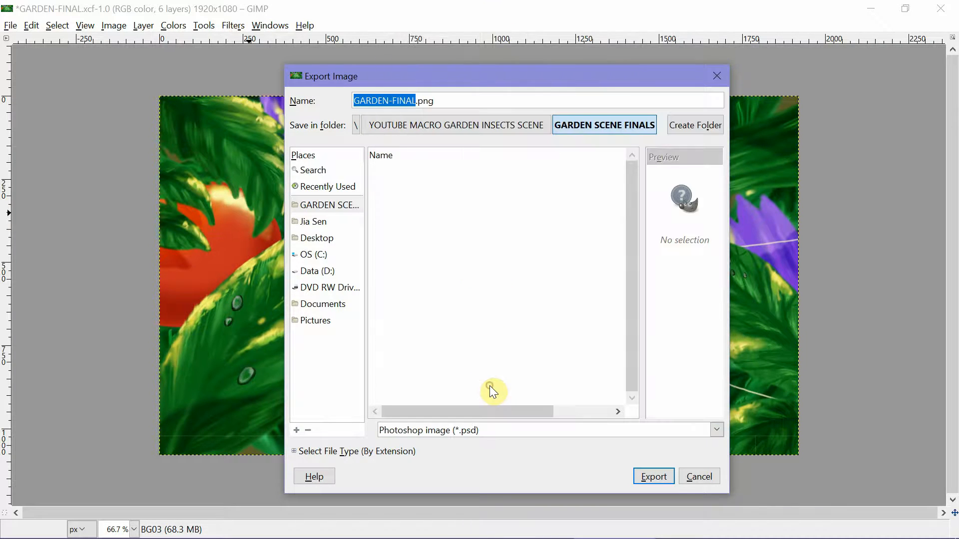
{"action": "left_click", "coordinate": [445, 99]}
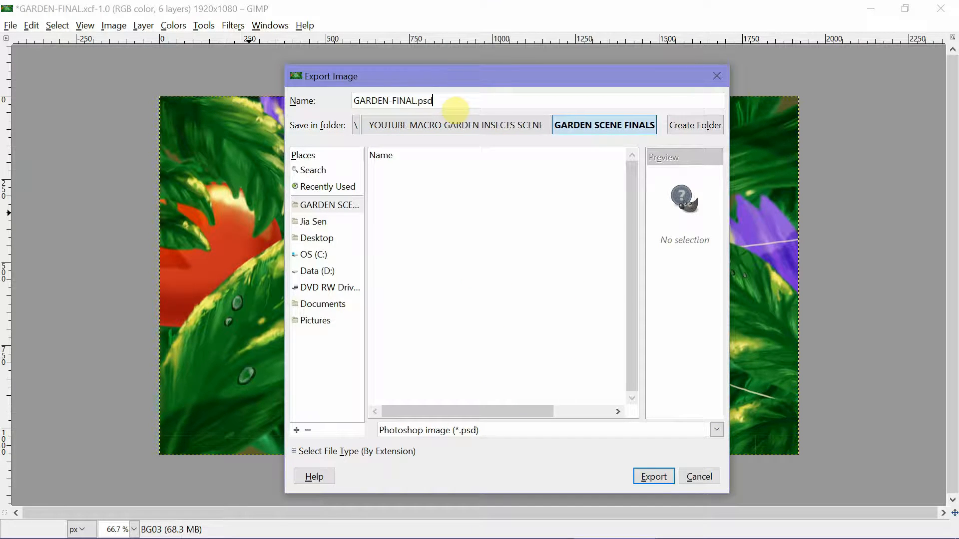
{"action": "left_click", "coordinate": [653, 476]}
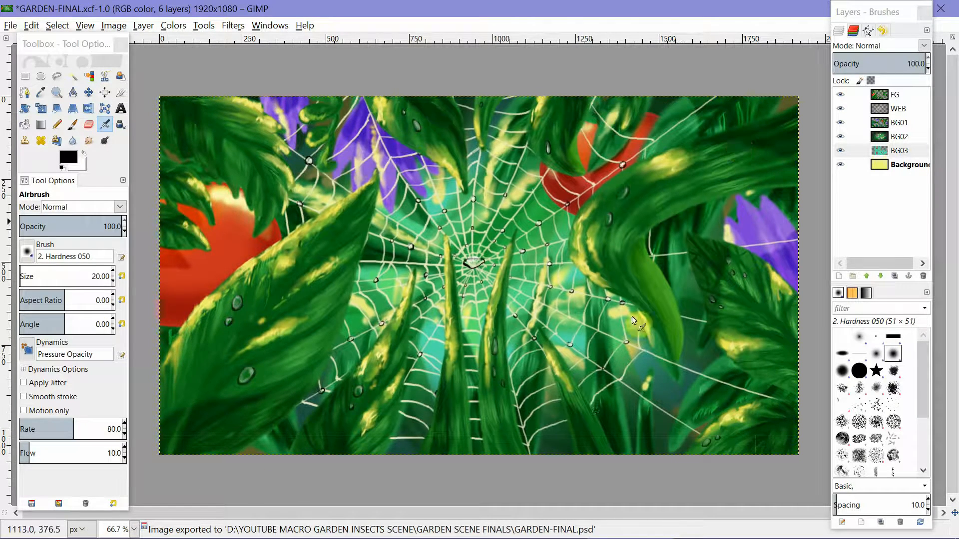
Switch to the GARDEN SCENE FINALS folder in File Explorer and open GARDEN-FINAL.psd in Photoshop
{"action": "key", "text": "alt+Tab"}
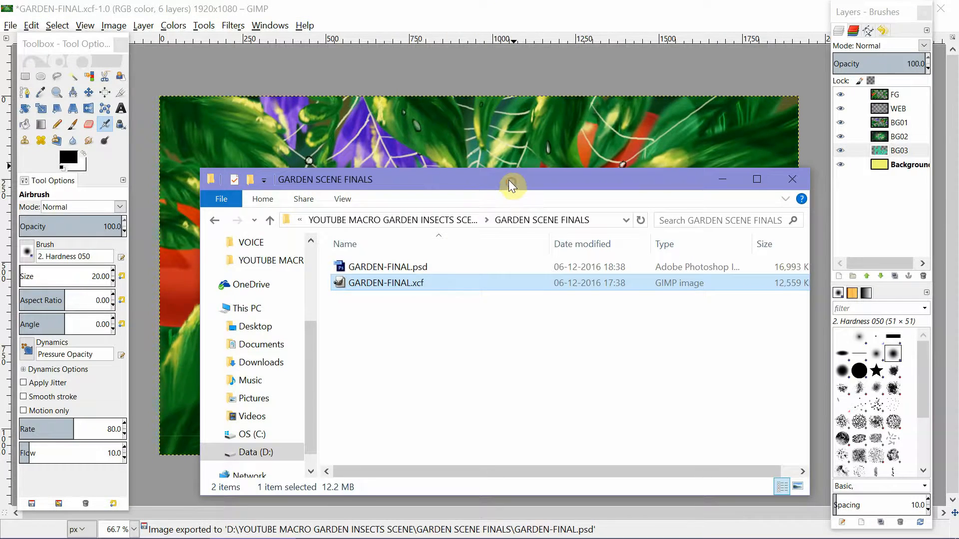
{"action": "left_click_drag", "start_coordinate": [508, 181], "coordinate": [459, 96]}
{"action": "left_click", "coordinate": [340, 181]}
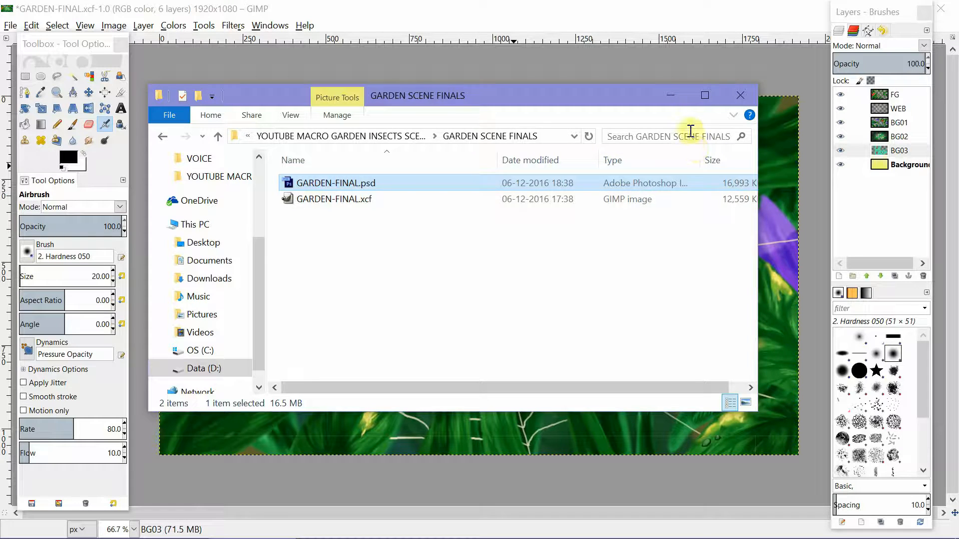
{"action": "double_click", "coordinate": [366, 183]}
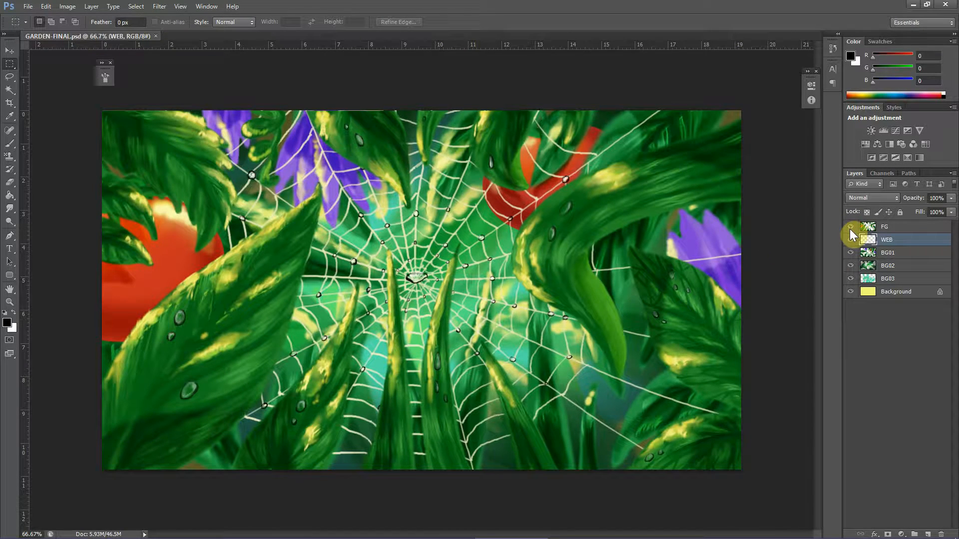
Check the separate layers of the opened PSD by hiding FG, WEB, BG01 and BG02 in turn and showing them again
{"action": "left_click", "coordinate": [850, 226]}
{"action": "left_click", "coordinate": [850, 239]}
{"action": "left_click", "coordinate": [851, 252]}
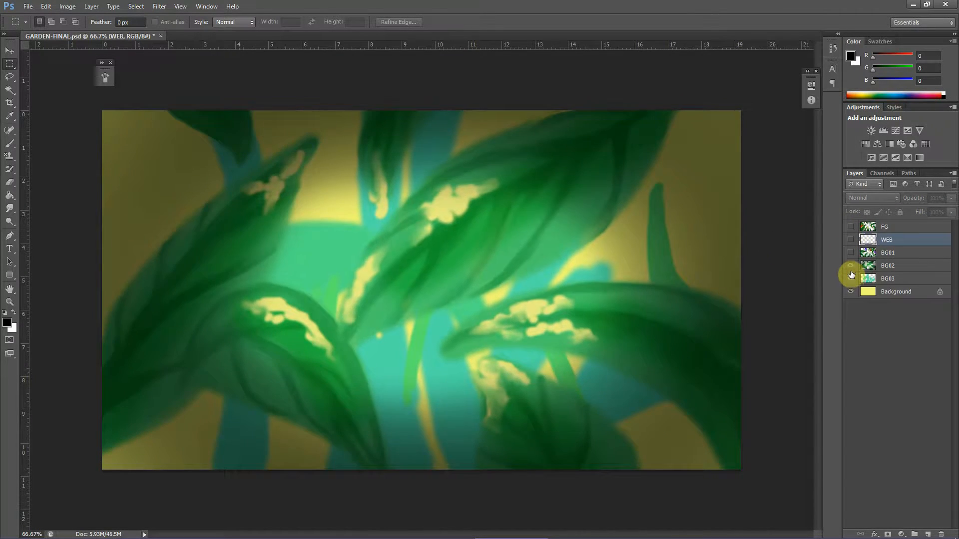
{"action": "left_click", "coordinate": [850, 265]}
{"action": "left_click", "coordinate": [850, 265]}
{"action": "left_click", "coordinate": [850, 252]}
{"action": "left_click", "coordinate": [850, 240]}
{"action": "left_click", "coordinate": [850, 226]}
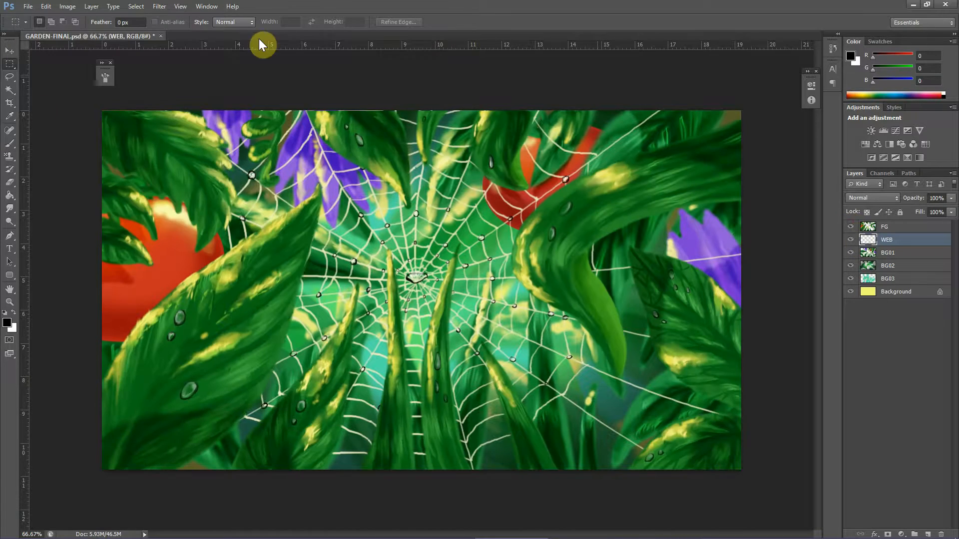
Save the GARDEN-FINAL.psd document
{"action": "left_click", "coordinate": [28, 6]}
{"action": "left_click", "coordinate": [45, 171]}
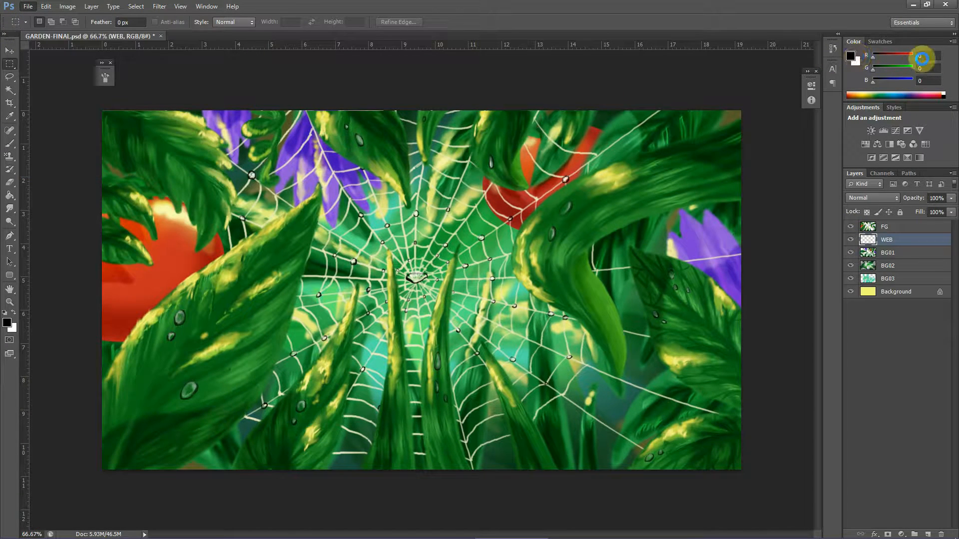
Close Photoshop, return to the garden scene in GIMP and hide every layer except FG
{"action": "left_click", "coordinate": [945, 6]}
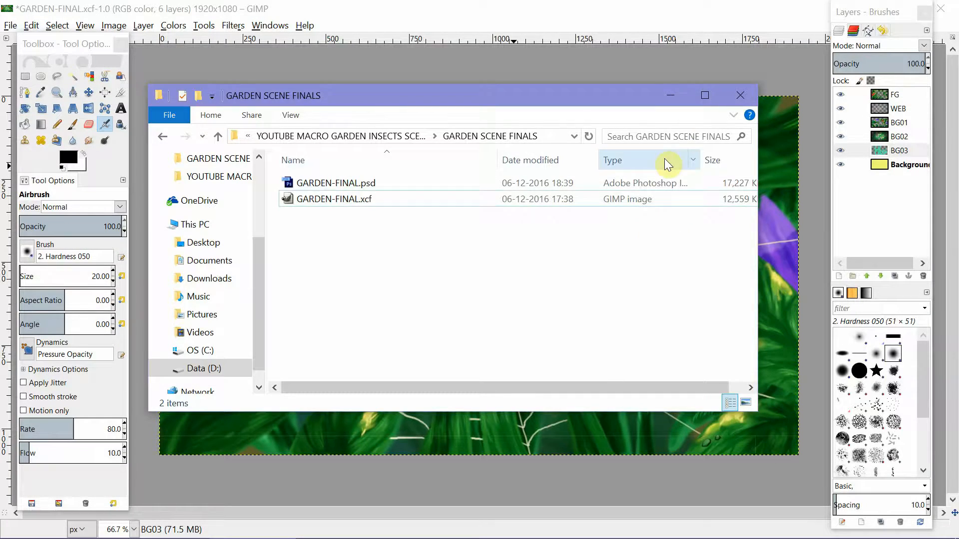
{"action": "left_click", "coordinate": [672, 94]}
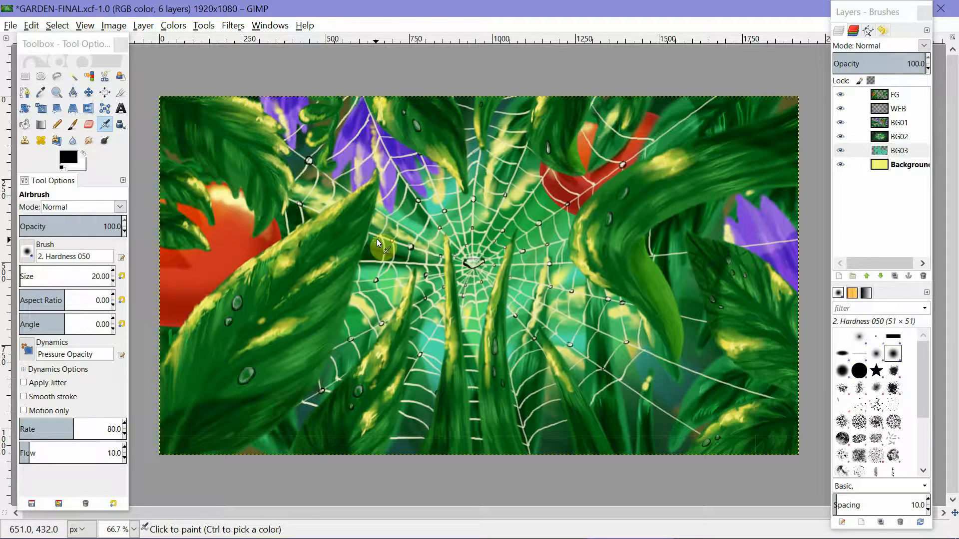
{"action": "left_click", "coordinate": [896, 95]}
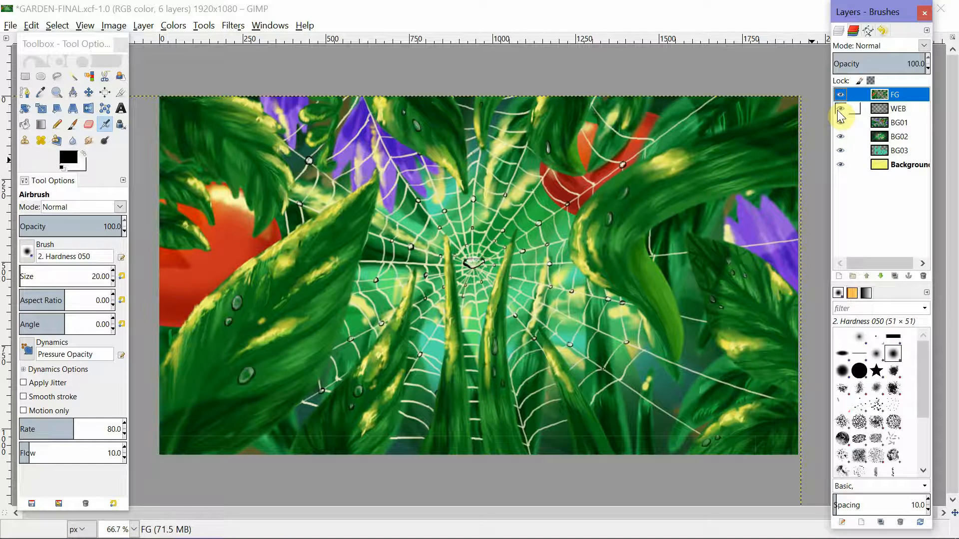
{"action": "left_click_drag", "start_coordinate": [839, 112], "coordinate": [841, 163]}
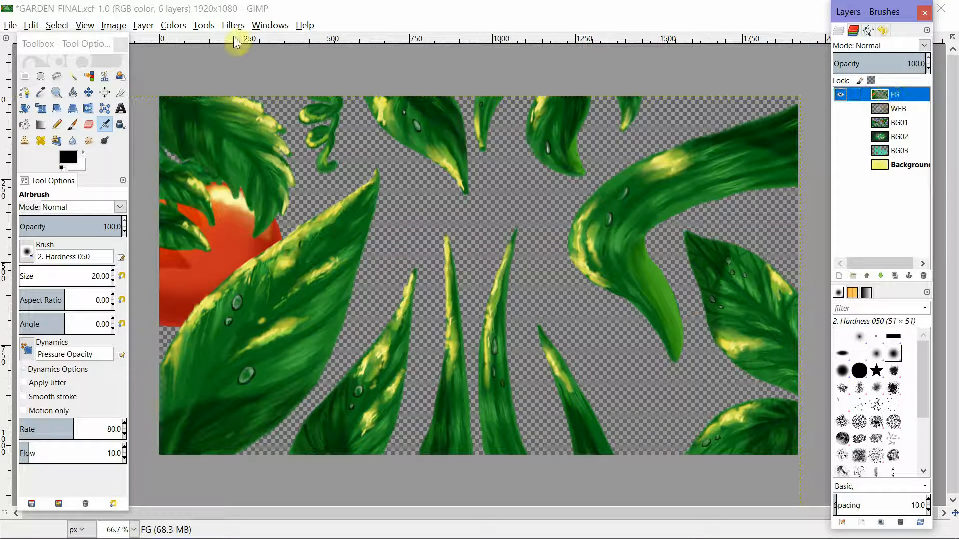
{"action": "left_click", "coordinate": [10, 25]}
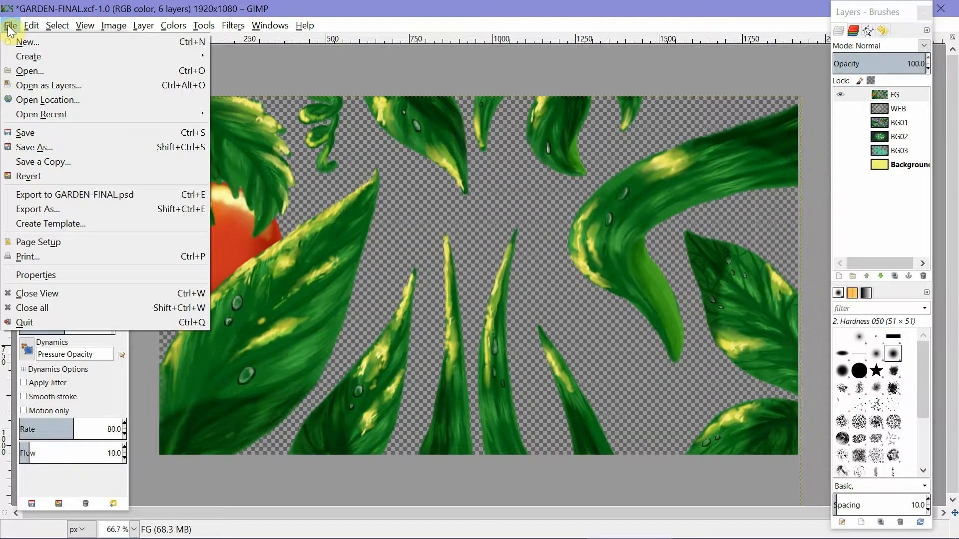
{"action": "left_click", "coordinate": [51, 209]}
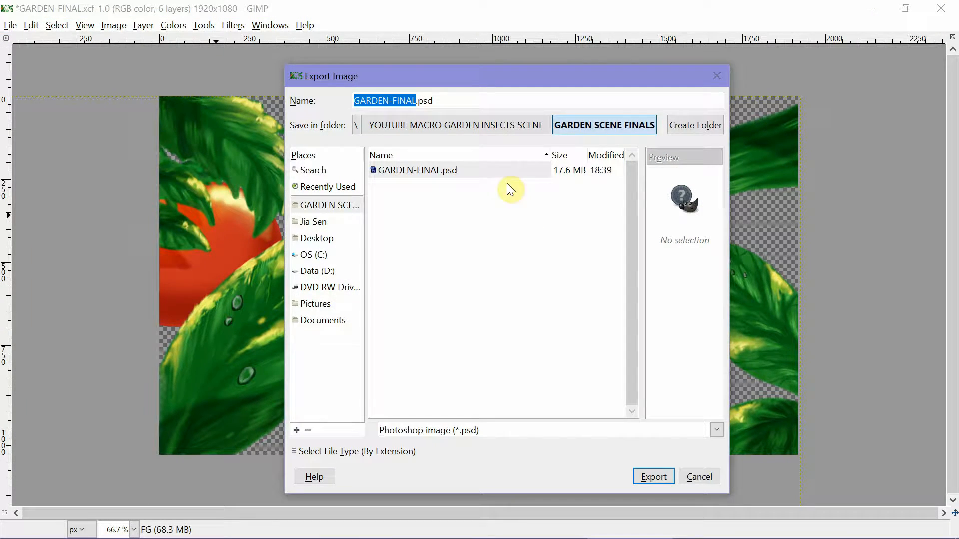
{"action": "left_click", "coordinate": [717, 429]}
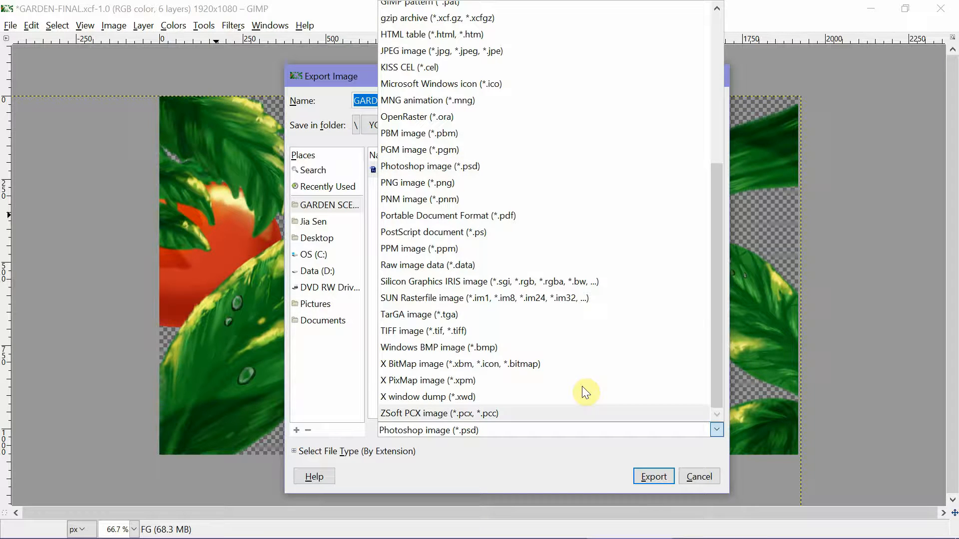
{"action": "left_click", "coordinate": [489, 183]}
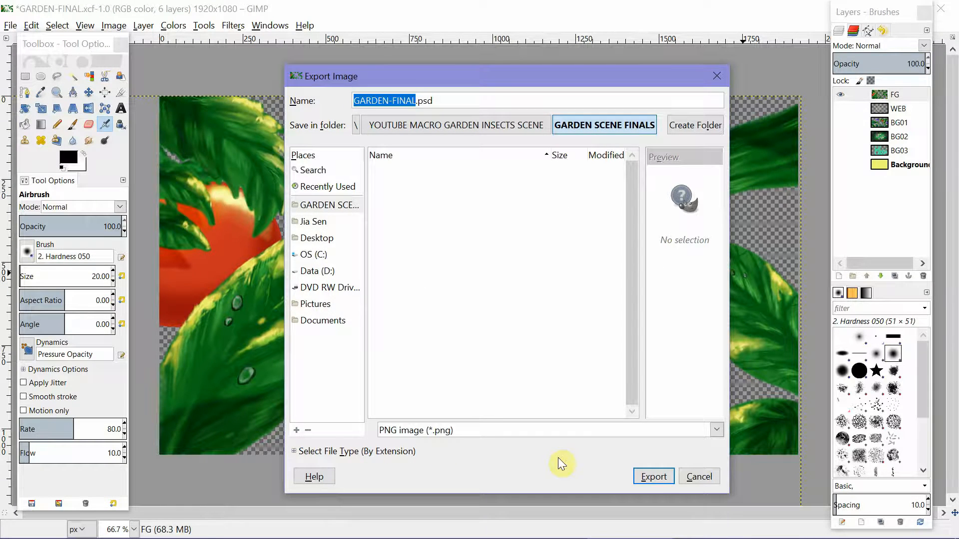
{"action": "left_click", "coordinate": [699, 478]}
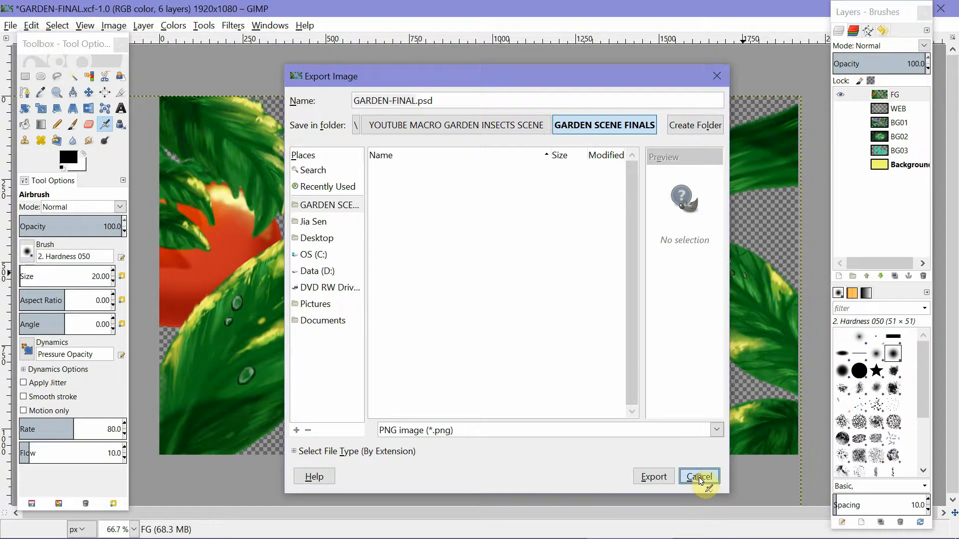
Hide FG and view the WEB and BG01 layers one at a time on their own
{"action": "left_click", "coordinate": [841, 98]}
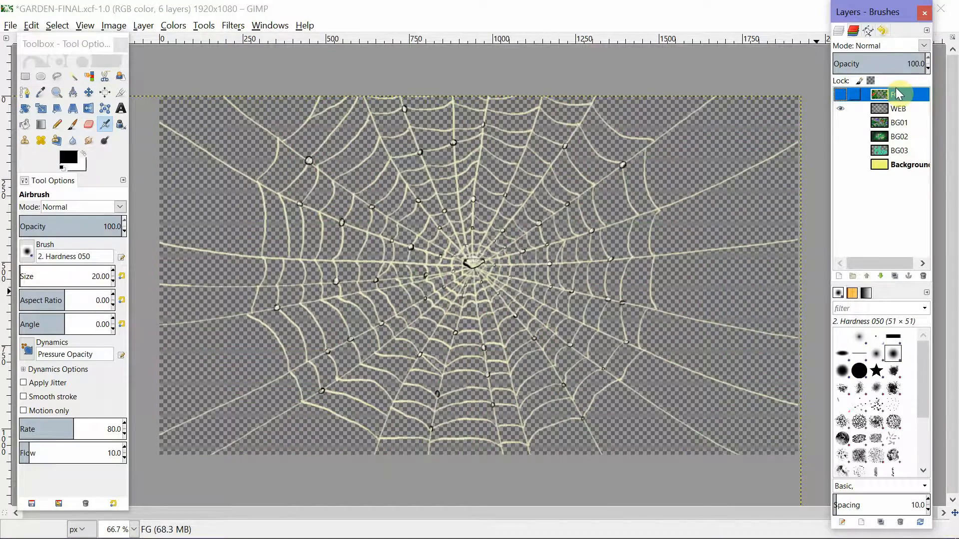
{"action": "left_click", "coordinate": [901, 109]}
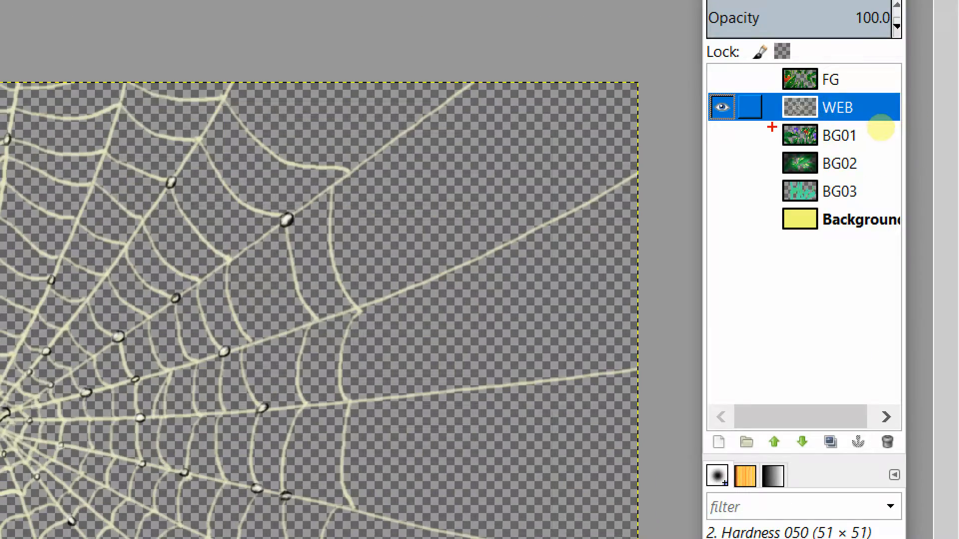
{"action": "left_click_drag", "start_coordinate": [783, 122], "coordinate": [883, 123]}
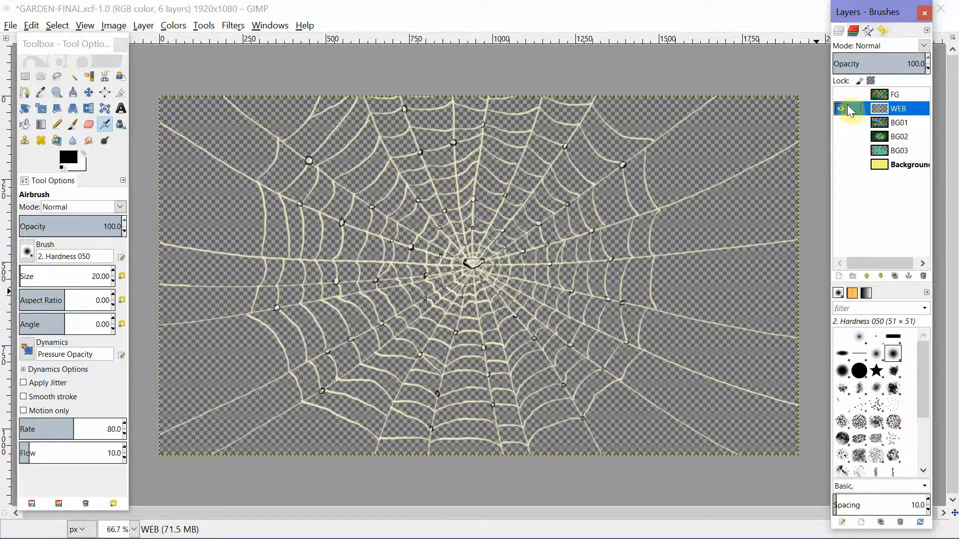
{"action": "left_click", "coordinate": [722, 108]}
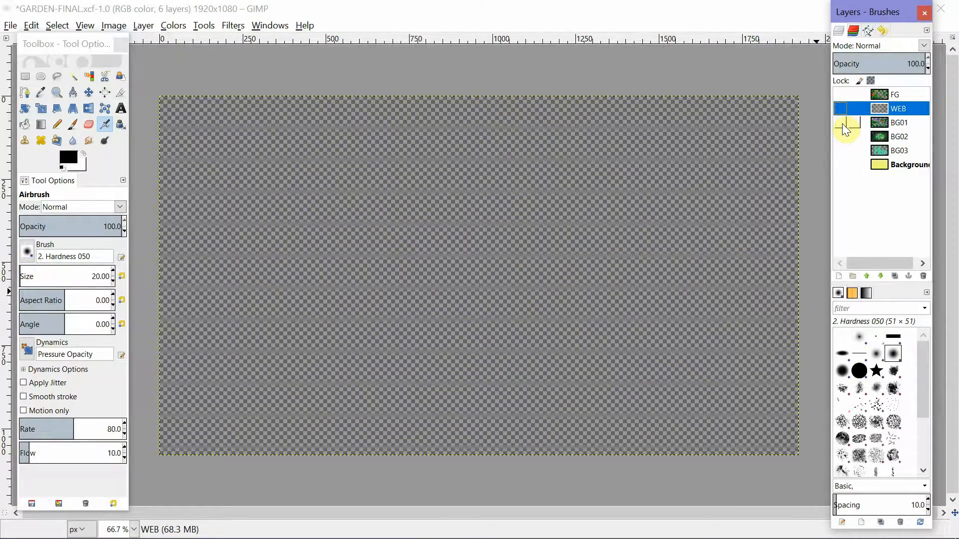
{"action": "left_click", "coordinate": [843, 125]}
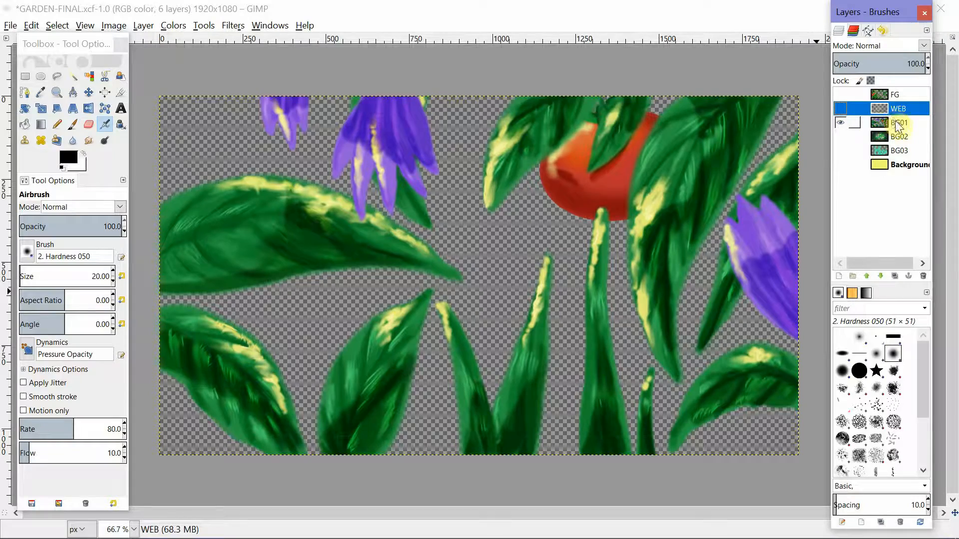
{"action": "left_click", "coordinate": [895, 121]}
{"action": "left_click", "coordinate": [840, 122]}
View the BG02, BG03 and Background layers one at a time, hiding each before showing the next
{"action": "left_click", "coordinate": [841, 136]}
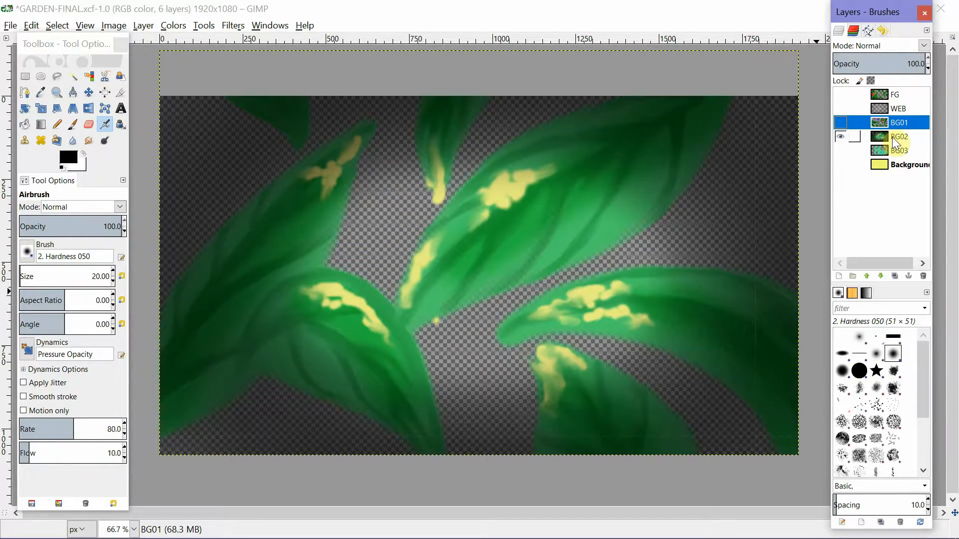
{"action": "left_click", "coordinate": [892, 137]}
{"action": "left_click", "coordinate": [844, 137]}
{"action": "left_click", "coordinate": [842, 152]}
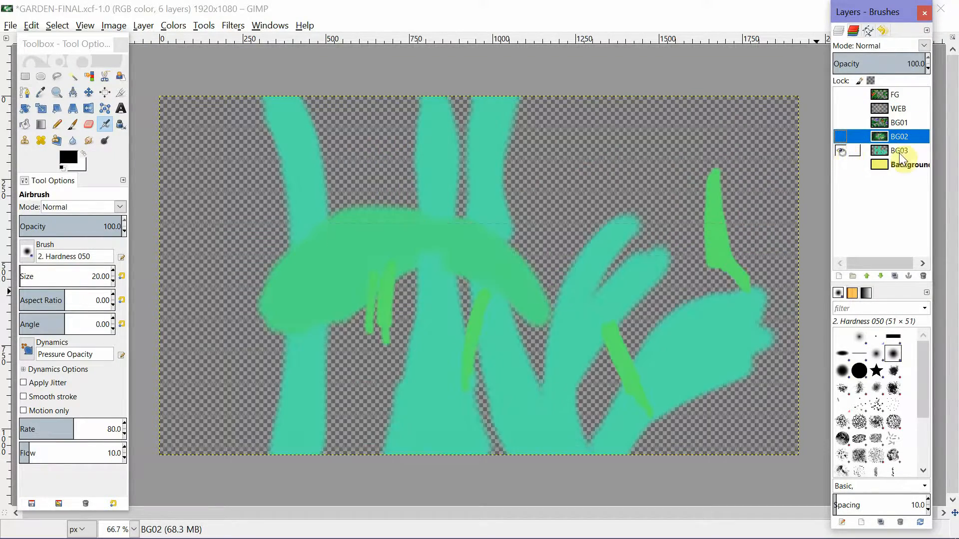
{"action": "left_click", "coordinate": [901, 155]}
{"action": "left_click", "coordinate": [841, 152]}
{"action": "left_click", "coordinate": [841, 165]}
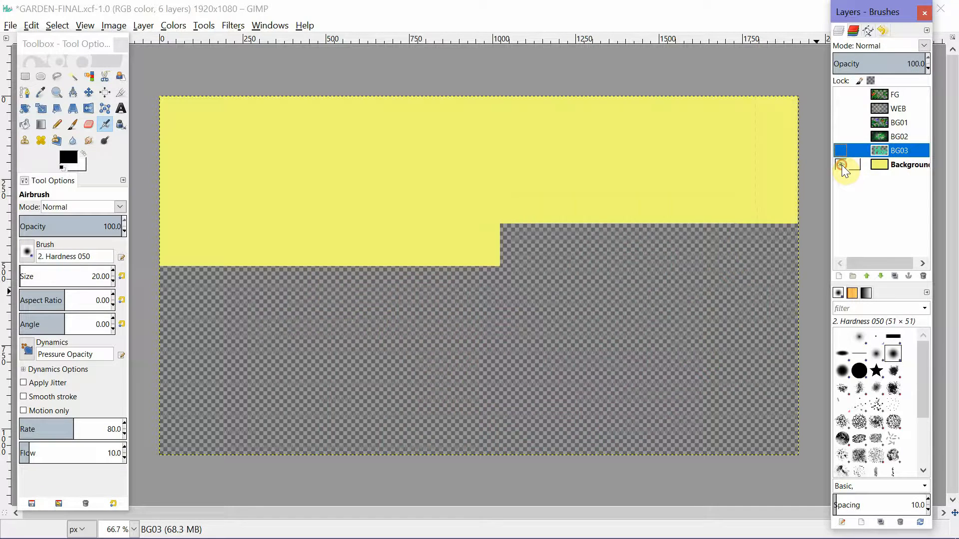
{"action": "left_click", "coordinate": [840, 163]}
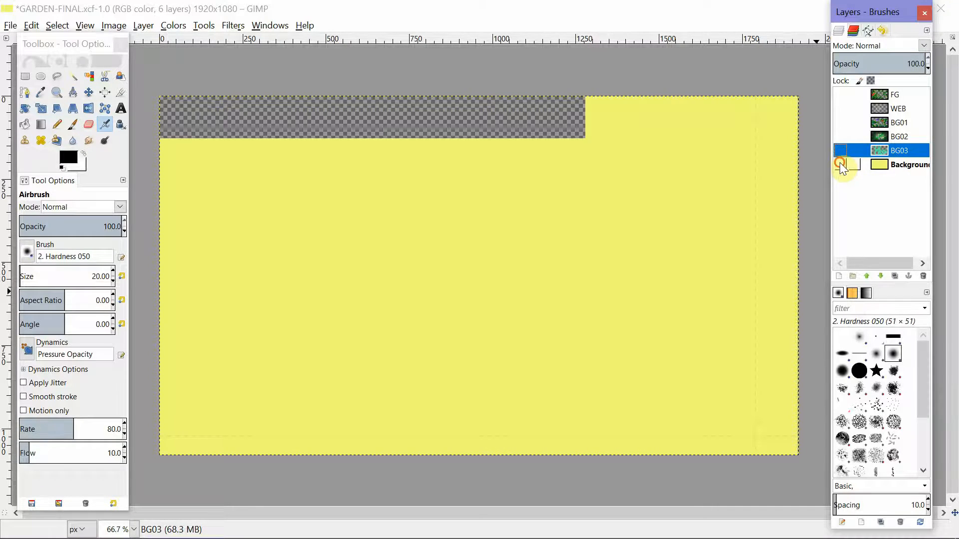
Make all layers of the garden scene visible again, from Background up to FG
{"action": "left_click", "coordinate": [840, 161]}
{"action": "left_click", "coordinate": [840, 151]}
{"action": "left_click", "coordinate": [840, 138]}
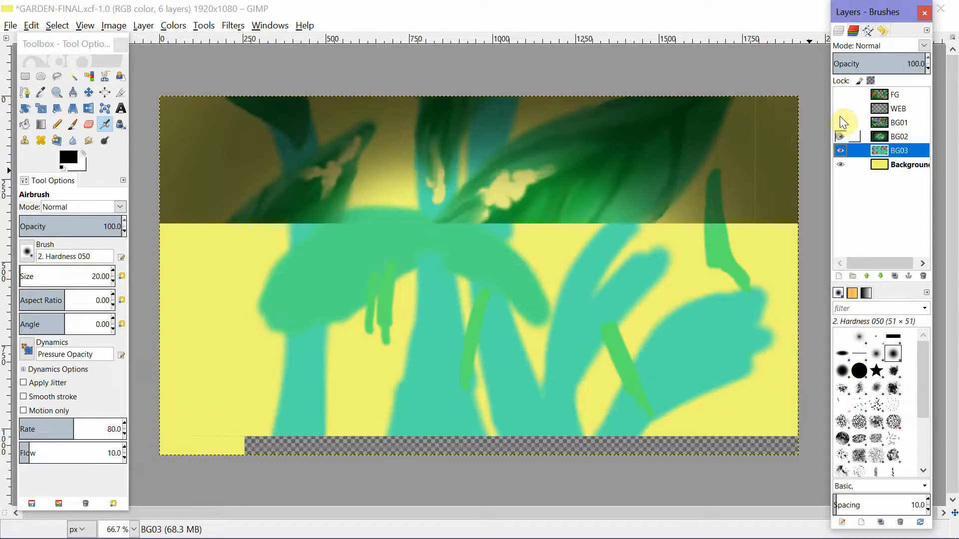
{"action": "left_click", "coordinate": [840, 109]}
{"action": "left_click", "coordinate": [840, 122]}
{"action": "left_click", "coordinate": [841, 91]}
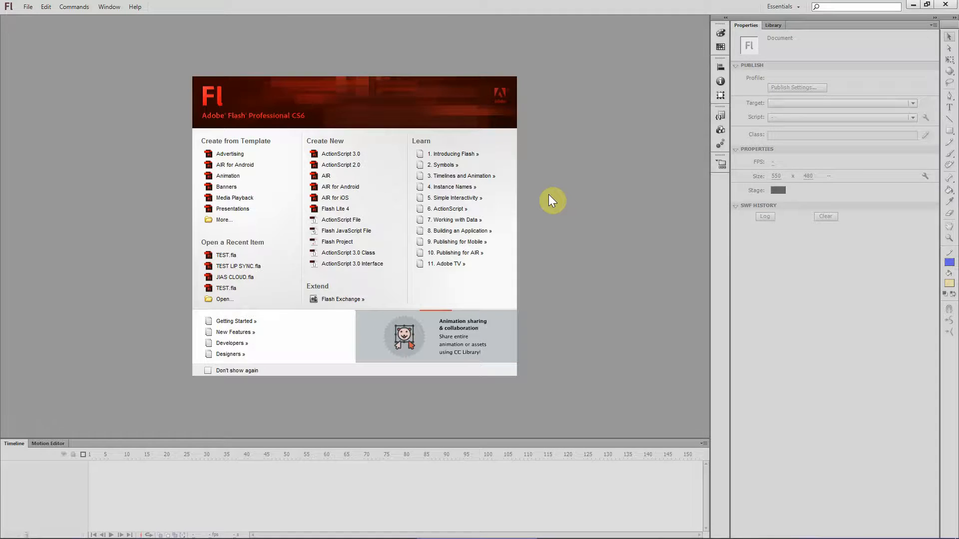
Switch to Flash Professional, create a new ActionScript 3.0 document and start an import to the stage
{"action": "left_click", "coordinate": [351, 156]}
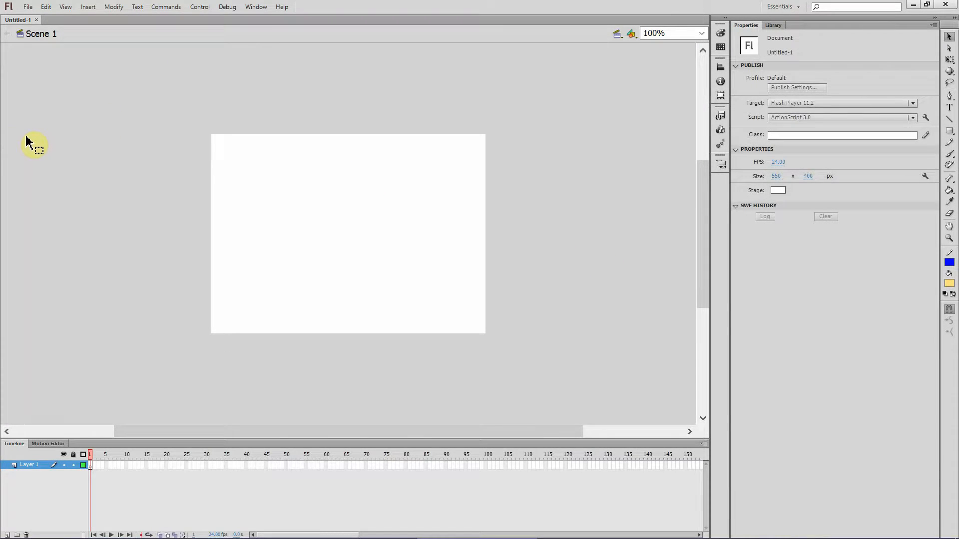
{"action": "left_click", "coordinate": [27, 7]}
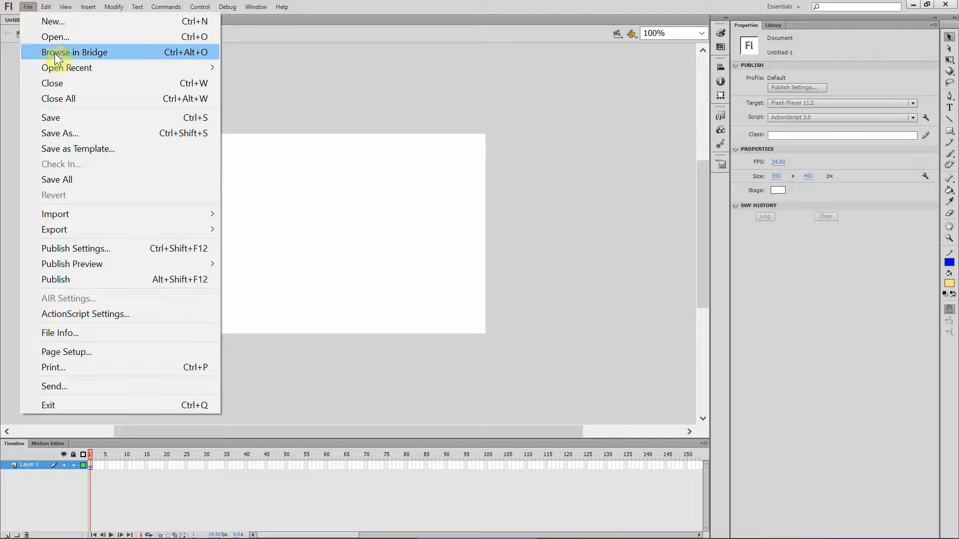
{"action": "mouse_move", "coordinate": [94, 213]}
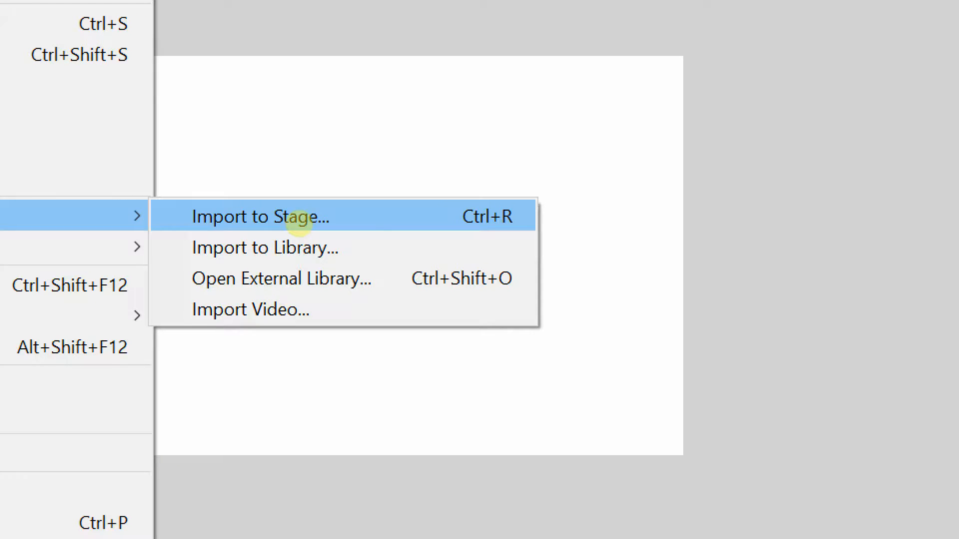
{"action": "left_click_drag", "start_coordinate": [188, 235], "coordinate": [357, 226]}
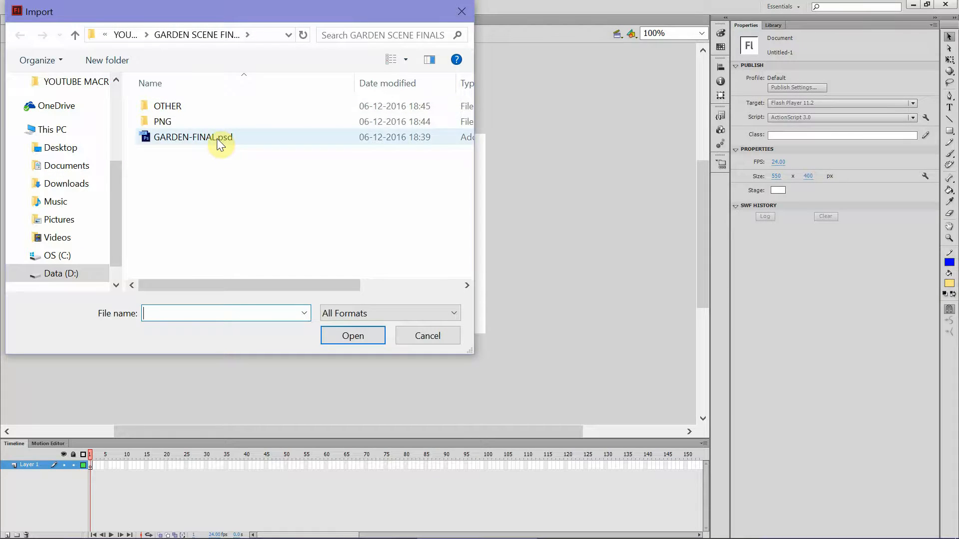
Check the PNG subfolder, return to GARDEN SCENE FINALS and open GARDEN-FINAL.psd for import
{"action": "left_click", "coordinate": [200, 139]}
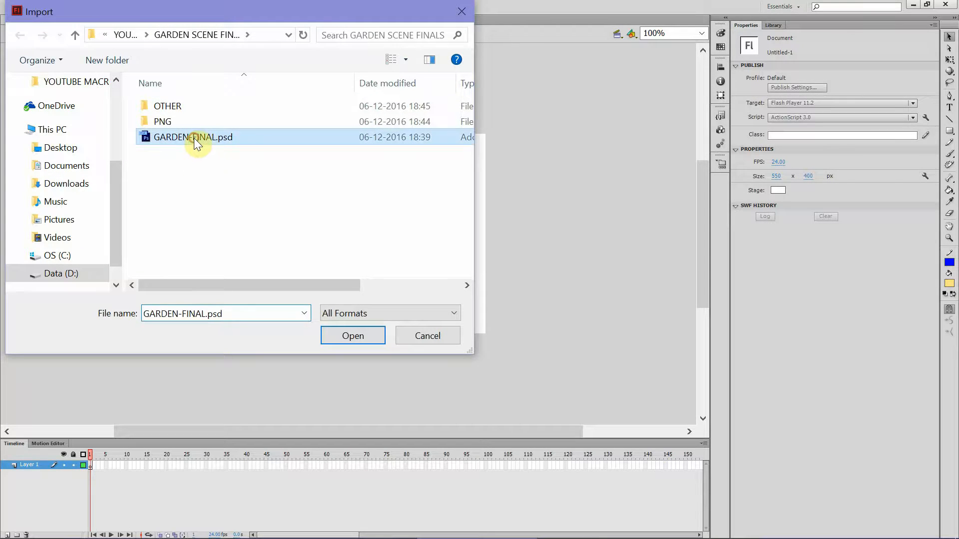
{"action": "double_click", "coordinate": [163, 121]}
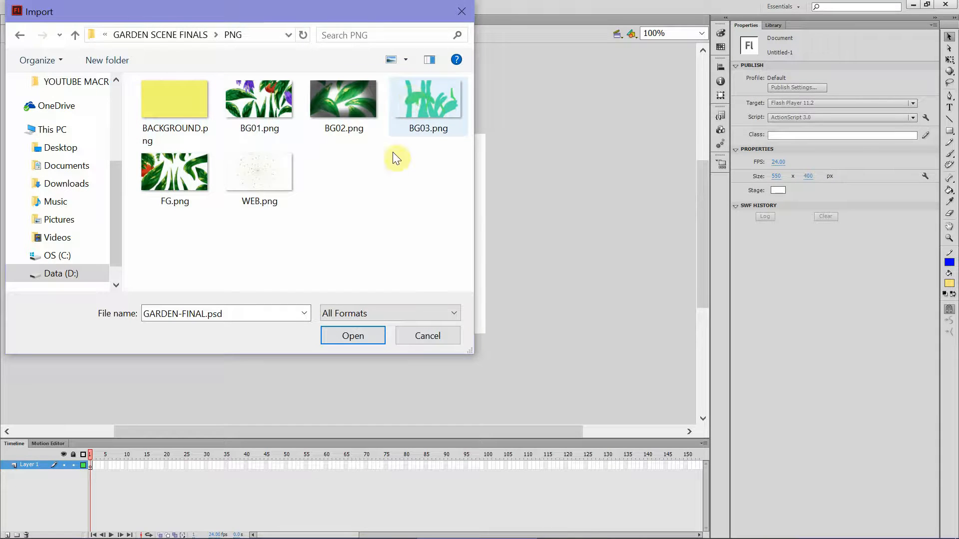
{"action": "left_click", "coordinate": [75, 35]}
{"action": "left_click", "coordinate": [213, 137]}
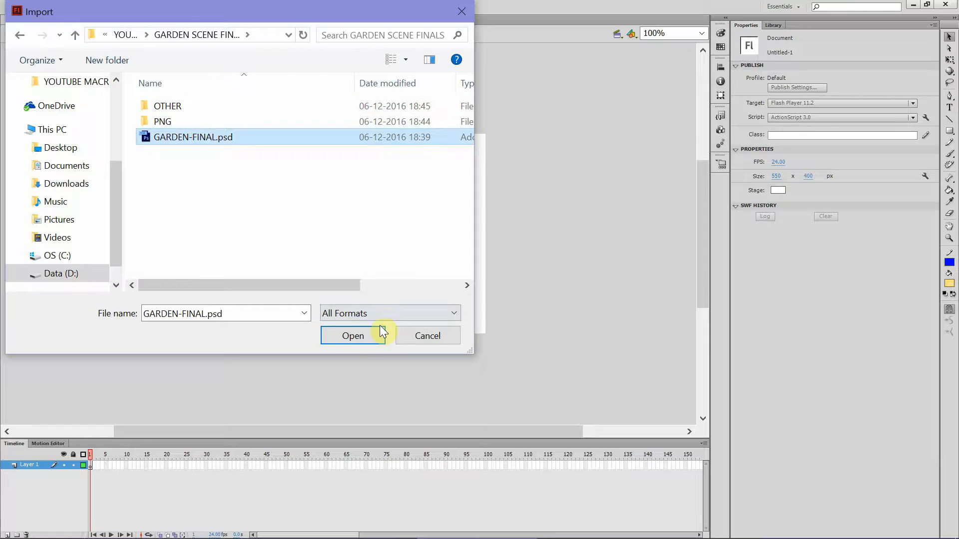
{"action": "left_click", "coordinate": [346, 336]}
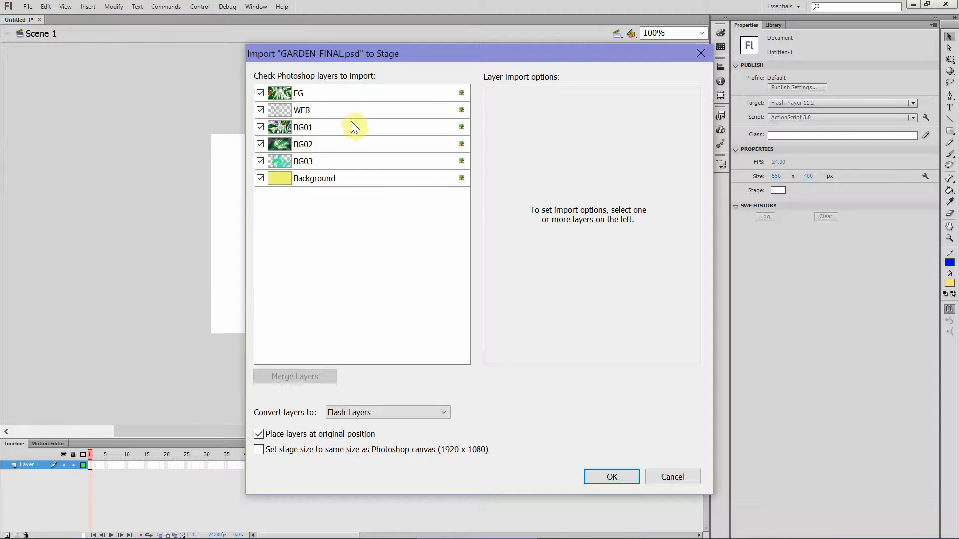
Set the FG layer to import as a bitmap image with editable layer styles, instance name FG and Lossless compression
{"action": "left_click", "coordinate": [331, 91]}
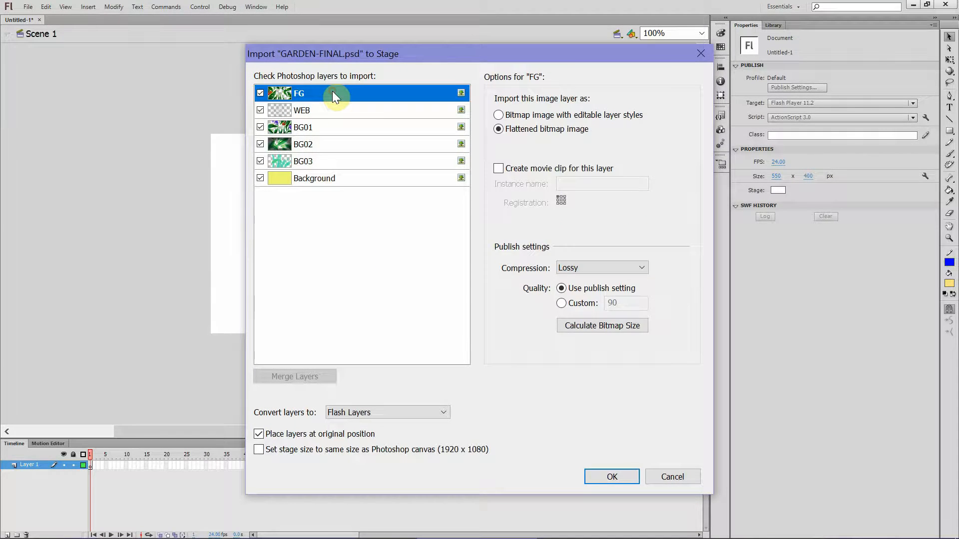
{"action": "left_click", "coordinate": [499, 115]}
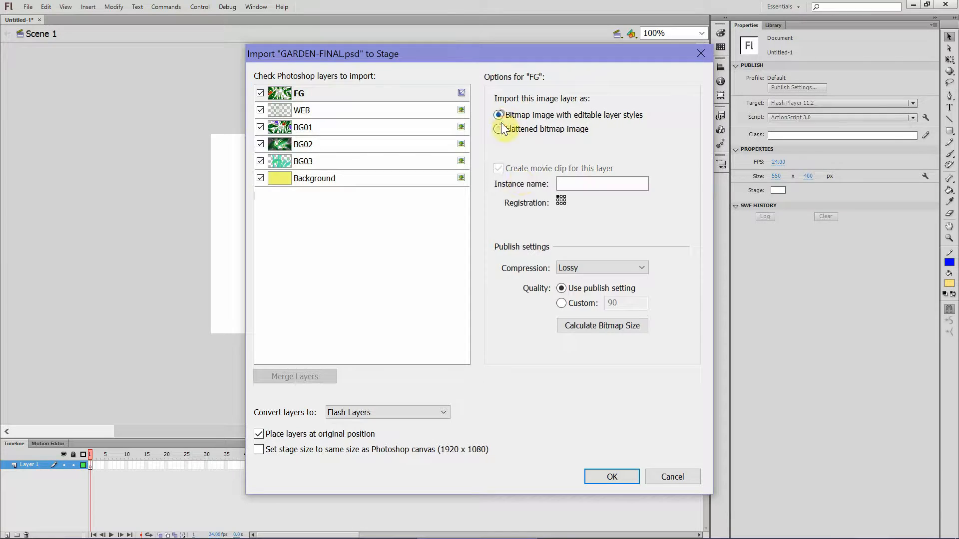
{"action": "left_click", "coordinate": [586, 187]}
{"action": "type", "text": "FG"}
{"action": "left_click", "coordinate": [627, 269]}
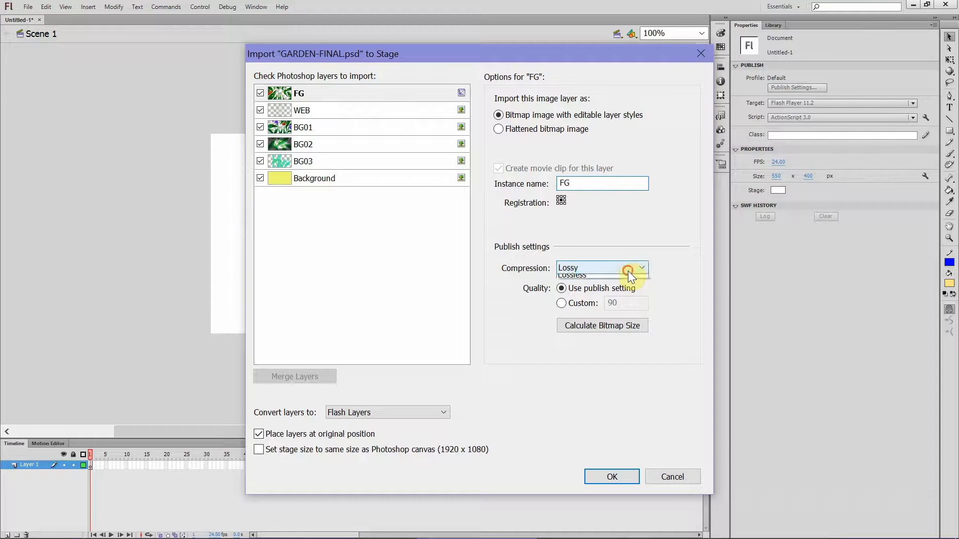
{"action": "left_click", "coordinate": [605, 286]}
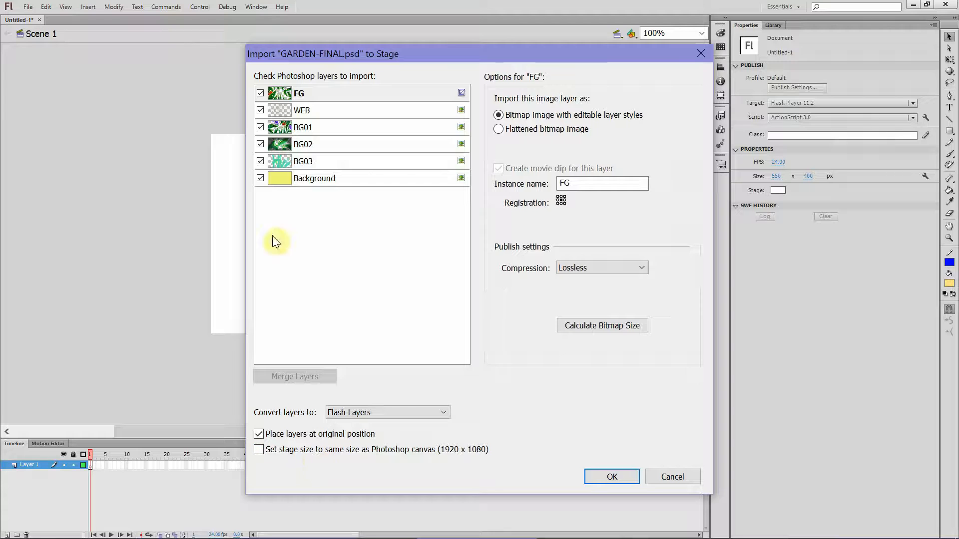
Set the WEB layer to import as a bitmap image with editable layer styles, instance name WEB and Lossless compression
{"action": "left_click", "coordinate": [289, 112]}
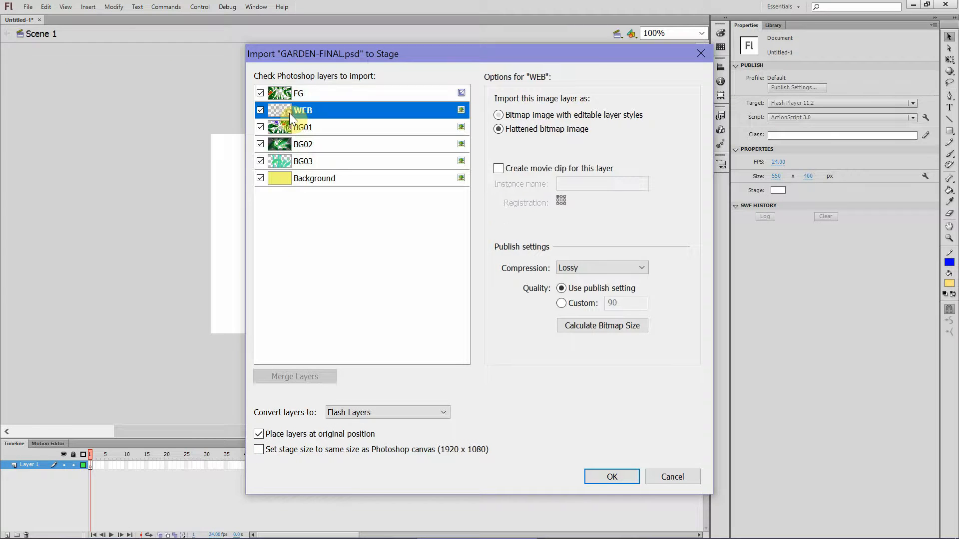
{"action": "left_click", "coordinate": [499, 116]}
{"action": "left_click", "coordinate": [589, 182]}
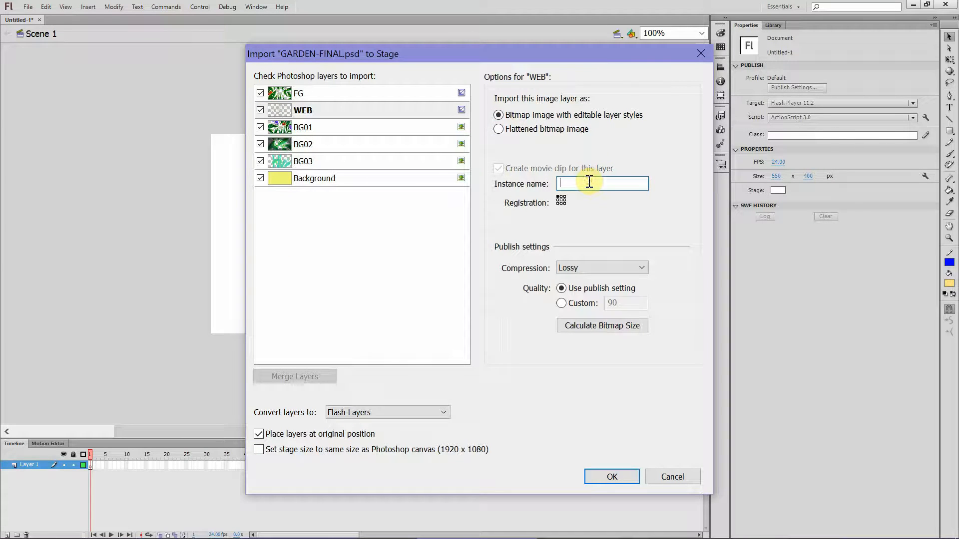
{"action": "type", "text": "WEB"}
{"action": "left_click", "coordinate": [599, 269]}
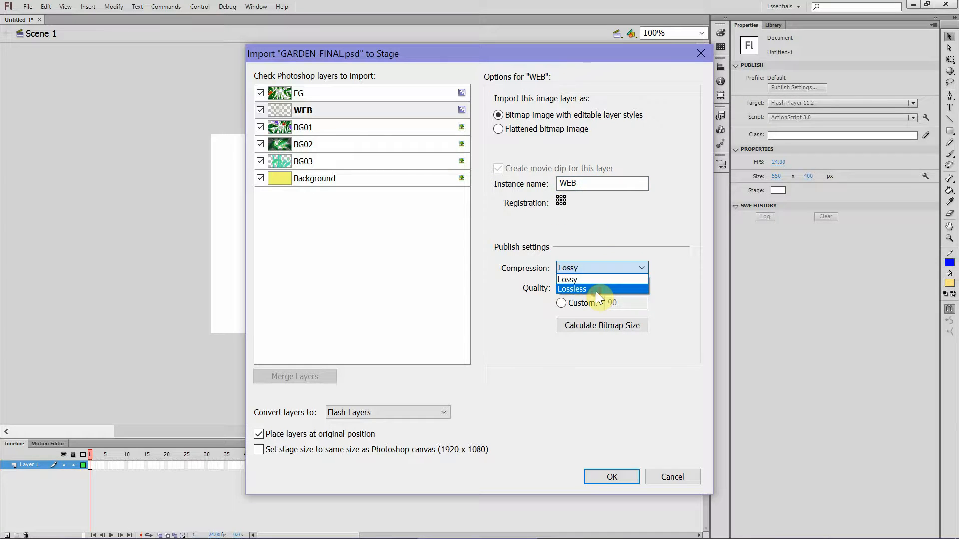
{"action": "left_click", "coordinate": [595, 290]}
{"action": "left_click", "coordinate": [341, 116]}
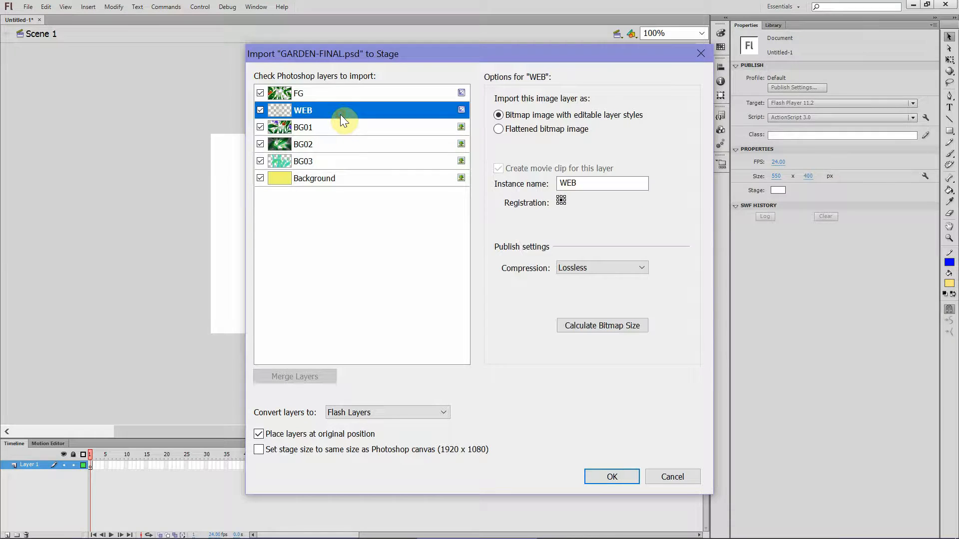
Set BG01, BG02, BG03 and Background to import as bitmaps with editable layer styles, giving Background the instance name BACKGROUND and Lossless compression
{"action": "left_click", "coordinate": [367, 128]}
{"action": "left_click", "coordinate": [498, 129]}
{"action": "left_click", "coordinate": [549, 167]}
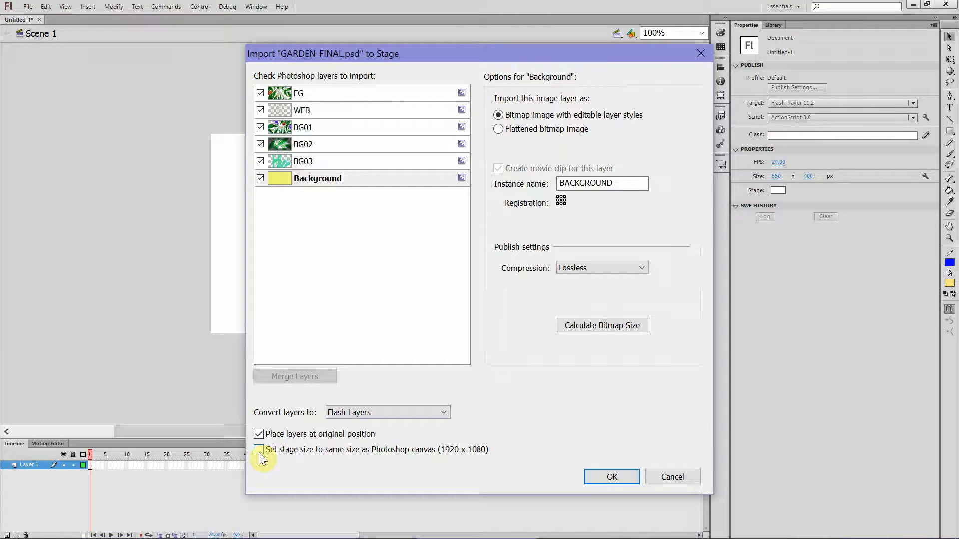
Match the stage size to the Photoshop canvas (1920 x 1080) and import the layers
{"action": "left_click", "coordinate": [260, 452]}
{"action": "left_click", "coordinate": [605, 477]}
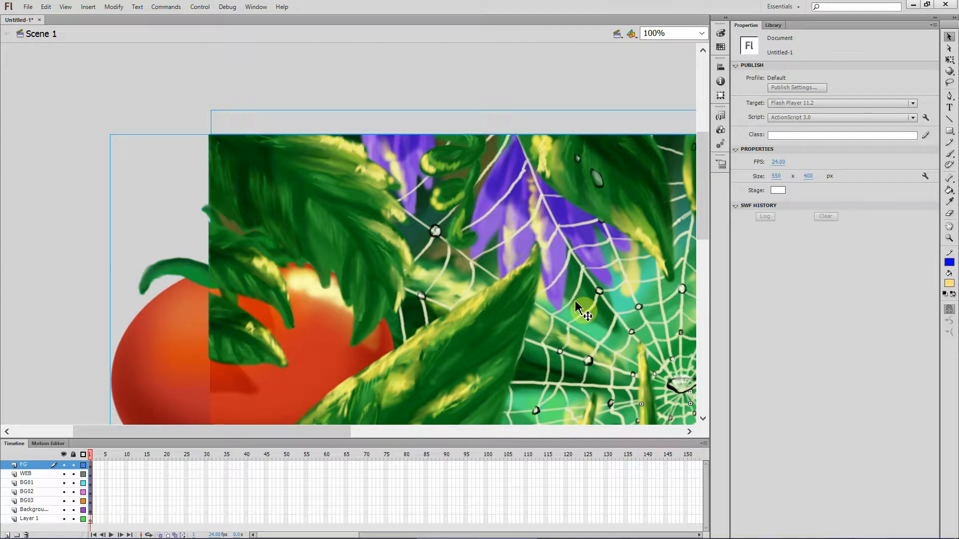
Delete the empty Layer 1 beneath the imported garden layers
{"action": "left_click", "coordinate": [702, 33]}
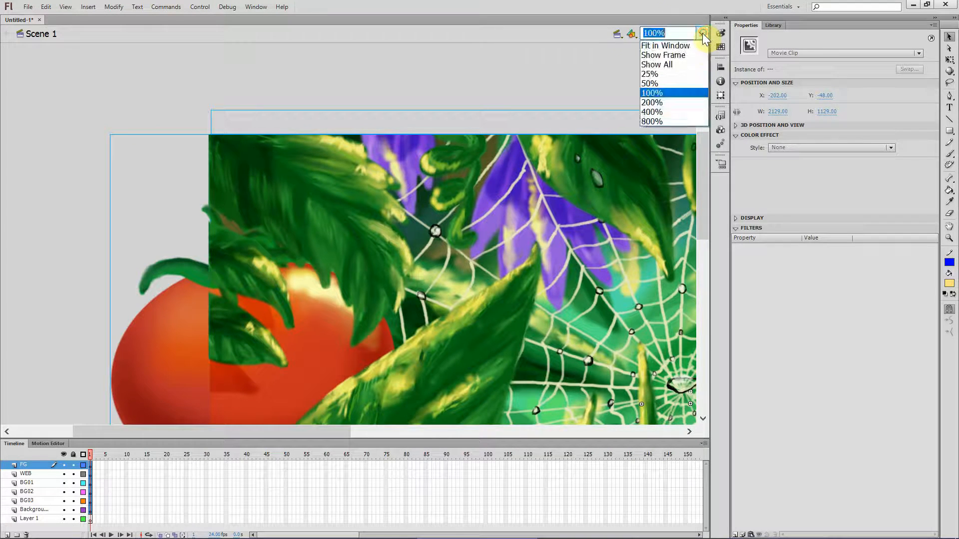
{"action": "left_click", "coordinate": [675, 83]}
{"action": "left_click_drag", "start_coordinate": [699, 133], "coordinate": [705, 180]}
{"action": "left_click_drag", "start_coordinate": [399, 431], "coordinate": [444, 433]}
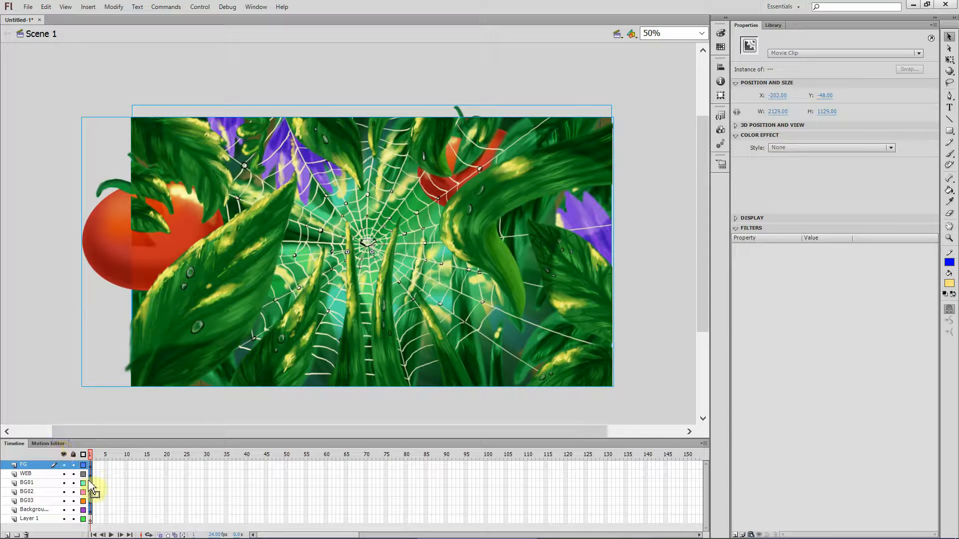
{"action": "left_click", "coordinate": [41, 519]}
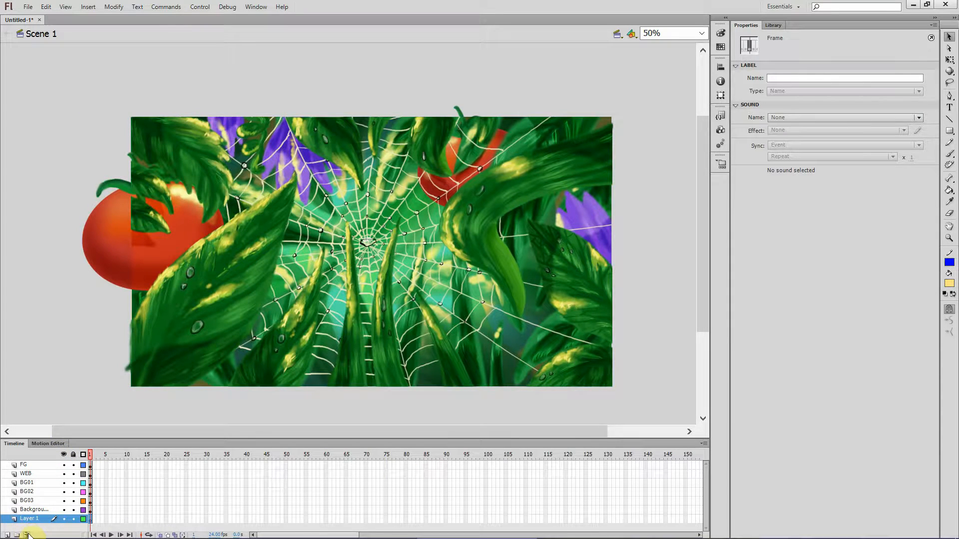
{"action": "left_click", "coordinate": [27, 534]}
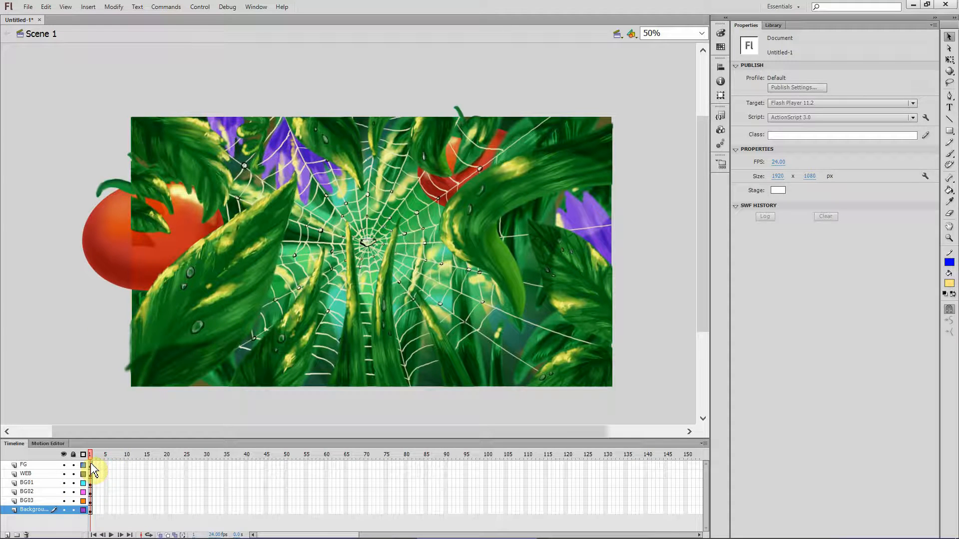
Insert frames to extend all layers, from FG down to Background, to frame 120
{"action": "left_click", "coordinate": [566, 466]}
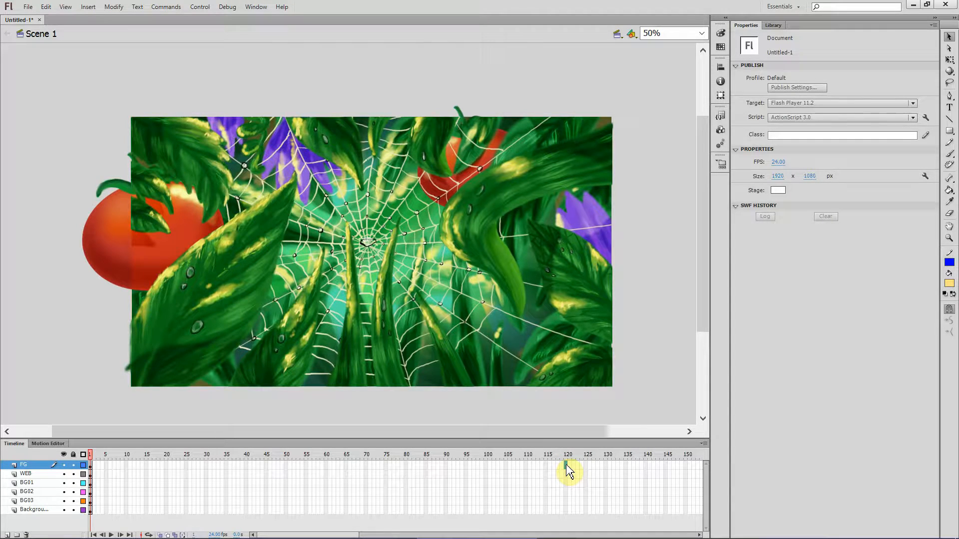
{"action": "right_click", "coordinate": [567, 465]}
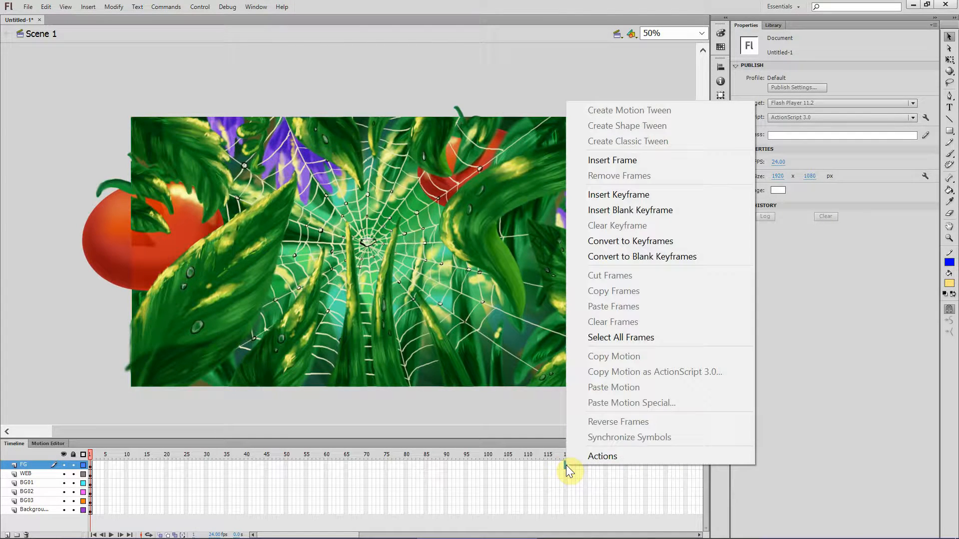
{"action": "left_click", "coordinate": [644, 161]}
{"action": "left_click_drag", "start_coordinate": [567, 474], "coordinate": [568, 508]}
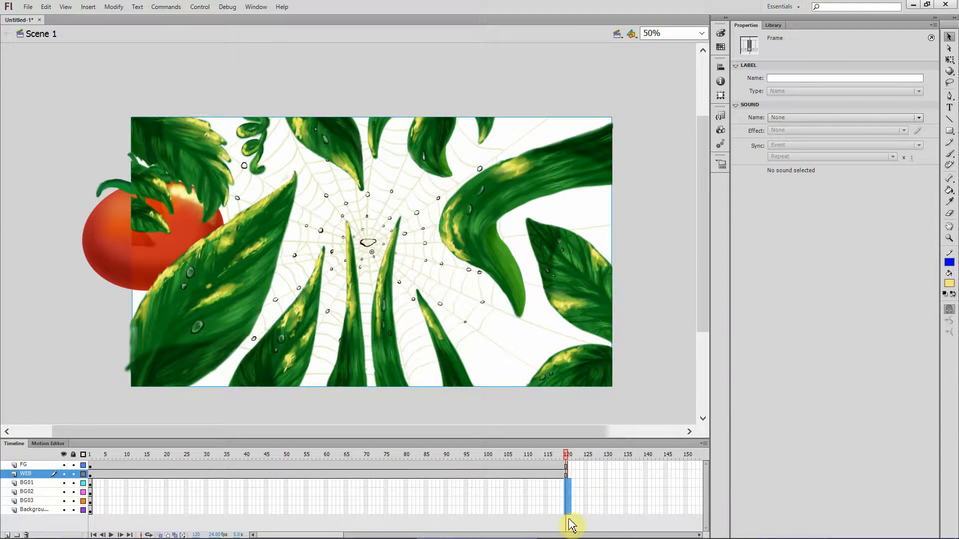
{"action": "right_click", "coordinate": [568, 509]}
{"action": "left_click", "coordinate": [622, 209]}
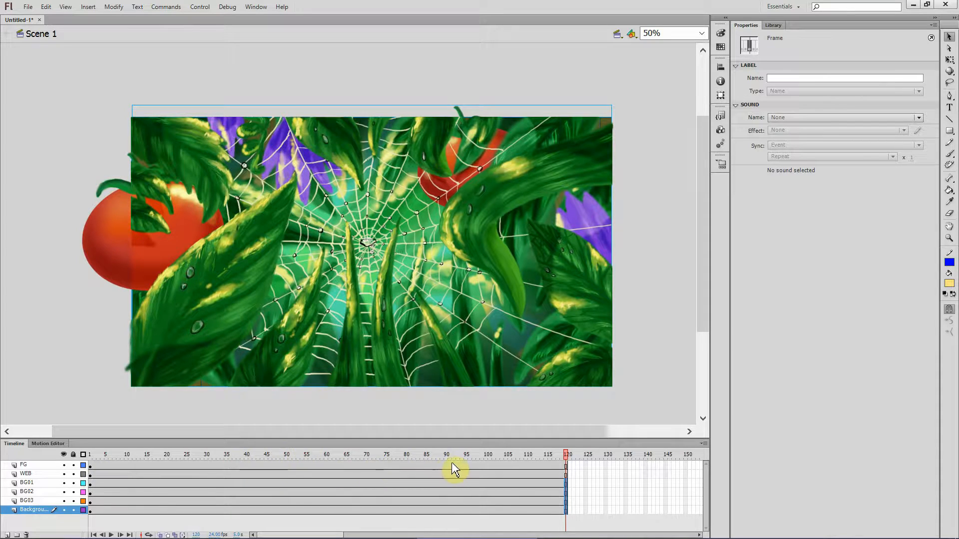
Go to frame 96 on the FG layer and lock every layer from WEB down to Background
{"action": "left_click", "coordinate": [468, 470]}
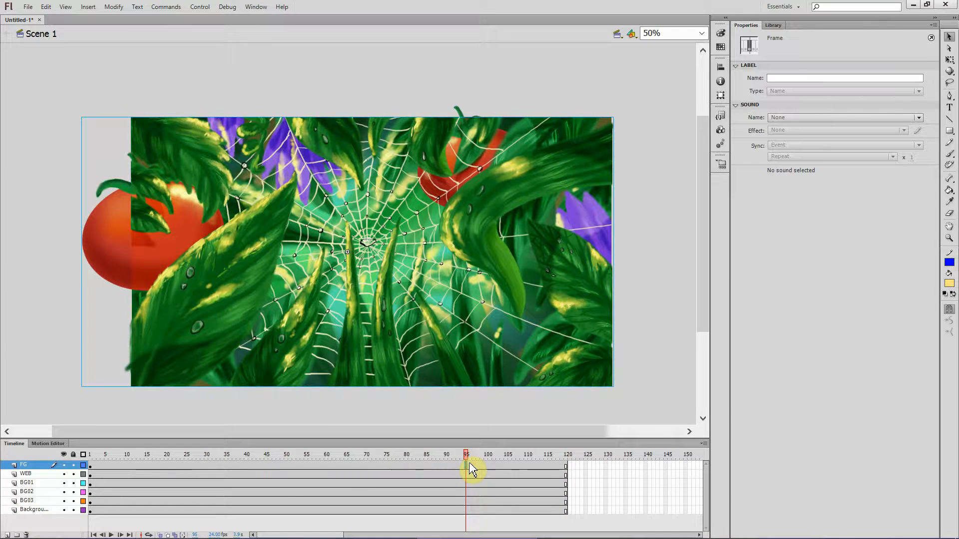
{"action": "left_click", "coordinate": [471, 470]}
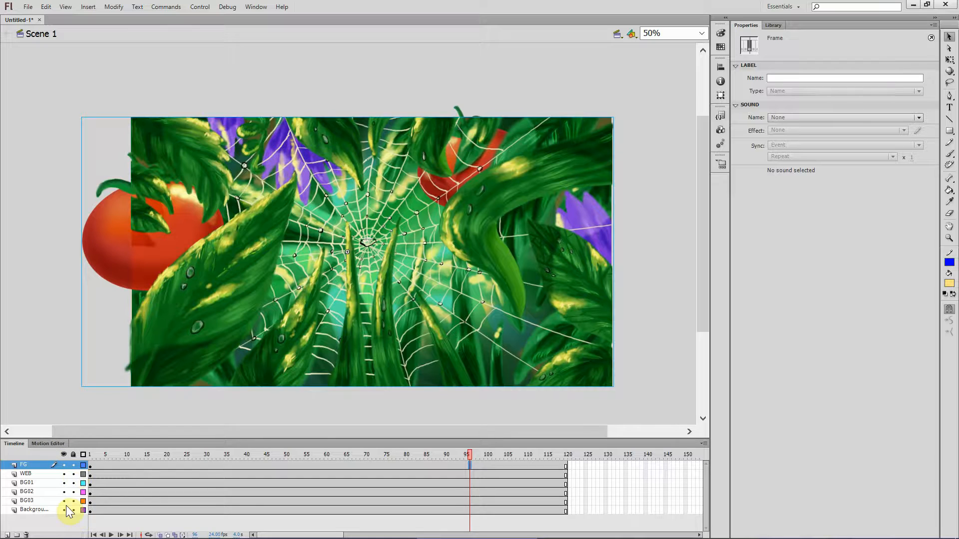
{"action": "left_click", "coordinate": [73, 473]}
{"action": "left_click_drag", "start_coordinate": [73, 474], "coordinate": [73, 511]}
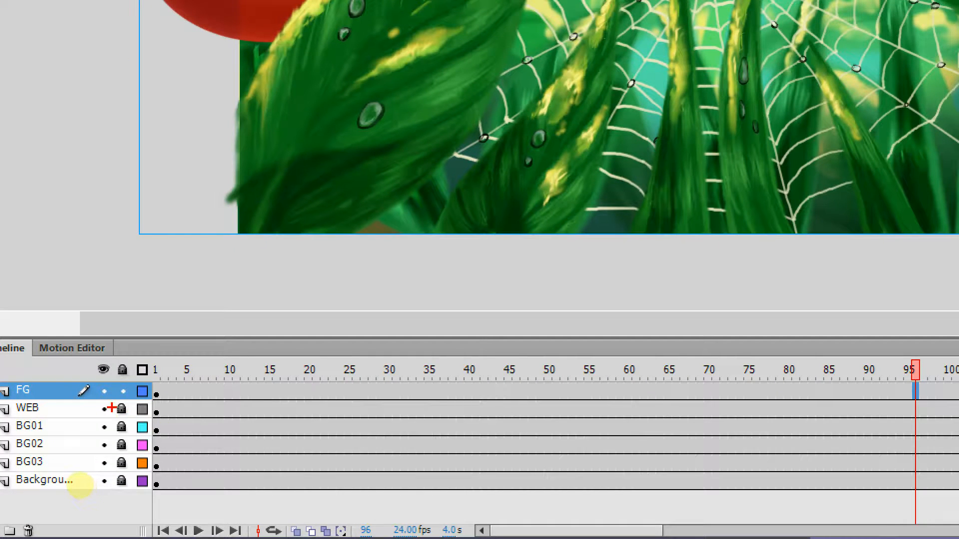
{"action": "left_click_drag", "start_coordinate": [111, 408], "coordinate": [112, 517]}
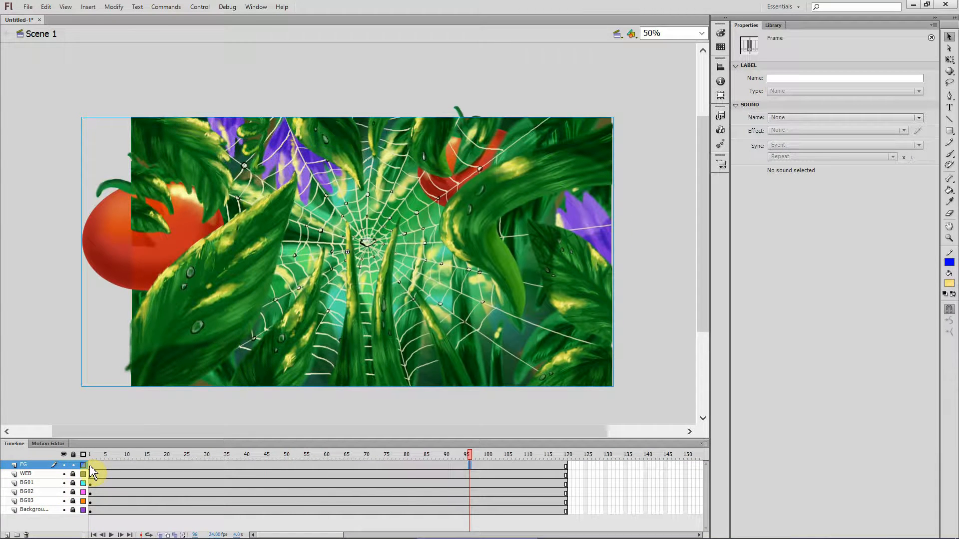
Insert a keyframe at frame 96 of the FG layer and select the FG clip at frame 1
{"action": "right_click", "coordinate": [470, 466]}
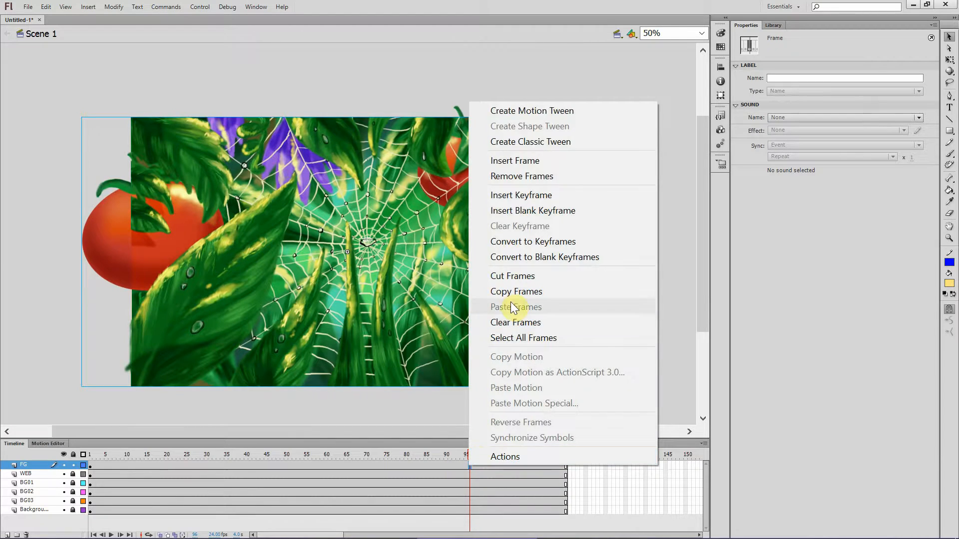
{"action": "left_click", "coordinate": [537, 196]}
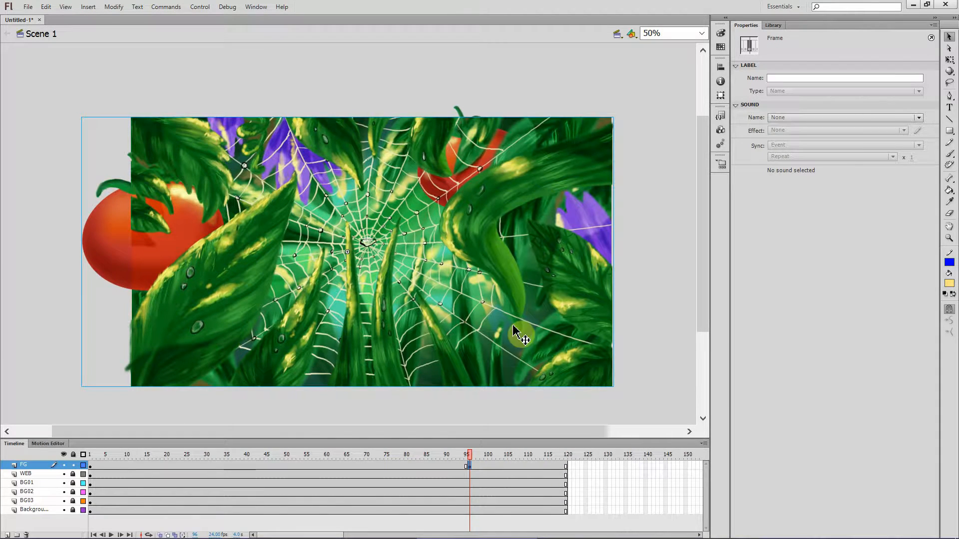
{"action": "left_click", "coordinate": [90, 466]}
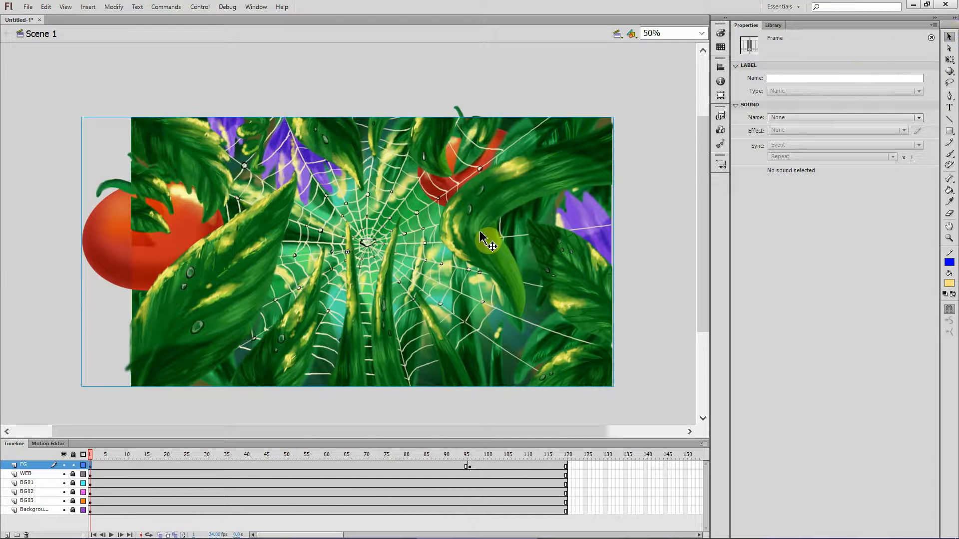
{"action": "left_click", "coordinate": [452, 239]}
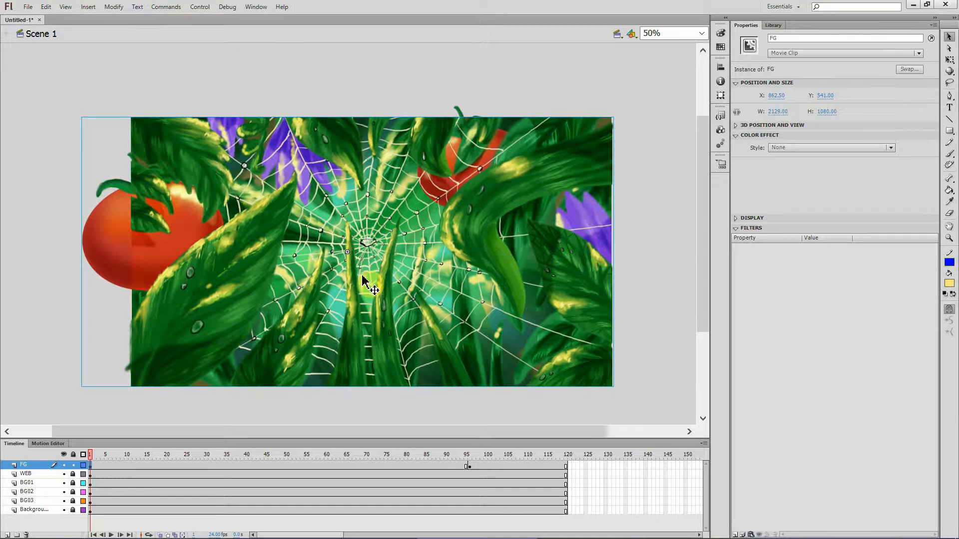
Enlarge the FG clip at frame 96 proportionally with Free Transform to about 2786 x 1413 px
{"action": "left_click", "coordinate": [470, 466]}
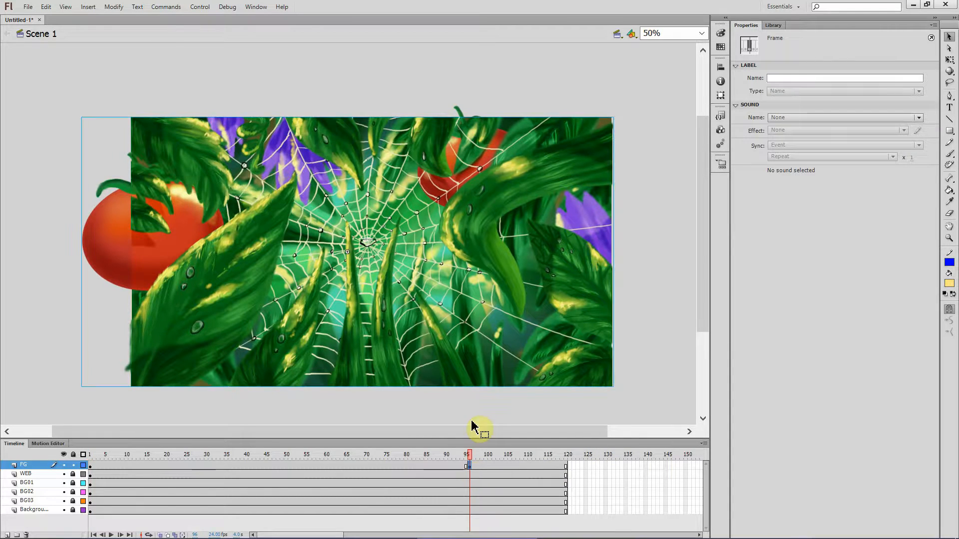
{"action": "left_click", "coordinate": [473, 251]}
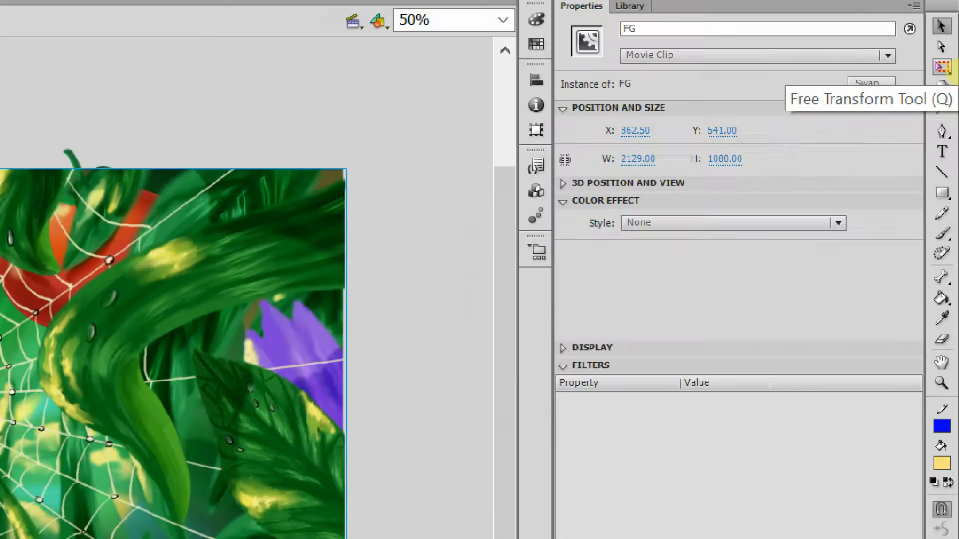
{"action": "left_click", "coordinate": [950, 60]}
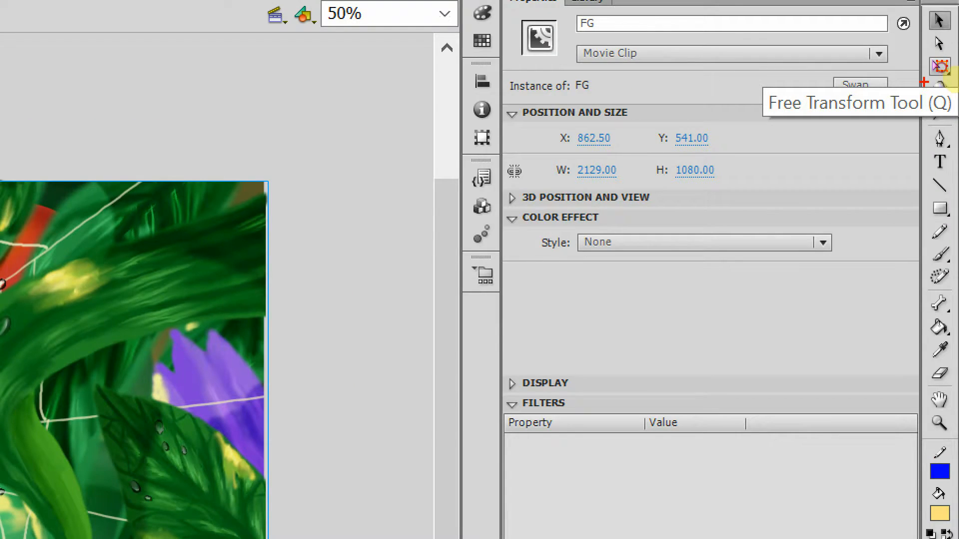
{"action": "left_click_drag", "start_coordinate": [924, 82], "coordinate": [951, 81]}
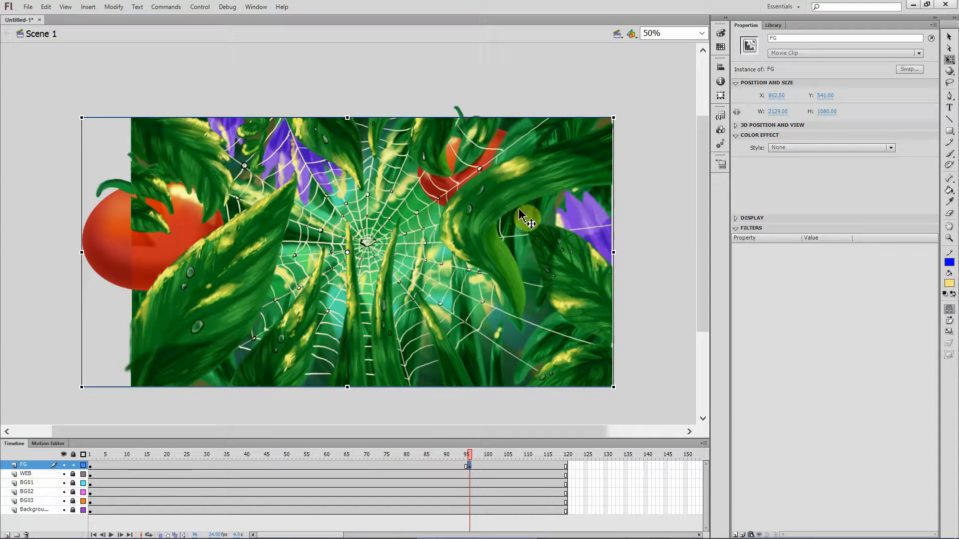
{"action": "left_click_drag", "start_coordinate": [614, 120], "coordinate": [728, 69]}
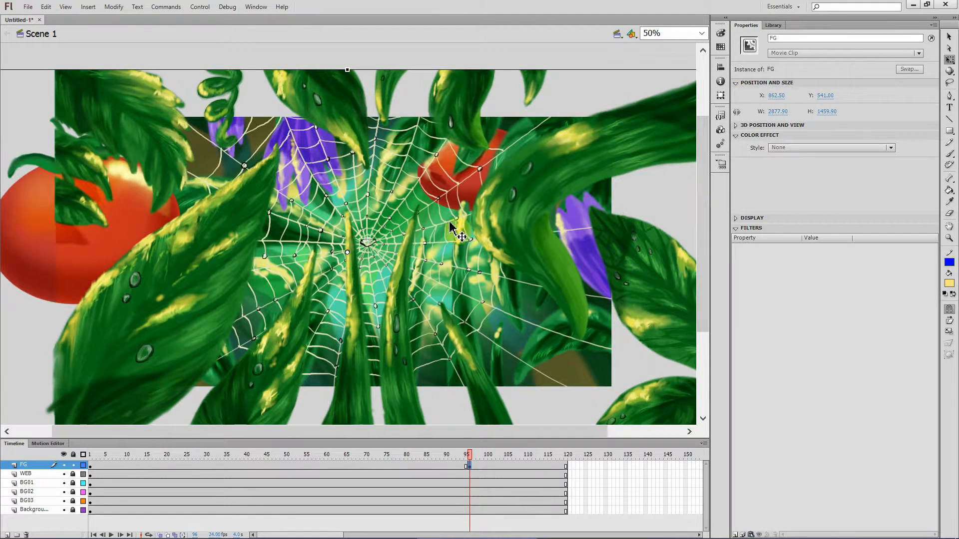
{"action": "left_click_drag", "start_coordinate": [537, 435], "coordinate": [554, 436]}
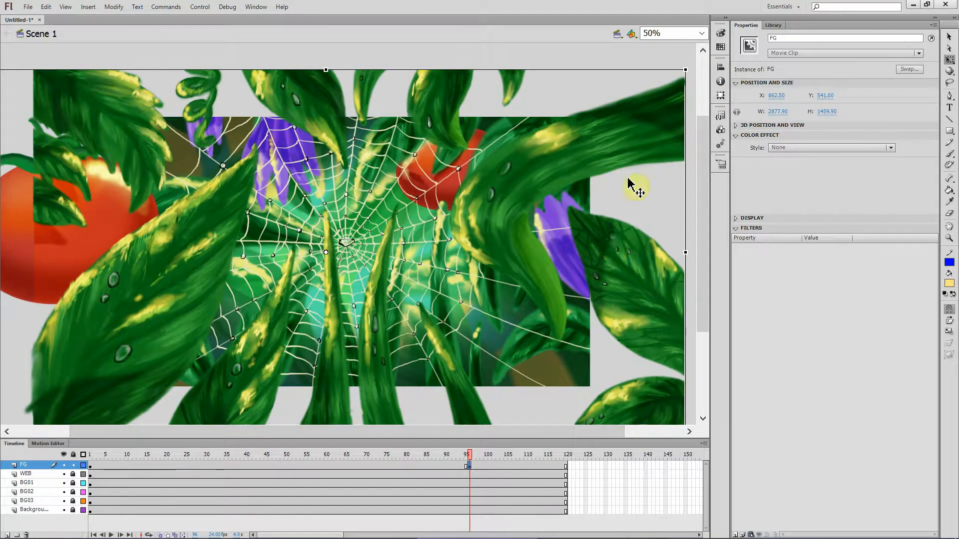
{"action": "left_click_drag", "start_coordinate": [682, 71], "coordinate": [674, 74]}
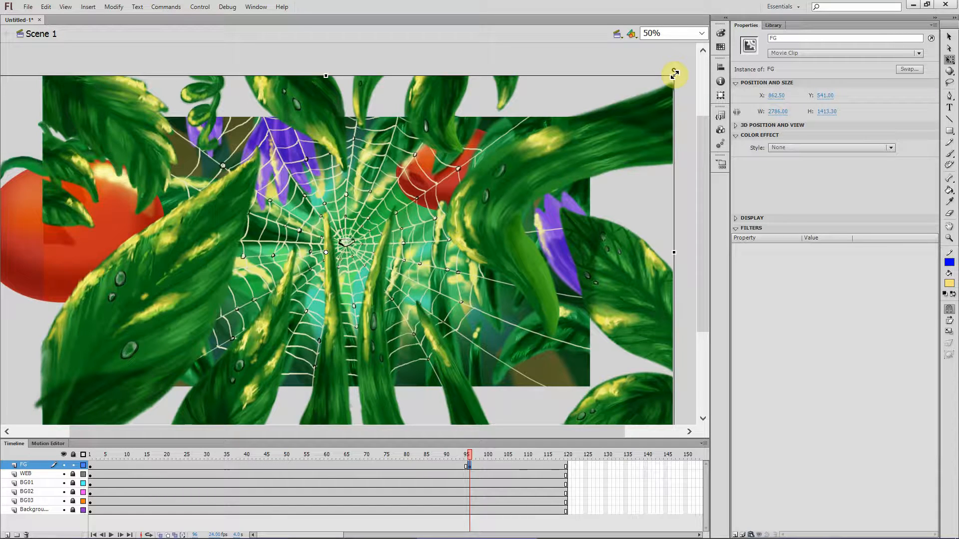
{"action": "left_click_drag", "start_coordinate": [547, 431], "coordinate": [619, 424]}
{"action": "left_click_drag", "start_coordinate": [705, 321], "coordinate": [702, 322]}
{"action": "mouse_move", "coordinate": [589, 430]}
{"action": "left_mouse_down"}
{"action": "mouse_move", "coordinate": [564, 436]}
{"action": "mouse_move", "coordinate": [575, 434]}
{"action": "left_mouse_up"}
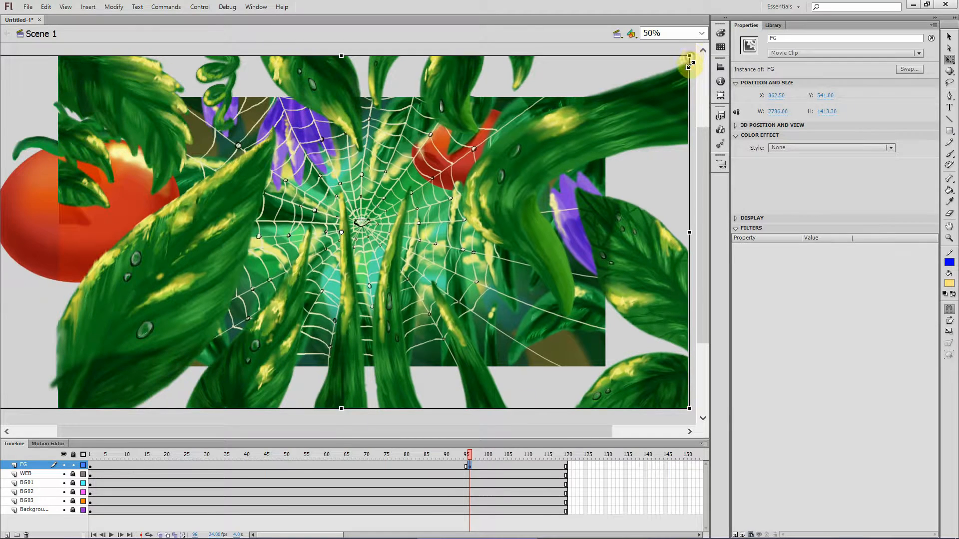
Compare the FG layer at frames 1 and 96, and add a Blur filter to the FG clip at frame 96
{"action": "left_click", "coordinate": [89, 465]}
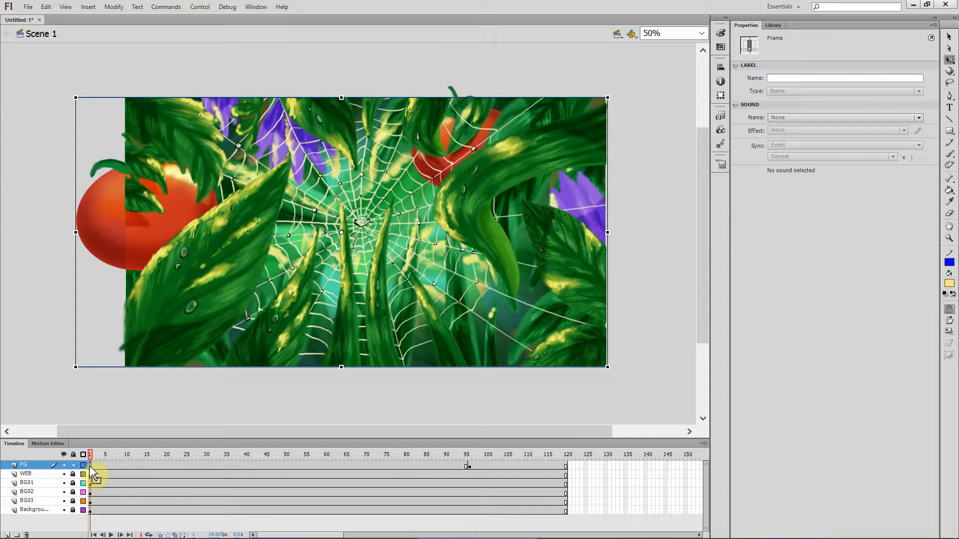
{"action": "left_click", "coordinate": [469, 465]}
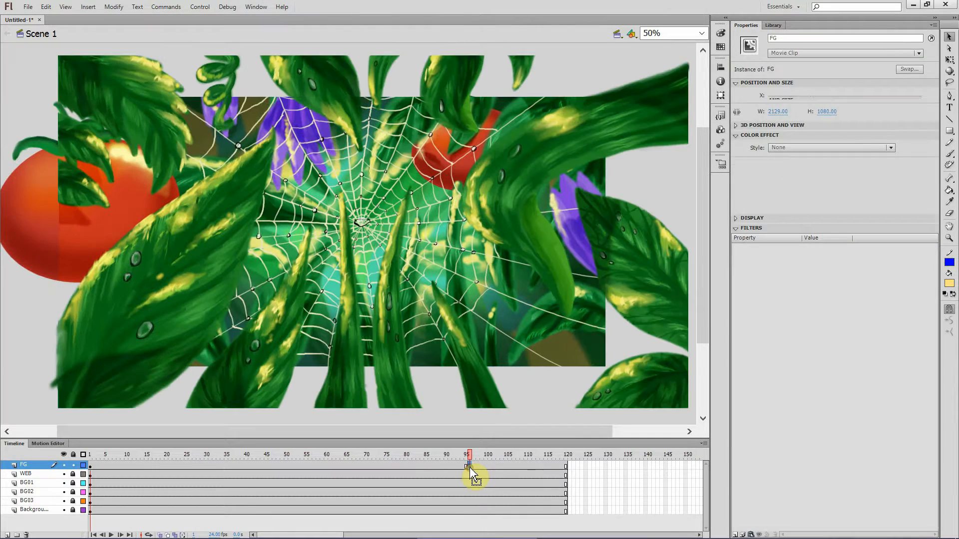
{"action": "left_click", "coordinate": [438, 270]}
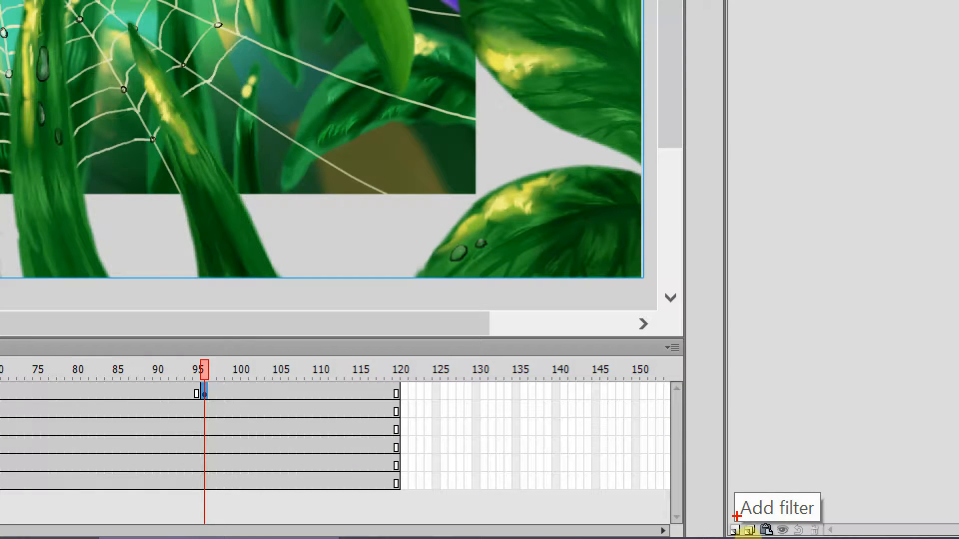
{"action": "left_click_drag", "start_coordinate": [737, 517], "coordinate": [717, 538]}
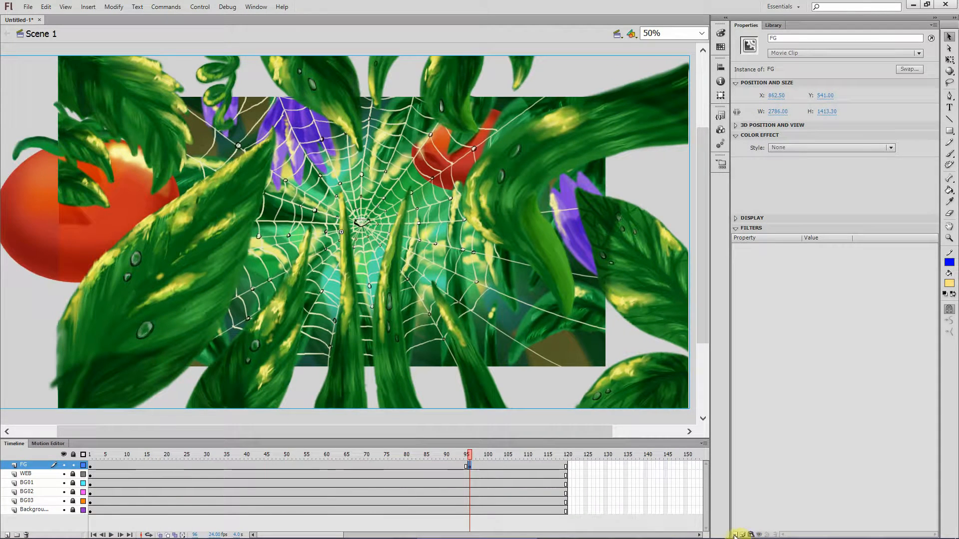
{"action": "left_click", "coordinate": [736, 530]}
{"action": "left_click", "coordinate": [765, 445]}
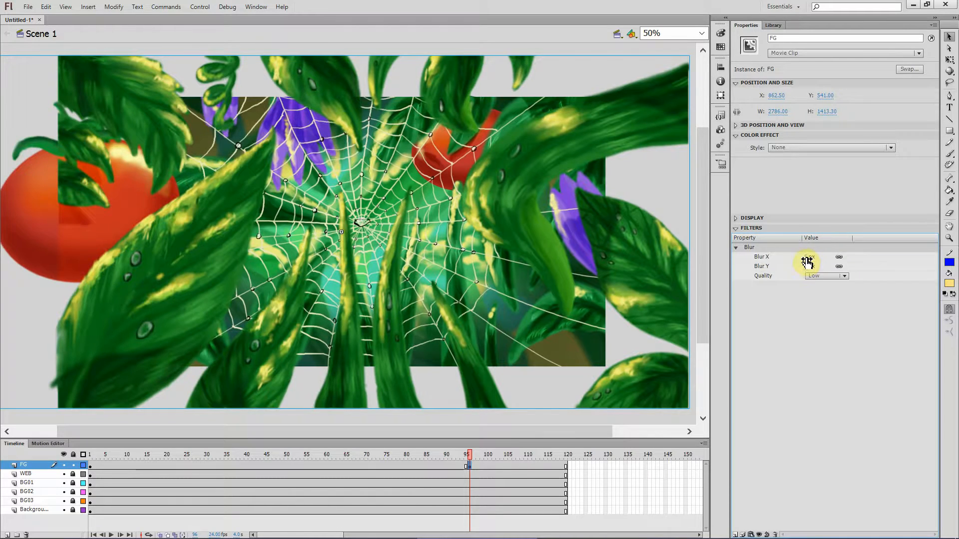
Set the FG clip's blur at frame 96 to 20 px in X and Y with Medium quality
{"action": "left_click", "coordinate": [806, 258]}
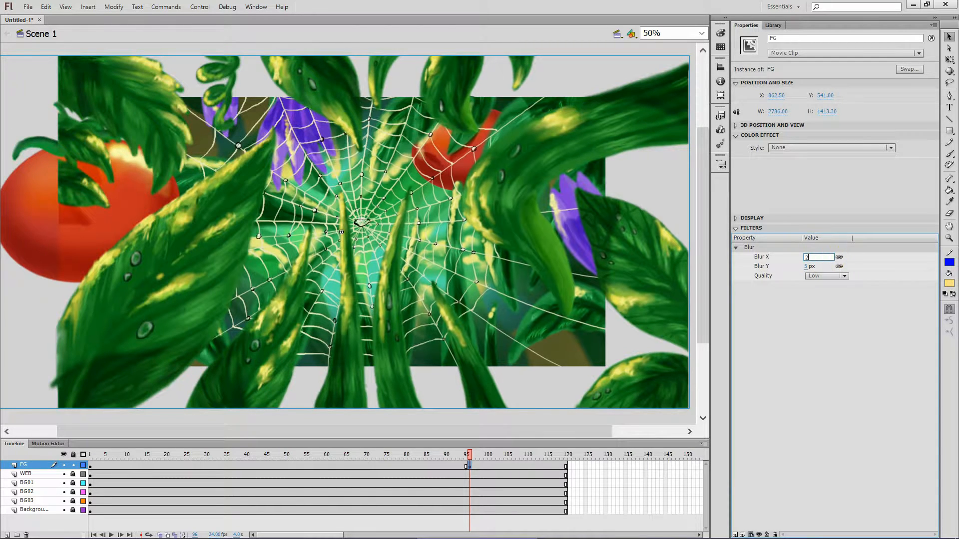
{"action": "type", "text": "20"}
{"action": "left_click", "coordinate": [829, 250]}
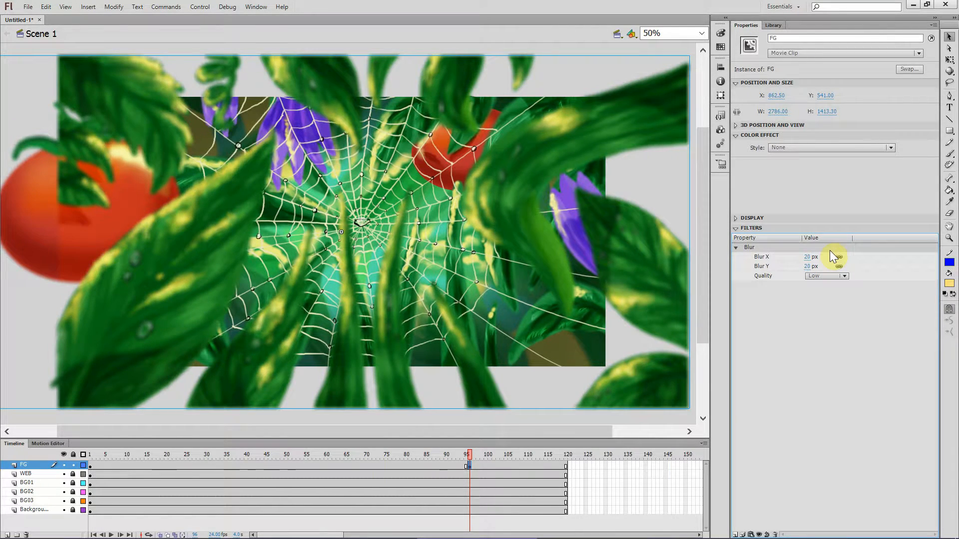
{"action": "left_click", "coordinate": [844, 277]}
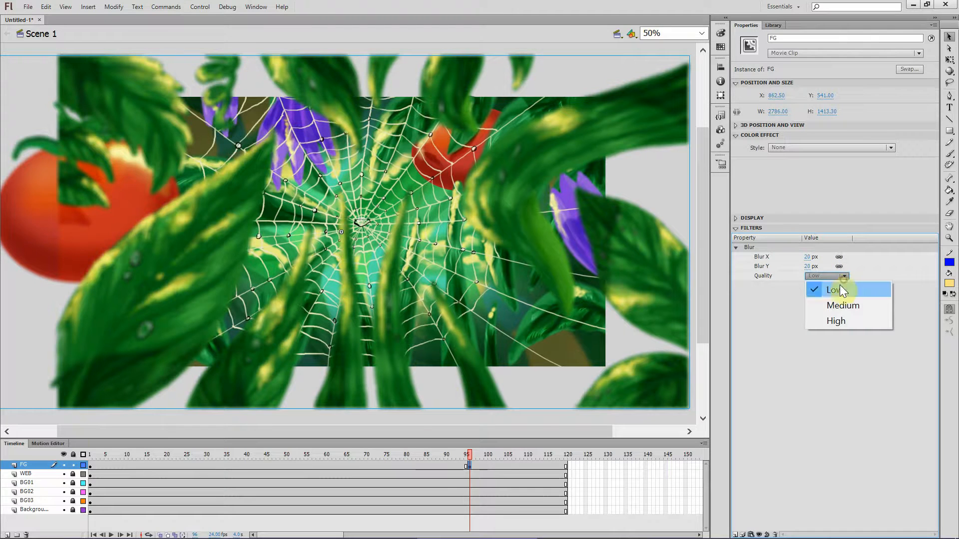
{"action": "left_click", "coordinate": [840, 305]}
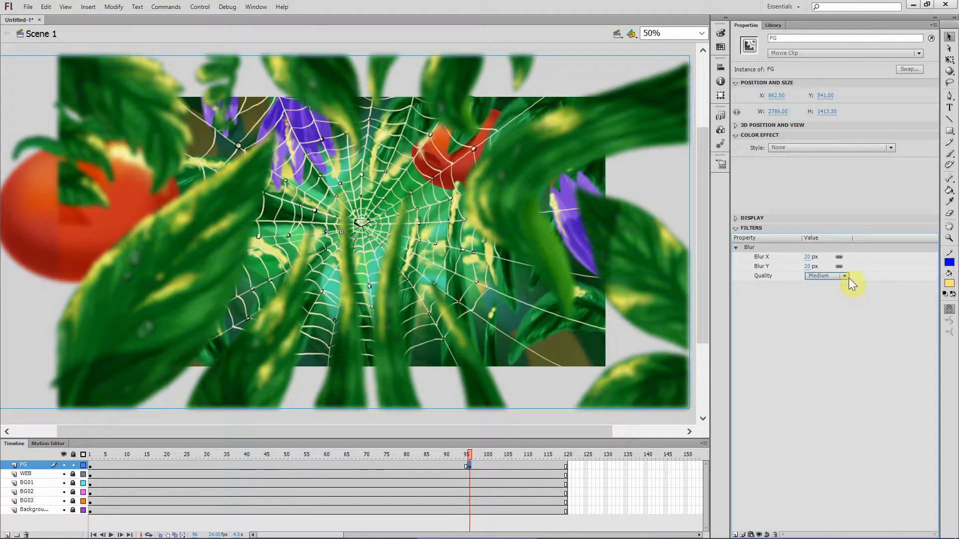
{"action": "left_click", "coordinate": [849, 278]}
{"action": "left_click", "coordinate": [845, 316]}
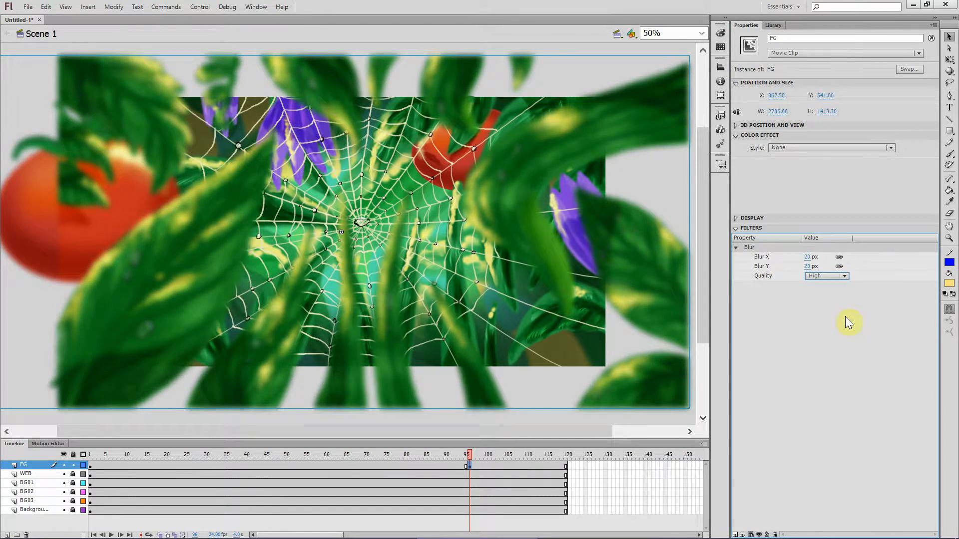
{"action": "left_click", "coordinate": [845, 276]}
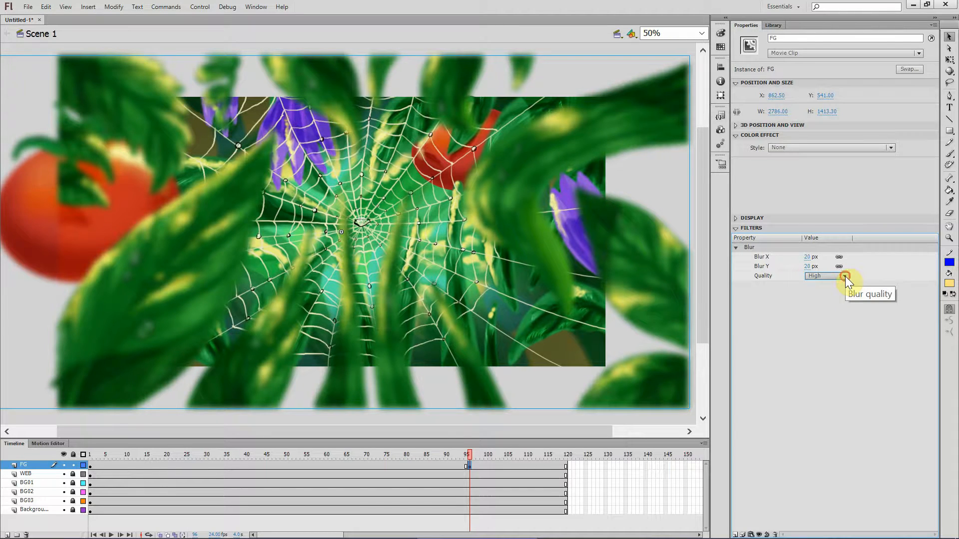
{"action": "left_click", "coordinate": [841, 305]}
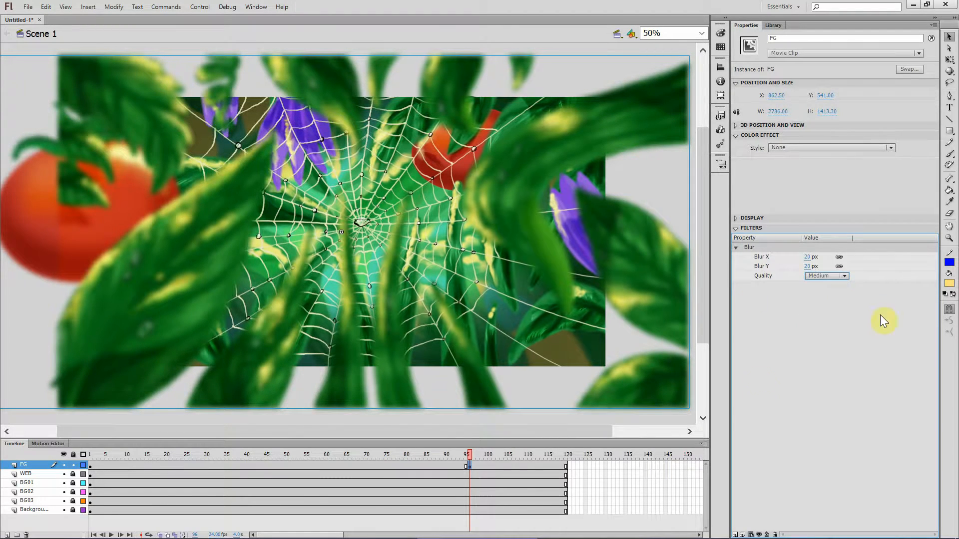
Create a classic tween between frames 1 and 96 on the FG layer and scrub through it to preview the zoom
{"action": "left_click_drag", "start_coordinate": [467, 453], "coordinate": [307, 472]}
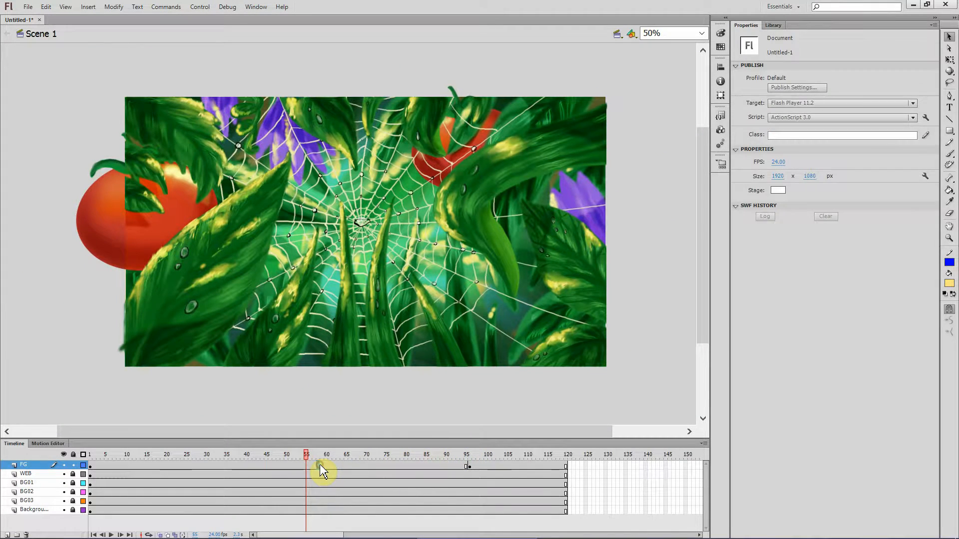
{"action": "left_click", "coordinate": [318, 466]}
{"action": "right_click", "coordinate": [325, 465]}
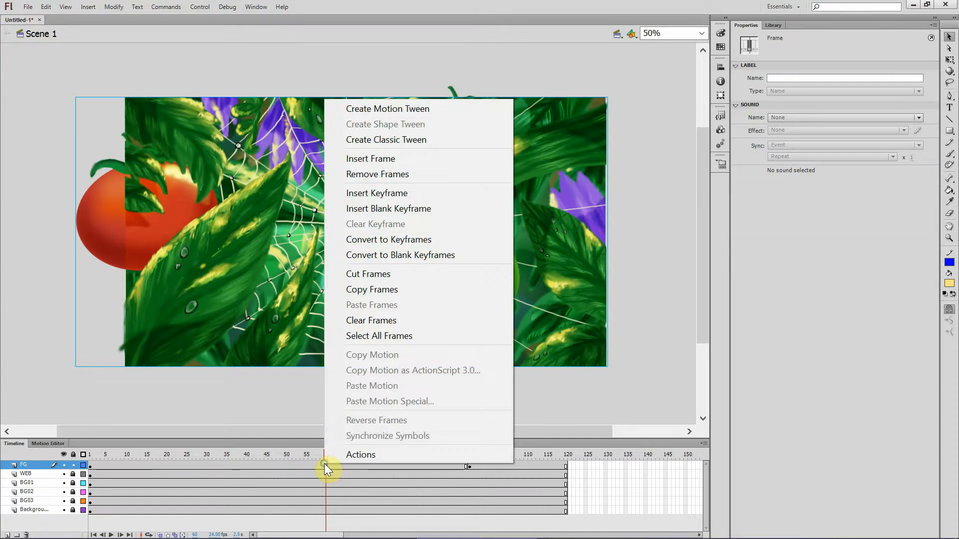
{"action": "left_click", "coordinate": [401, 140]}
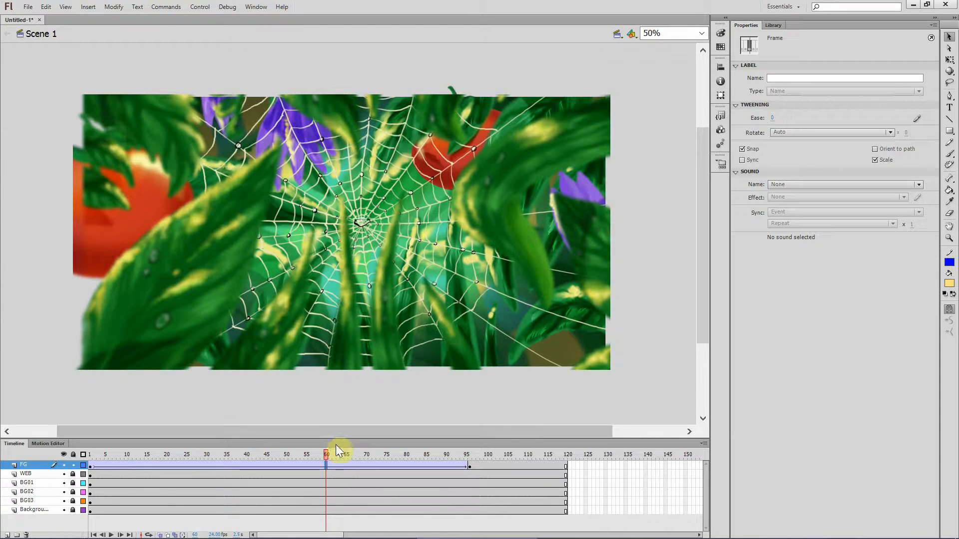
{"action": "left_click_drag", "start_coordinate": [326, 453], "coordinate": [84, 456]}
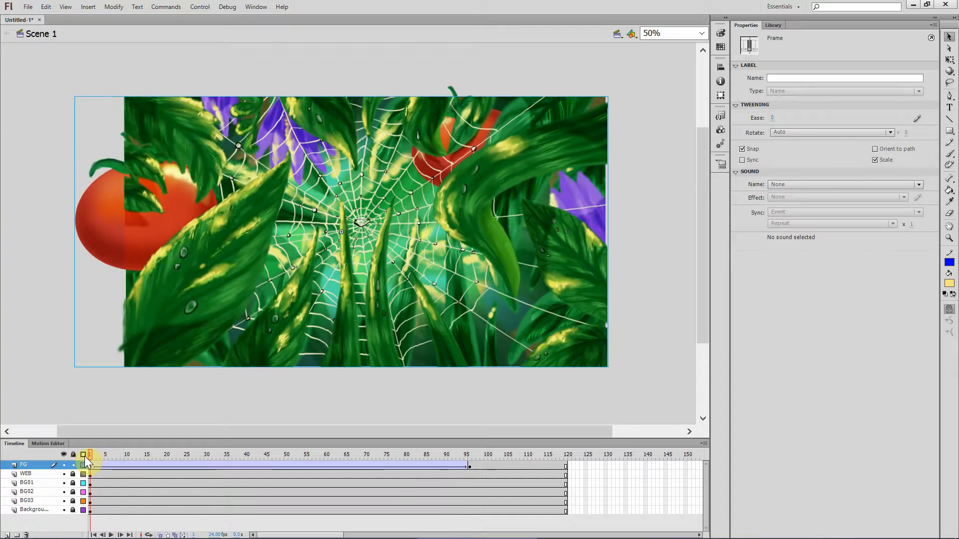
{"action": "left_click", "coordinate": [190, 456]}
{"action": "left_click_drag", "start_coordinate": [242, 454], "coordinate": [83, 462]}
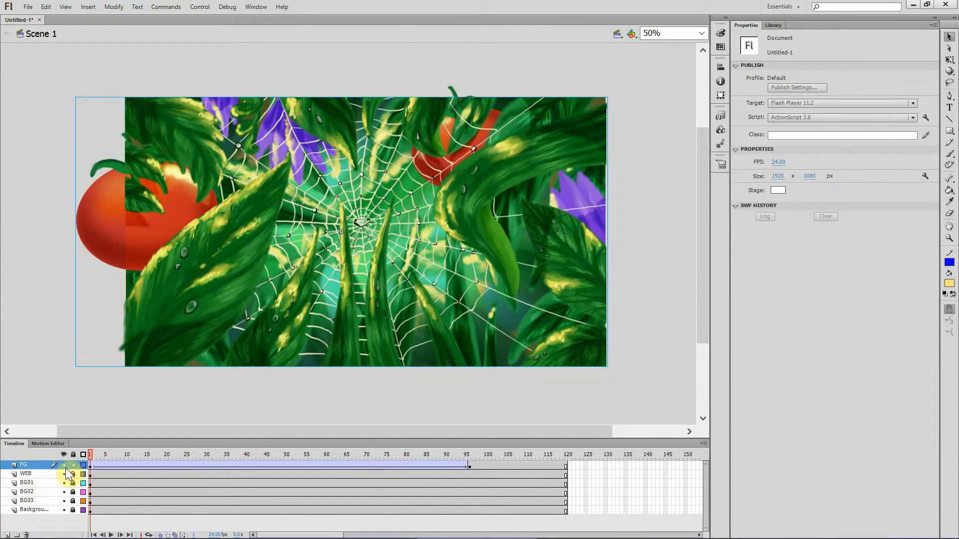
Lock the FG layer and insert a keyframe at frame 96 of the WEB layer
{"action": "left_click", "coordinate": [73, 465]}
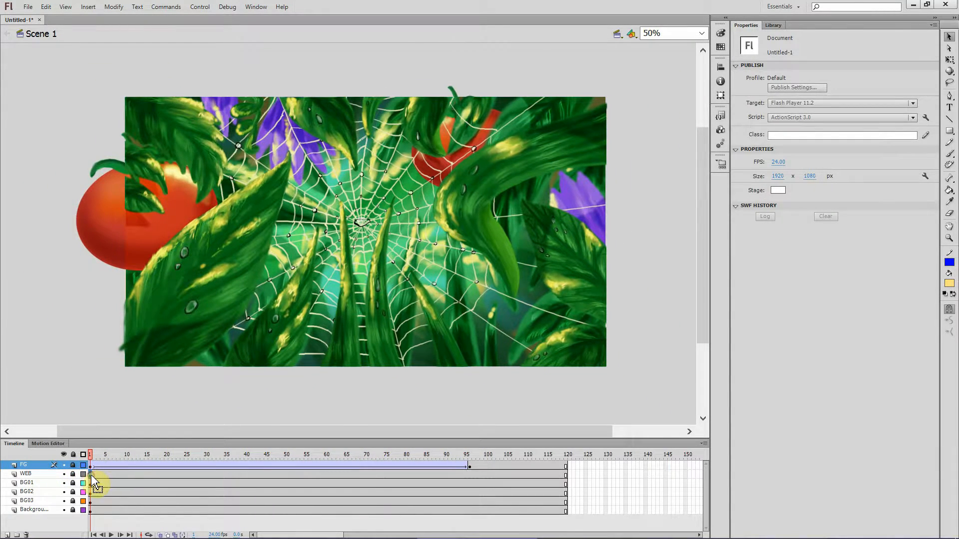
{"action": "left_click", "coordinate": [93, 476]}
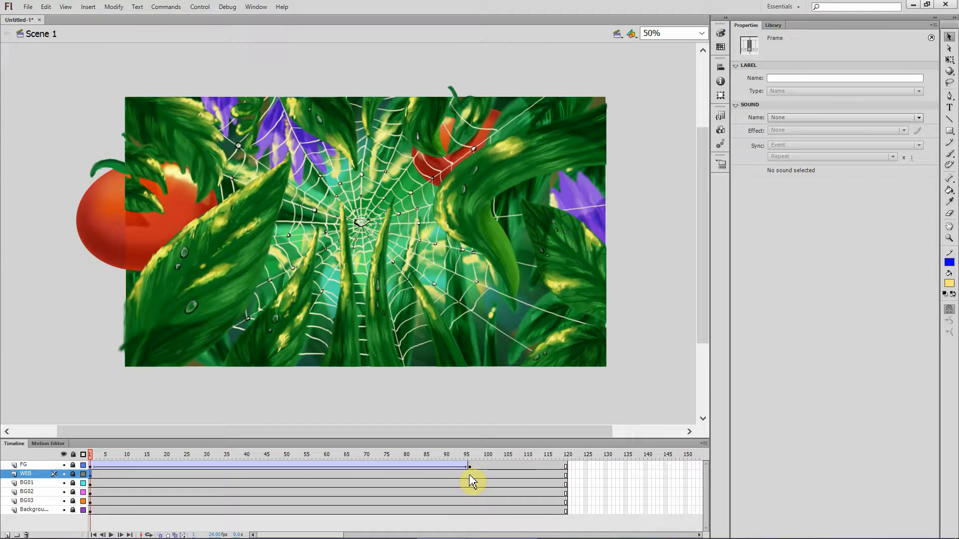
{"action": "left_click", "coordinate": [469, 475]}
{"action": "right_click", "coordinate": [469, 475]}
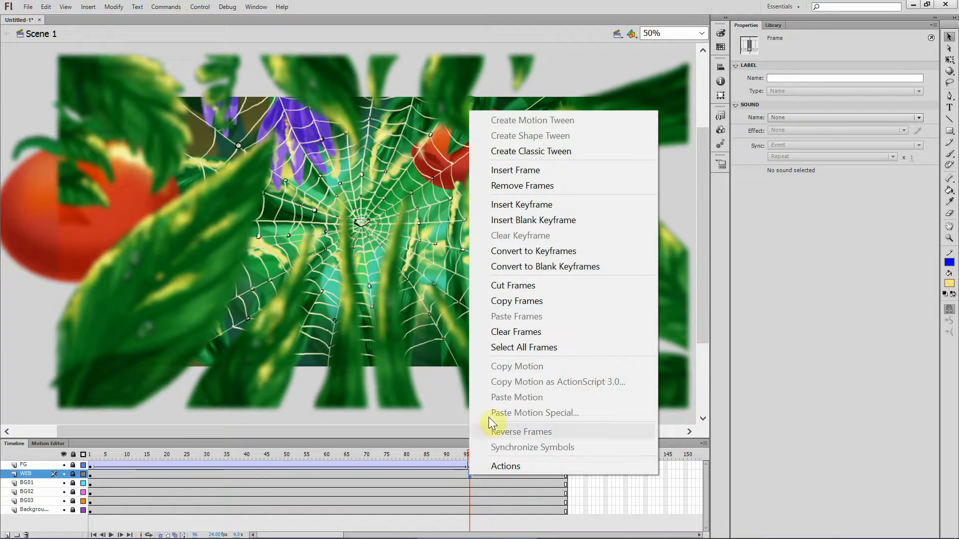
{"action": "left_click", "coordinate": [531, 205]}
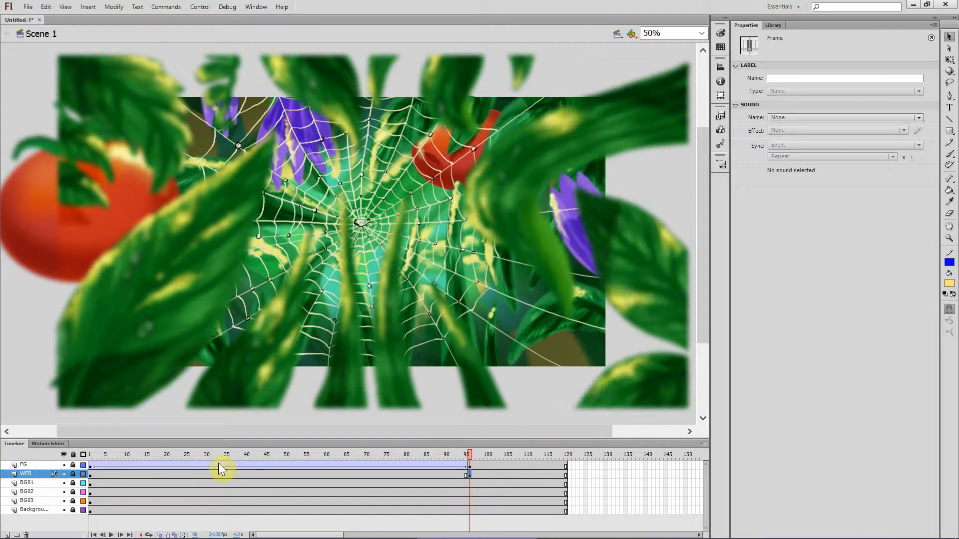
Unlock the WEB layer, keep FG locked, and enlarge the WEB clip at frame 96 proportionally with Free Transform to about 2347 x 1320 px
{"action": "left_click", "coordinate": [72, 474]}
{"action": "left_click", "coordinate": [470, 466]}
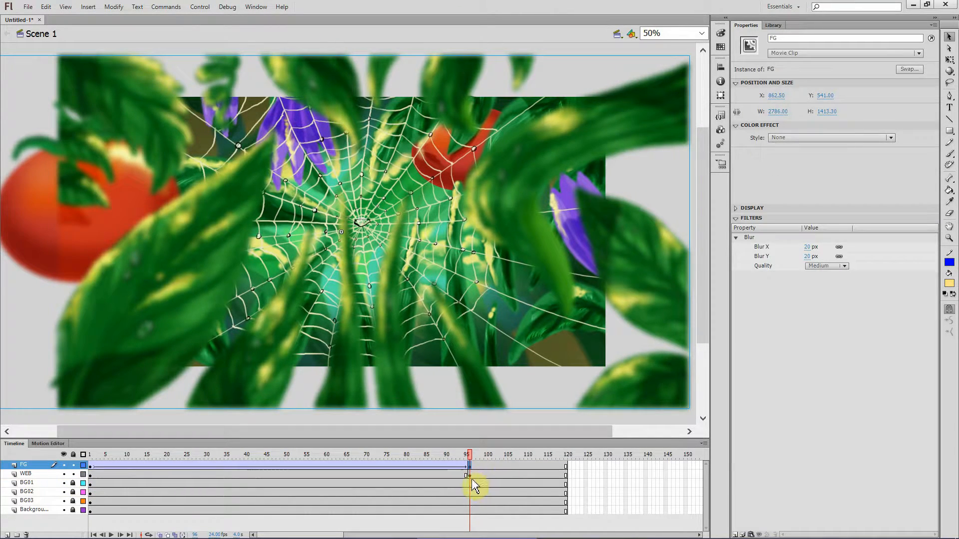
{"action": "left_click", "coordinate": [73, 465]}
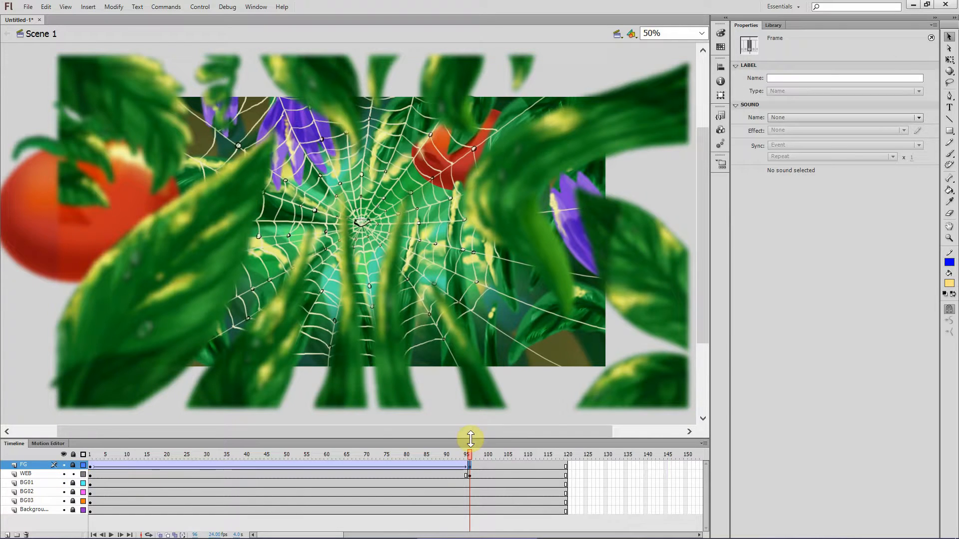
{"action": "left_click", "coordinate": [470, 475]}
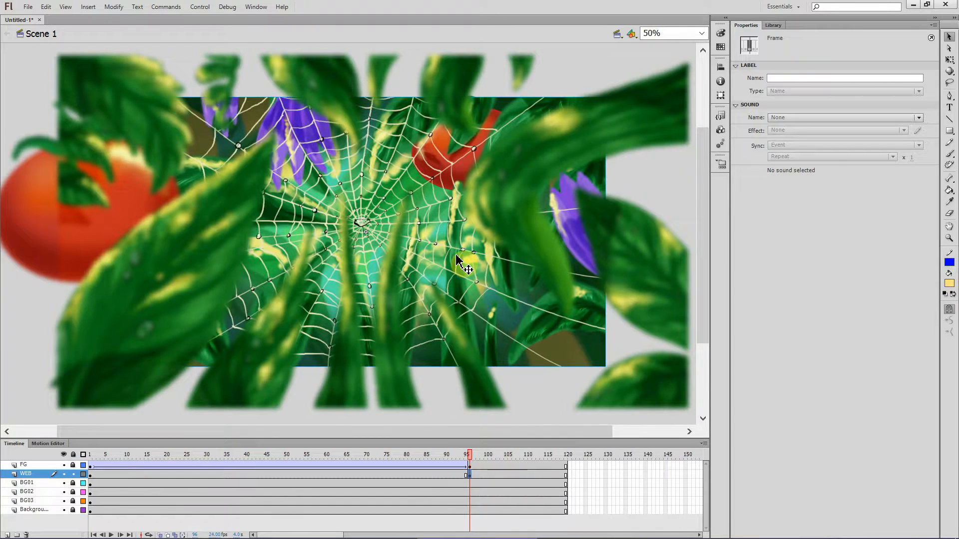
{"action": "left_click", "coordinate": [457, 257]}
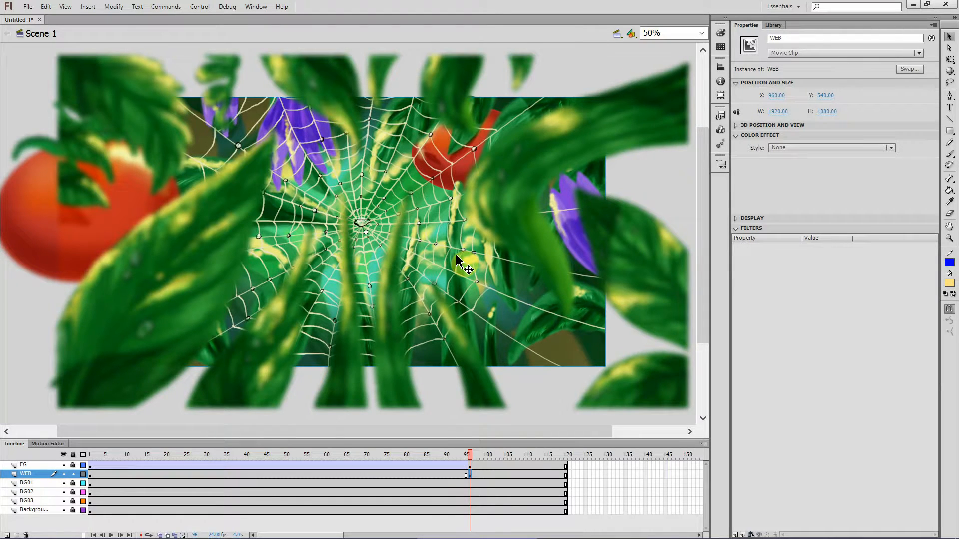
{"action": "left_click", "coordinate": [949, 60]}
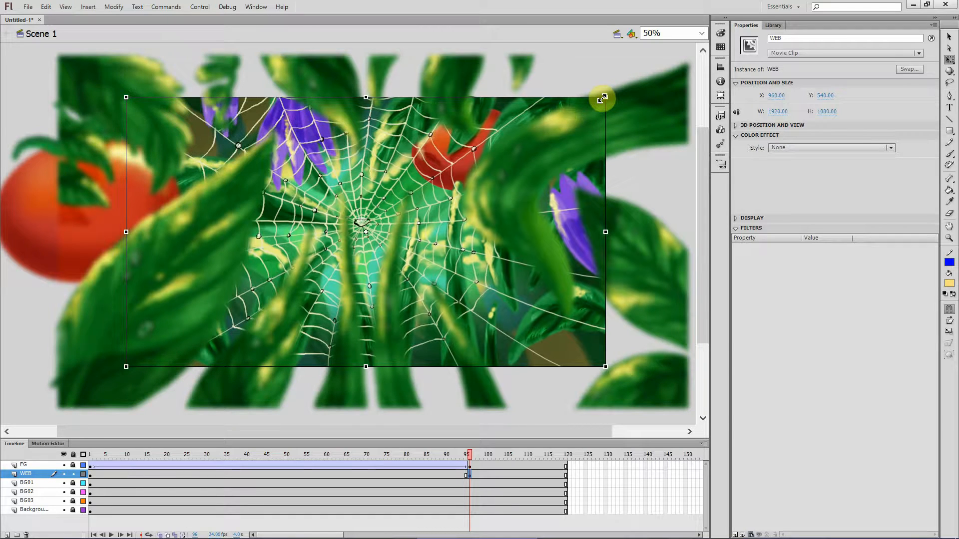
{"action": "left_click_drag", "start_coordinate": [603, 98], "coordinate": [663, 68]}
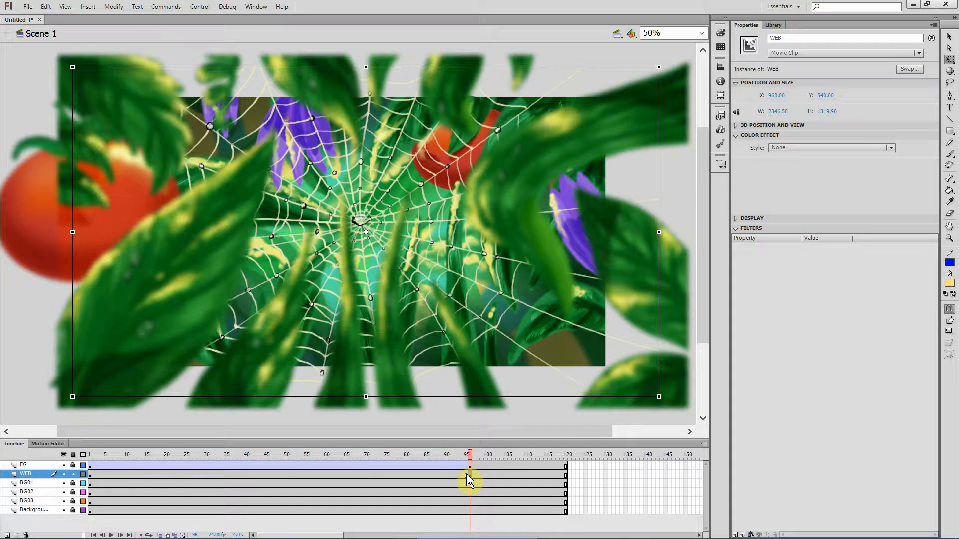
Create a classic tween between frames 1 and 96 on the WEB layer and scrub back to frame 1 to preview it
{"action": "right_click", "coordinate": [310, 475]}
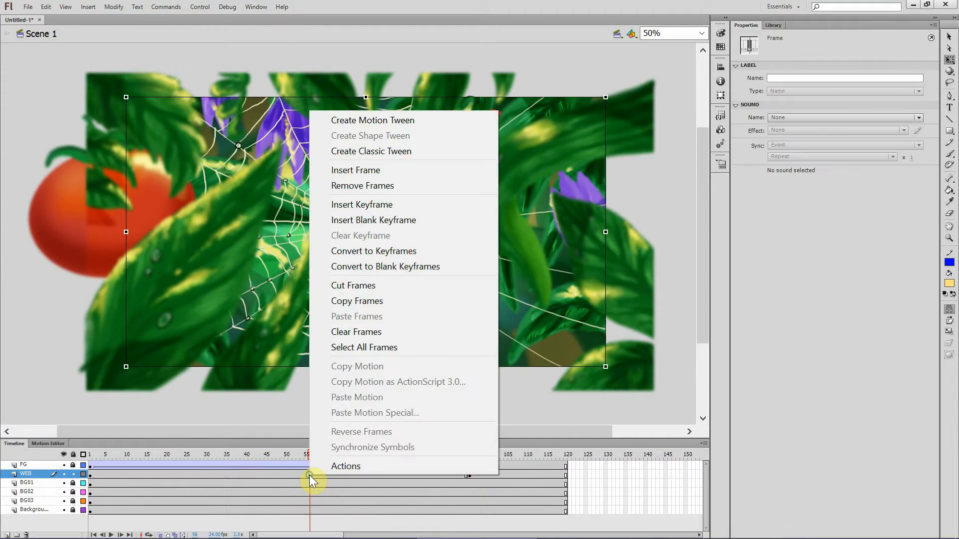
{"action": "left_click", "coordinate": [388, 156]}
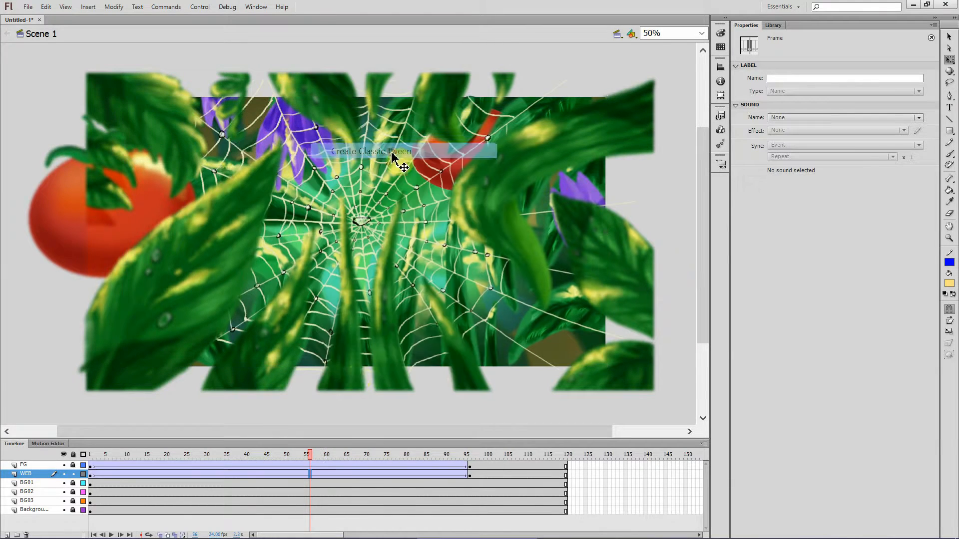
{"action": "left_click_drag", "start_coordinate": [309, 456], "coordinate": [67, 469]}
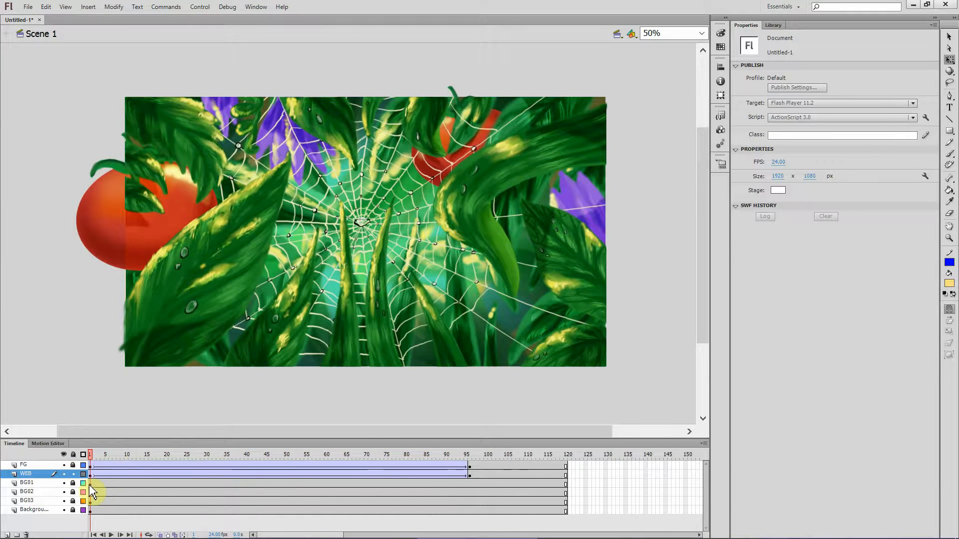
Lock the WEB layer, unlock BG01, and insert a keyframe at frame 96 of the BG01 layer
{"action": "left_click", "coordinate": [73, 474]}
{"action": "left_click", "coordinate": [90, 484]}
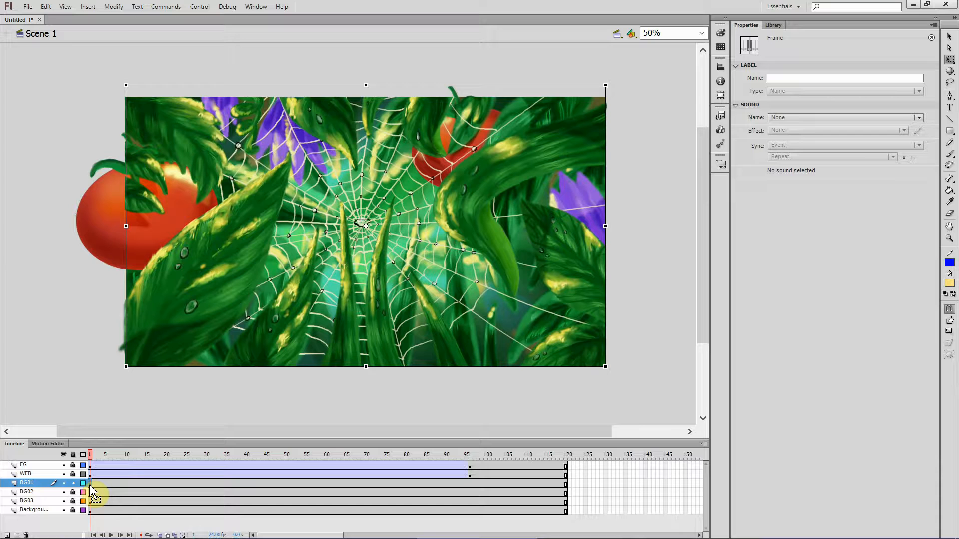
{"action": "left_click", "coordinate": [470, 483]}
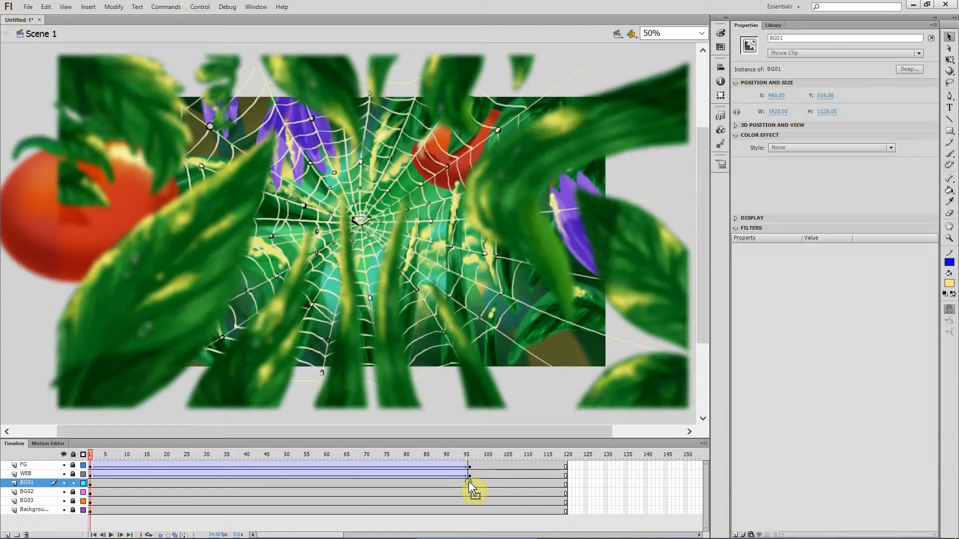
{"action": "right_click", "coordinate": [470, 484]}
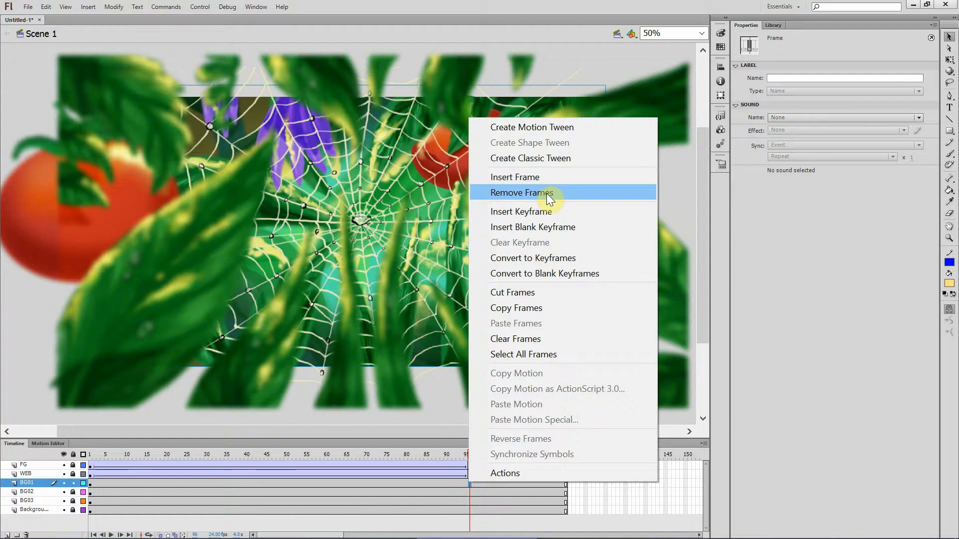
{"action": "left_click", "coordinate": [544, 212]}
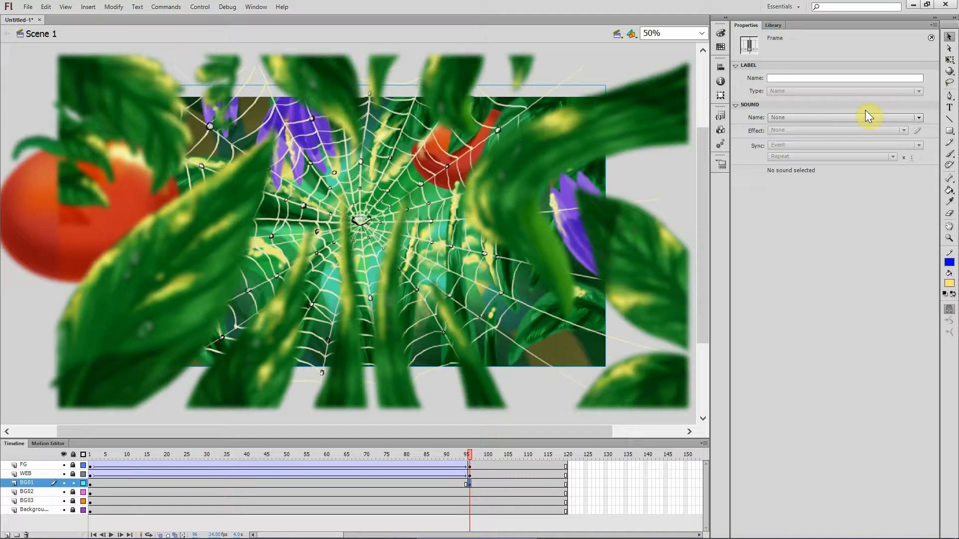
Enlarge the BG01 clip at frame 96 proportionally with Free Transform to about 2328 x 1368 px
{"action": "left_click", "coordinate": [949, 59]}
{"action": "left_click", "coordinate": [540, 189]}
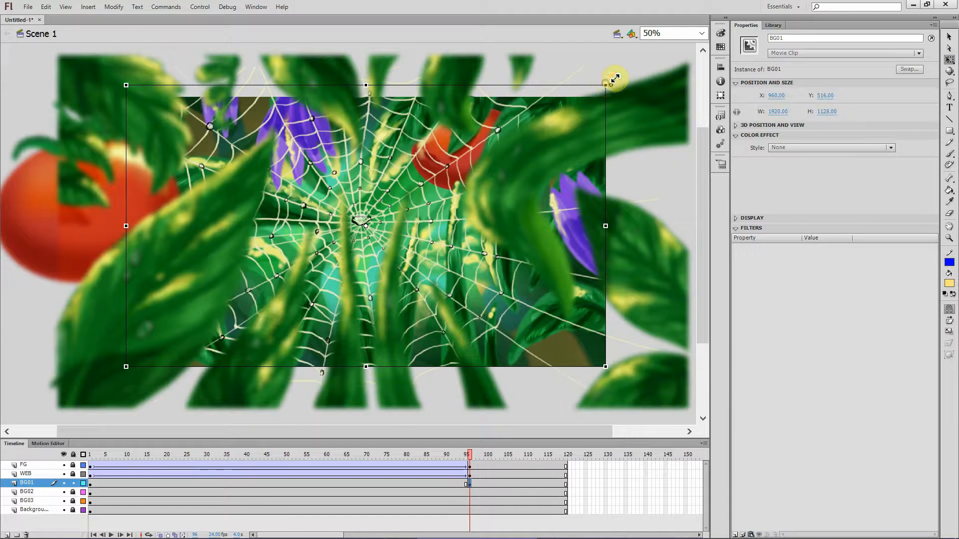
{"action": "left_click_drag", "start_coordinate": [614, 78], "coordinate": [654, 56]}
{"action": "left_click_drag", "start_coordinate": [655, 57], "coordinate": [661, 53]}
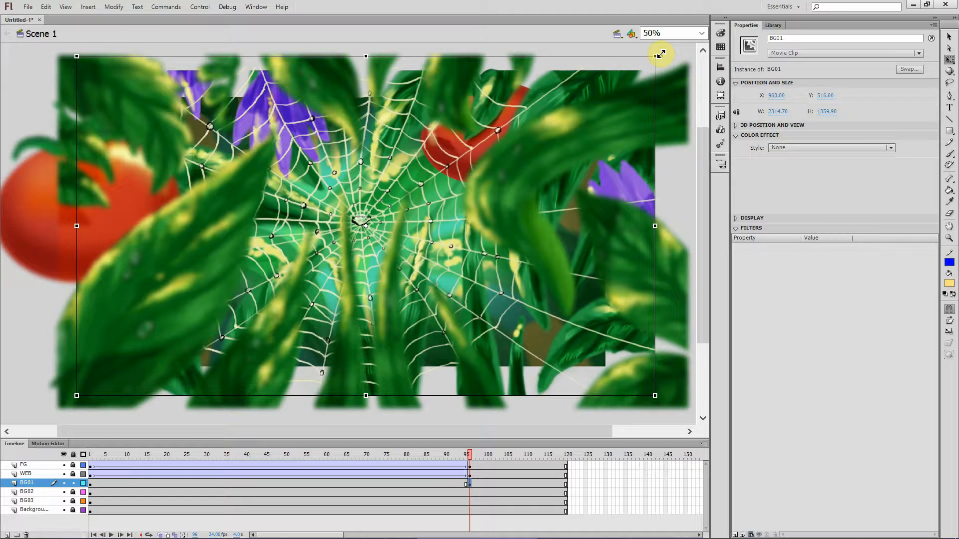
{"action": "left_click_drag", "start_coordinate": [660, 54], "coordinate": [664, 52]}
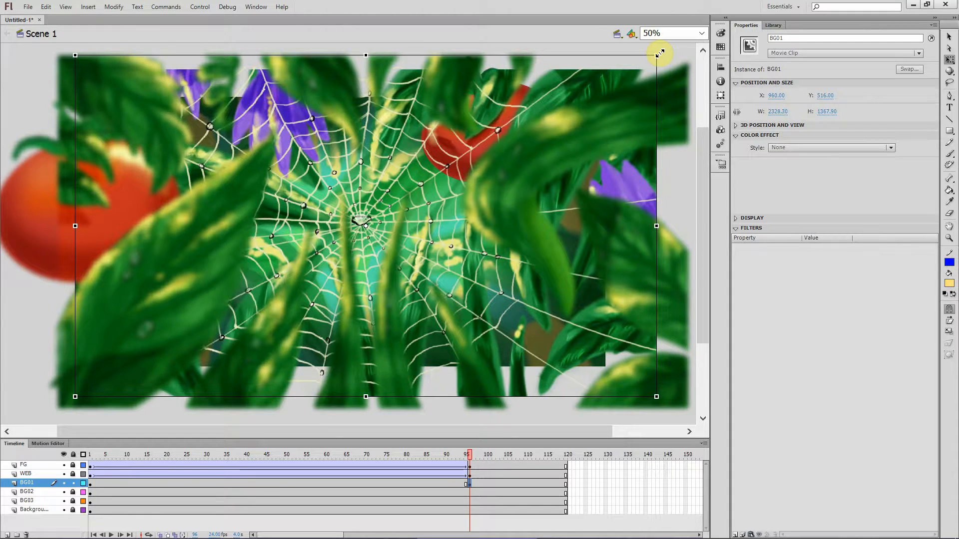
Add a Blur filter of 40 px in X and Y to the BG01 clip at frame 1
{"action": "left_click", "coordinate": [90, 486]}
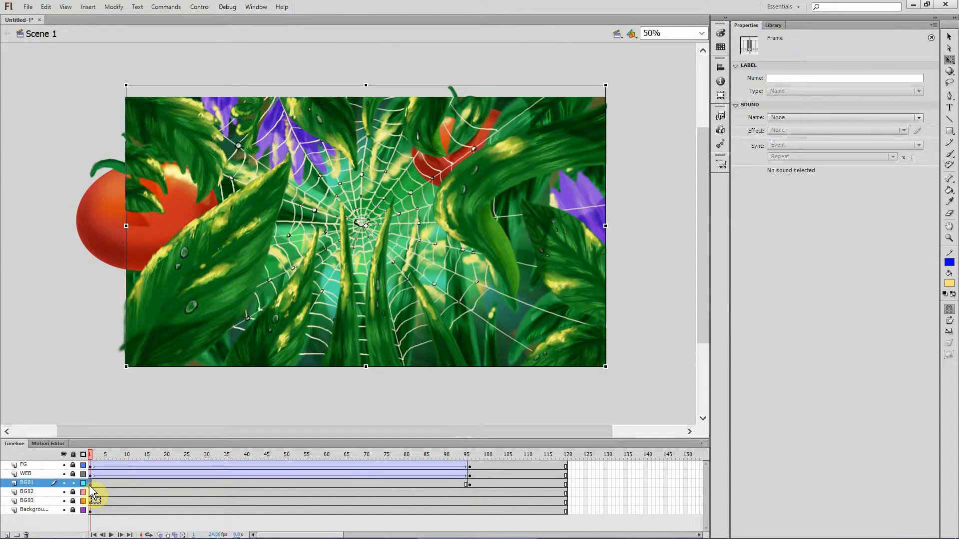
{"action": "left_click", "coordinate": [949, 36]}
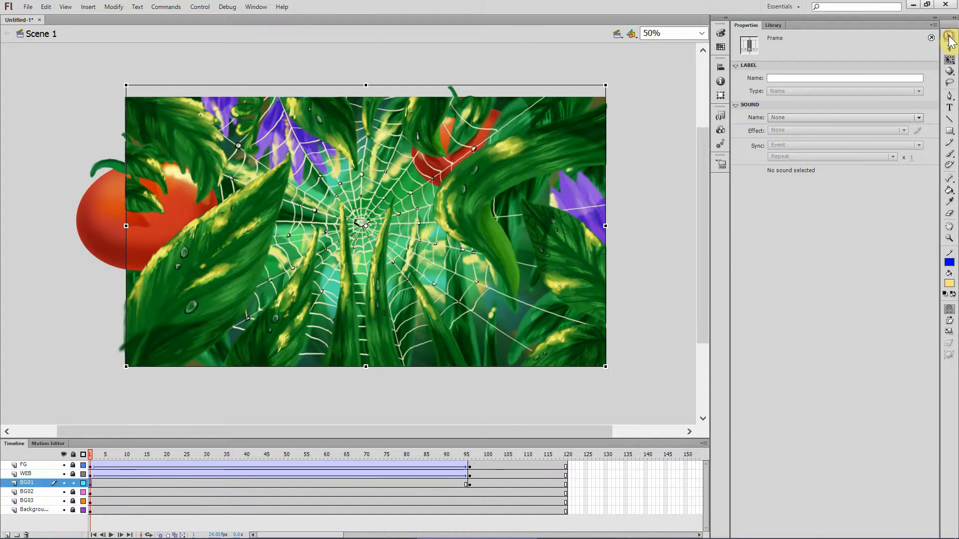
{"action": "left_click", "coordinate": [439, 206]}
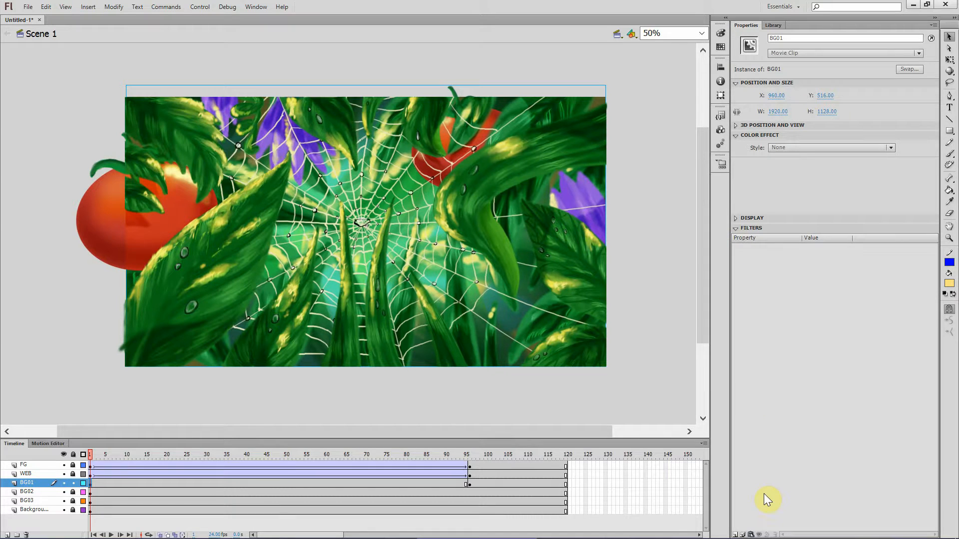
{"action": "left_click", "coordinate": [736, 534]}
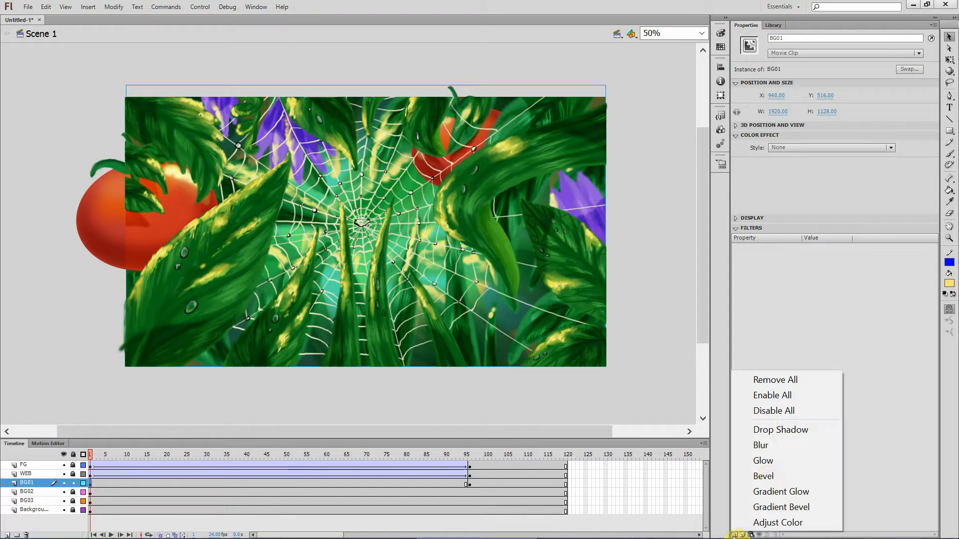
{"action": "left_click", "coordinate": [761, 445]}
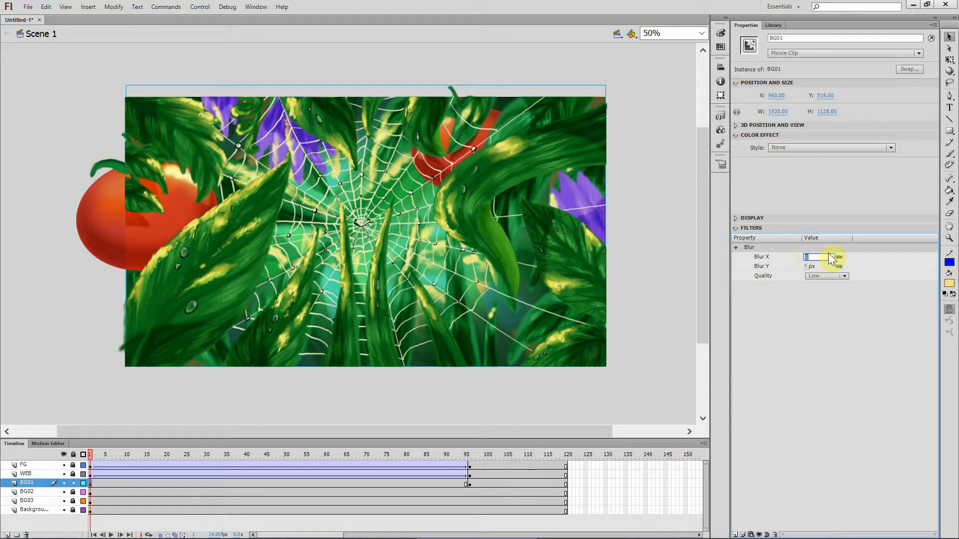
{"action": "key", "text": "Return"}
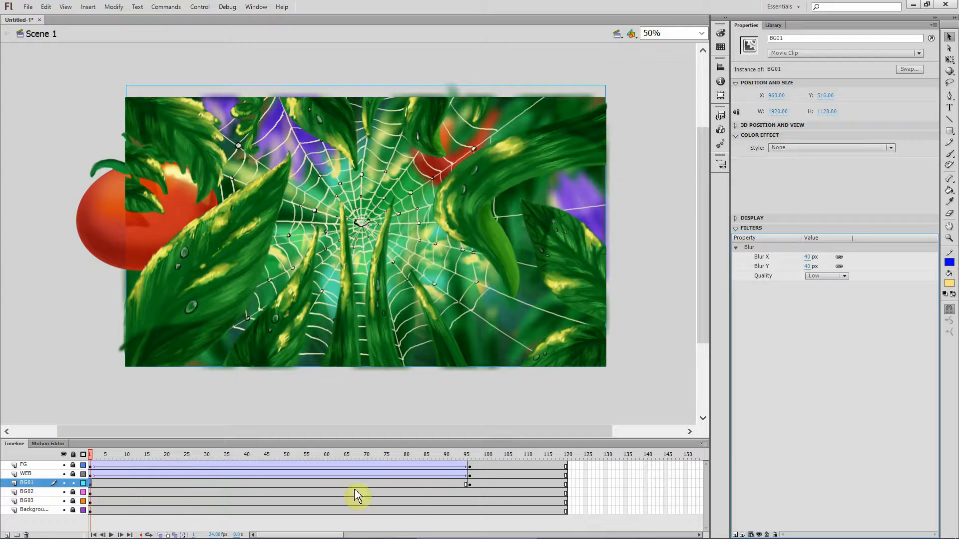
Add a Blur filter of 15 px with Medium quality to the BG01 clip at frame 96
{"action": "left_click", "coordinate": [468, 483]}
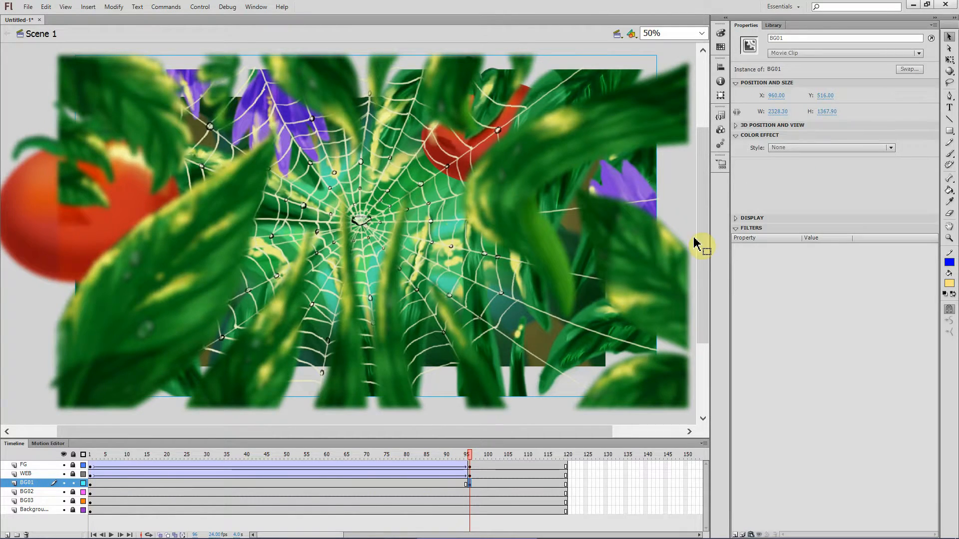
{"action": "left_click", "coordinate": [736, 534]}
{"action": "left_click", "coordinate": [759, 446]}
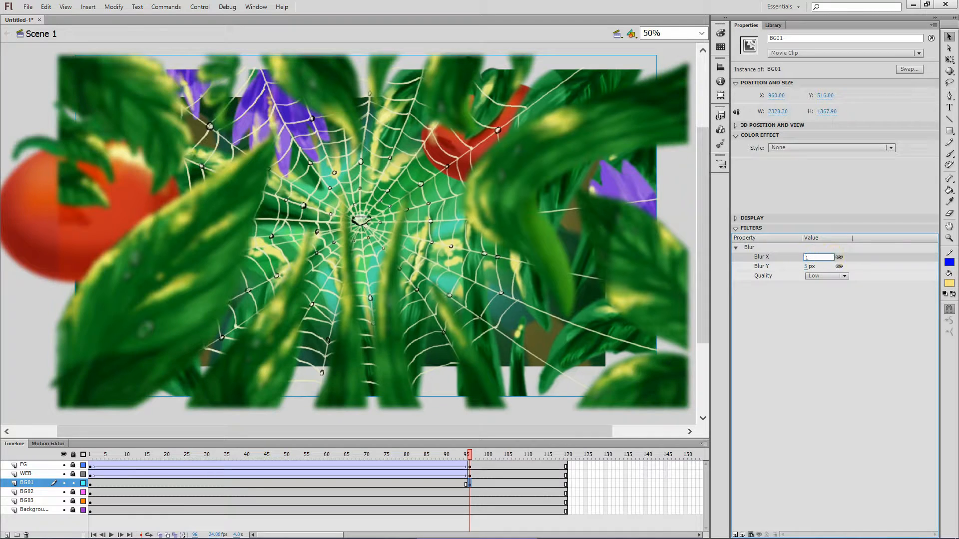
{"action": "key", "text": "Return"}
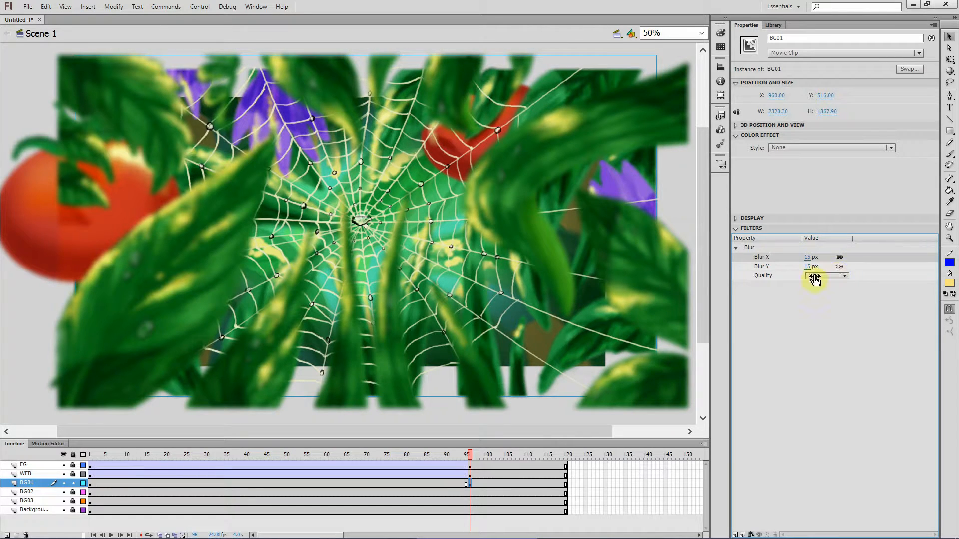
{"action": "left_click", "coordinate": [843, 277]}
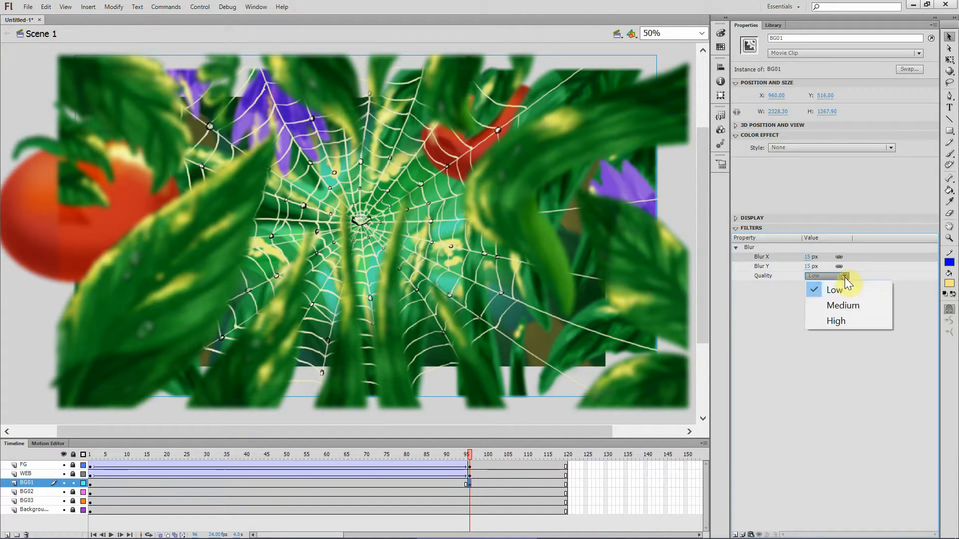
{"action": "left_click", "coordinate": [846, 304]}
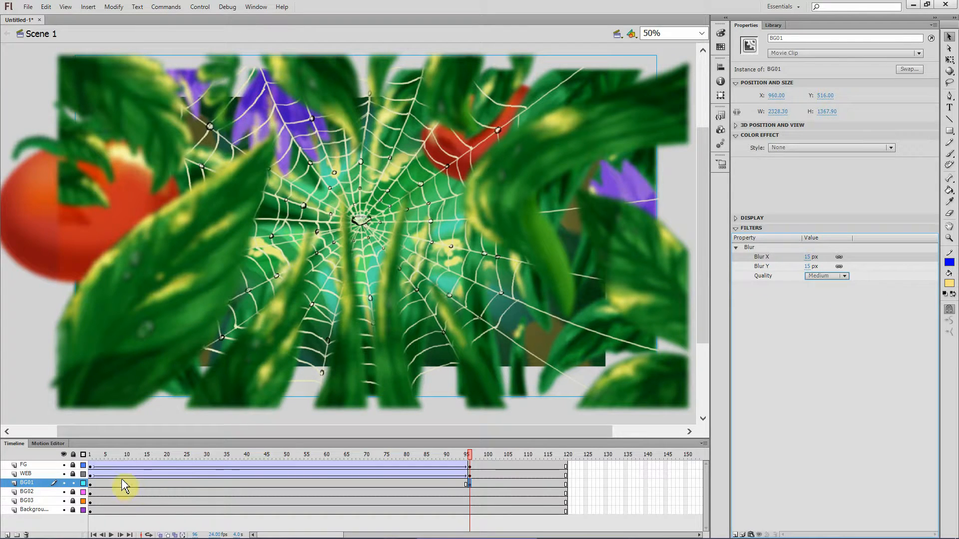
Set the blur quality of the BG01 clip at frame 1 to Medium
{"action": "left_click", "coordinate": [90, 482]}
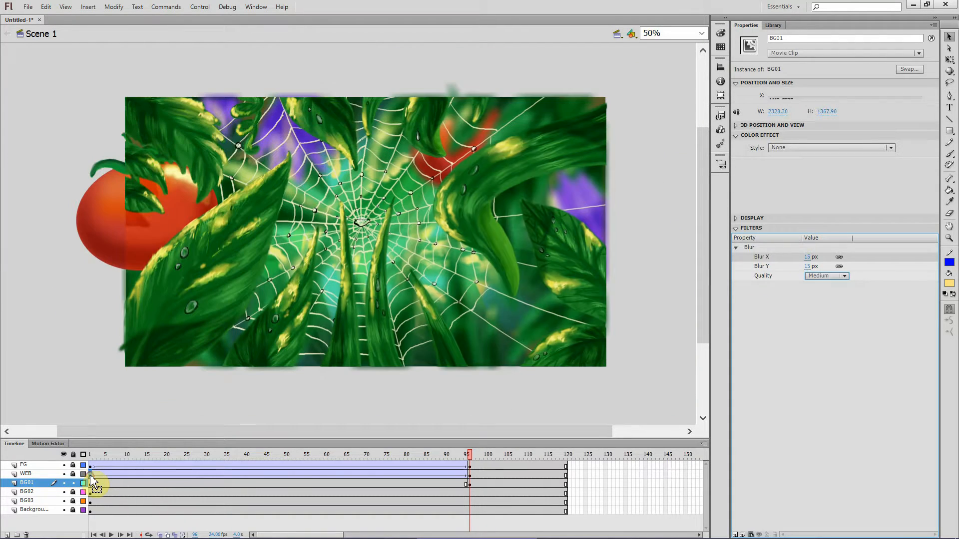
{"action": "left_click", "coordinate": [467, 242]}
{"action": "left_click", "coordinate": [845, 277]}
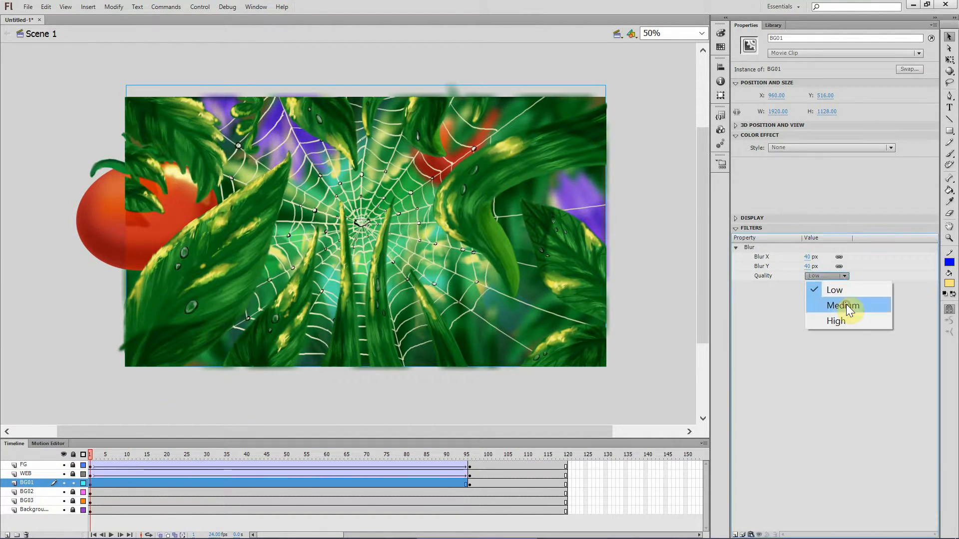
{"action": "left_click", "coordinate": [846, 306]}
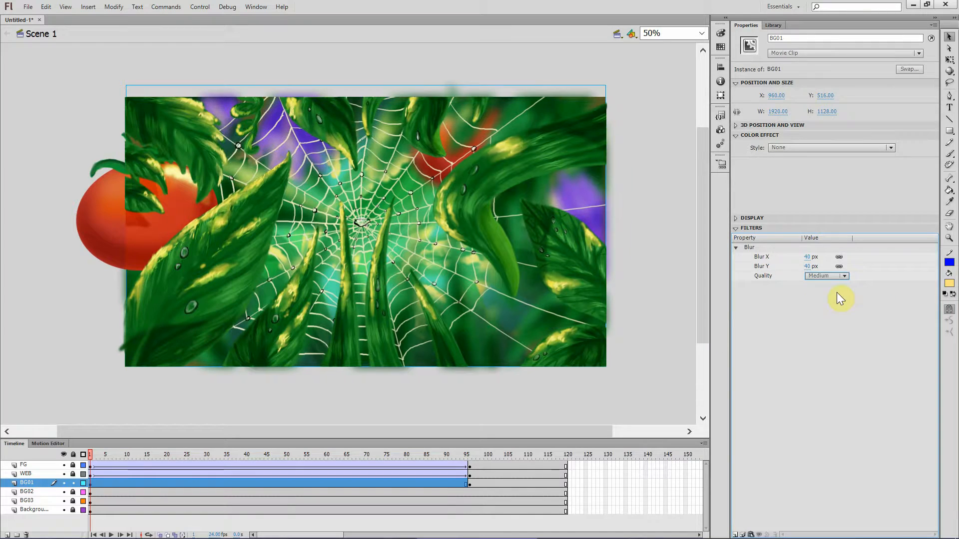
Create a classic tween between frames 1 and 96 on the BG01 layer and scrub through it to preview the motion
{"action": "right_click", "coordinate": [279, 483]}
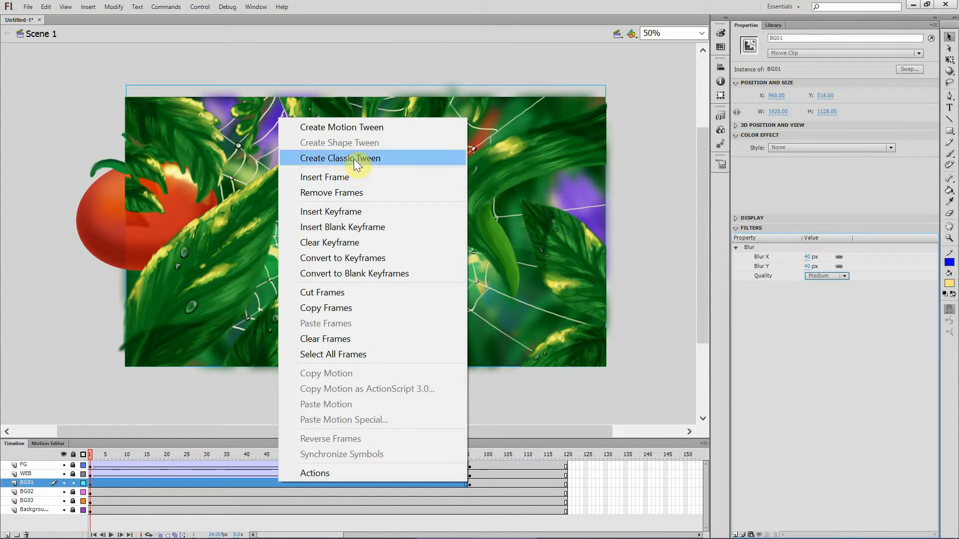
{"action": "left_click", "coordinate": [369, 158]}
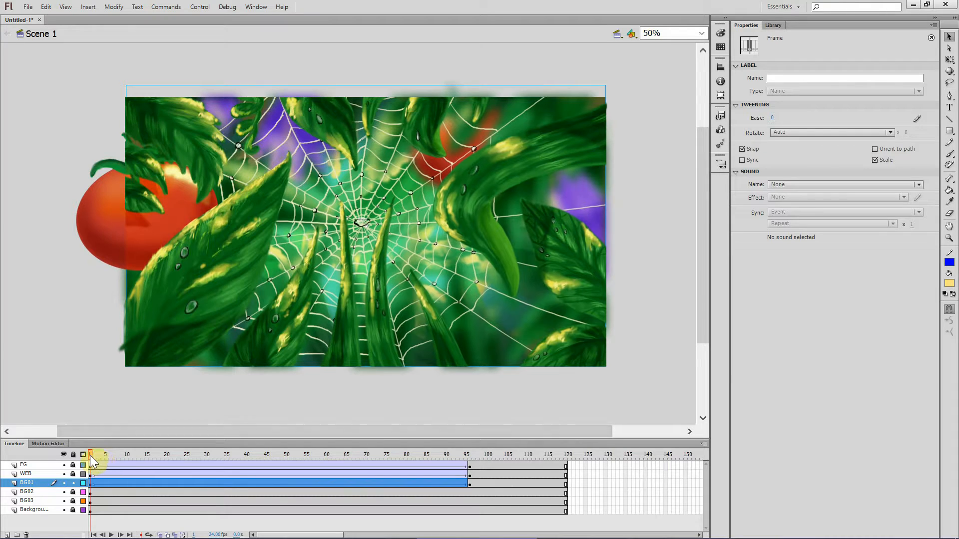
{"action": "left_click", "coordinate": [138, 455]}
{"action": "left_click_drag", "start_coordinate": [164, 449], "coordinate": [535, 437]}
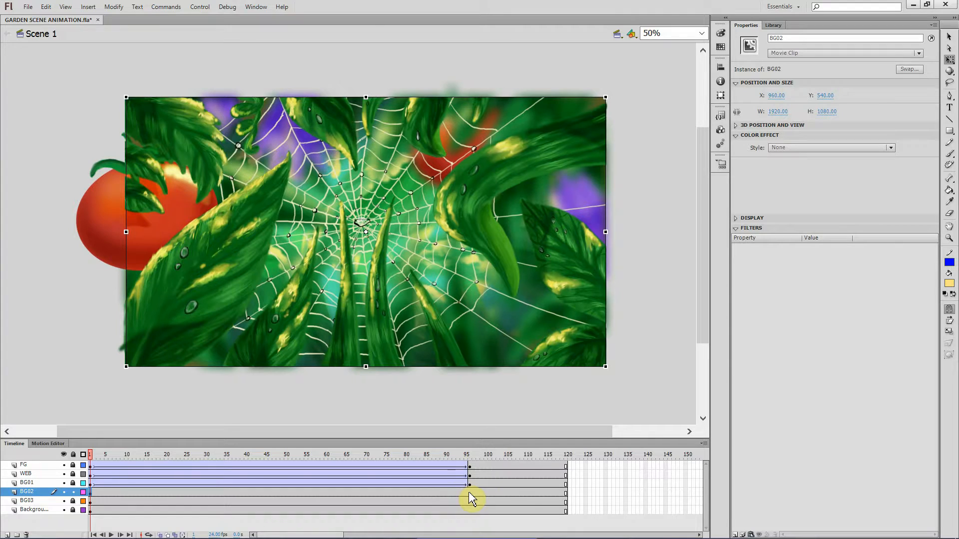
Insert a keyframe at frame 96 of the BG02 layer and enlarge its clip there proportionally to about 2347 x 1320 px
{"action": "left_click", "coordinate": [469, 492]}
{"action": "right_click", "coordinate": [469, 493]}
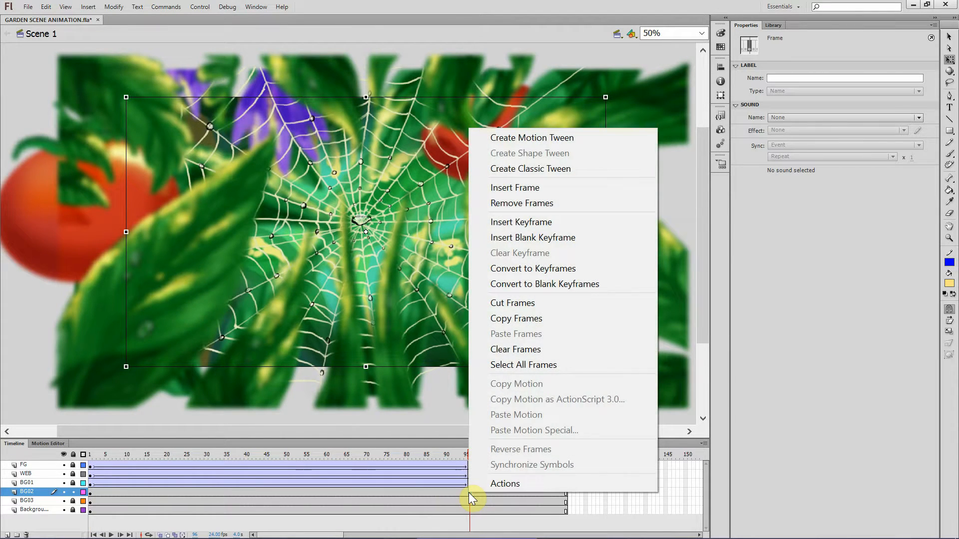
{"action": "left_click", "coordinate": [554, 222]}
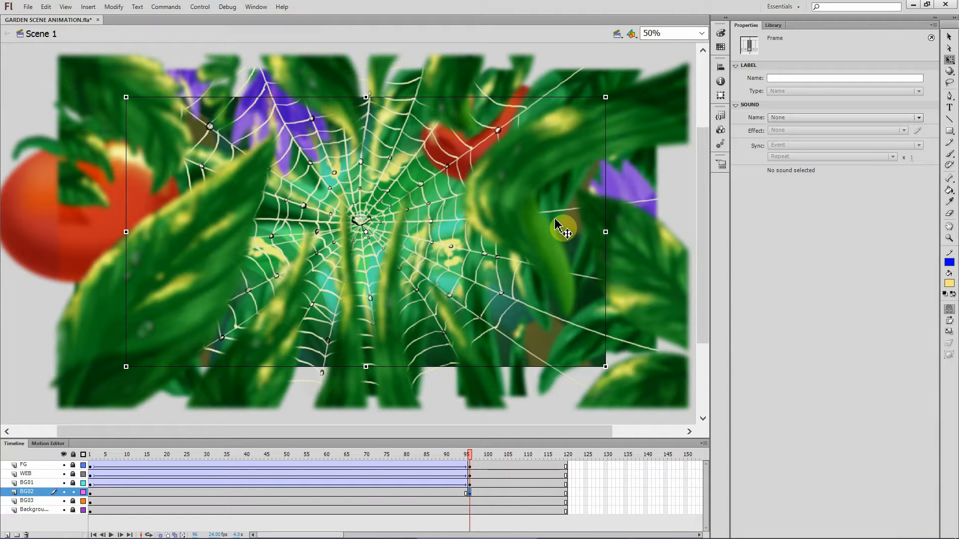
{"action": "left_click", "coordinate": [559, 227]}
{"action": "left_click_drag", "start_coordinate": [605, 96], "coordinate": [650, 66]}
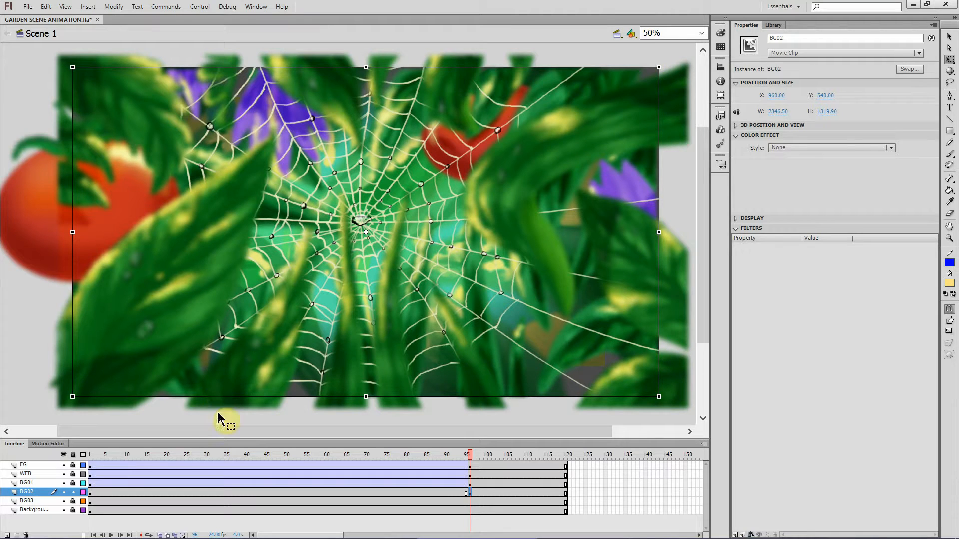
Add a Blur filter of 60 px in X and Y to the BG02 clip at frame 1
{"action": "left_click", "coordinate": [90, 493]}
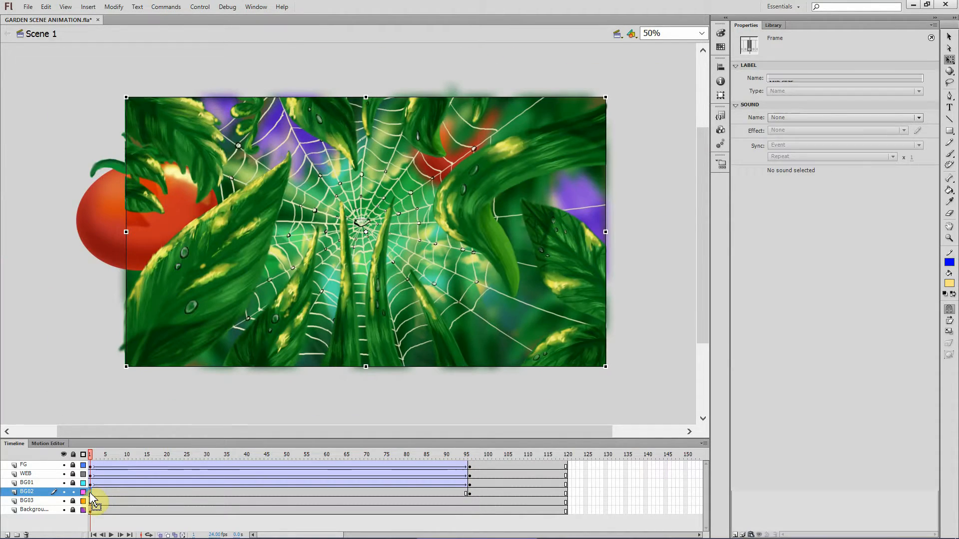
{"action": "left_click", "coordinate": [599, 187]}
{"action": "left_click", "coordinate": [735, 534]}
{"action": "left_click", "coordinate": [766, 445]}
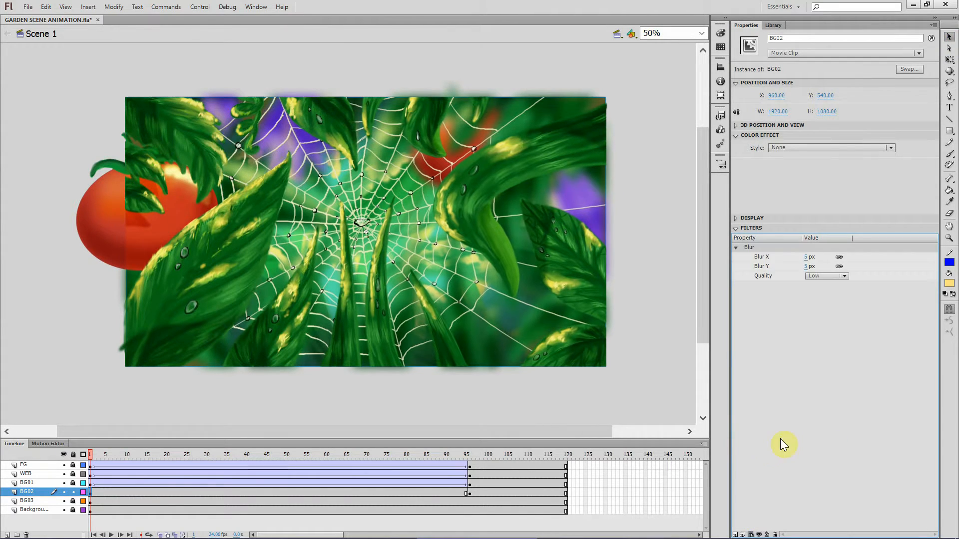
{"action": "left_click", "coordinate": [805, 257]}
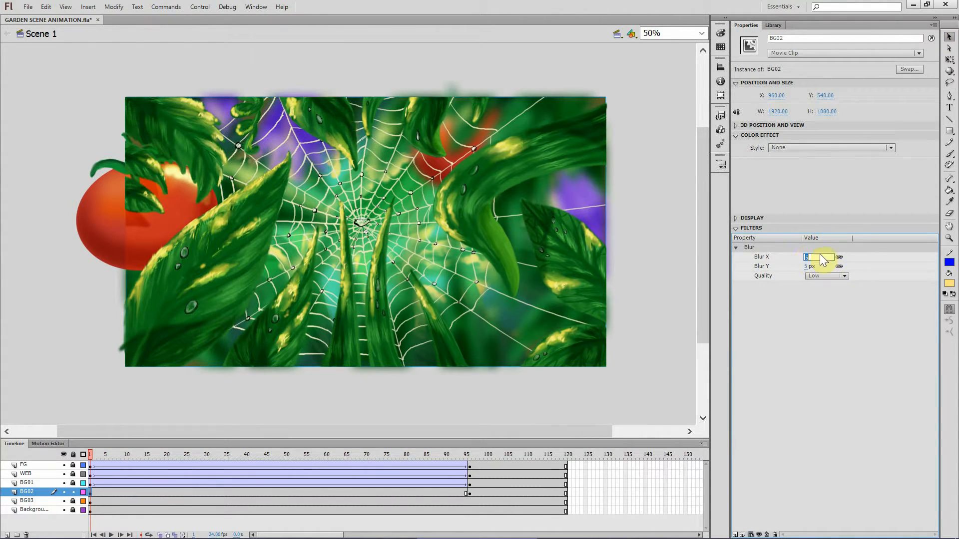
{"action": "key", "text": "Return"}
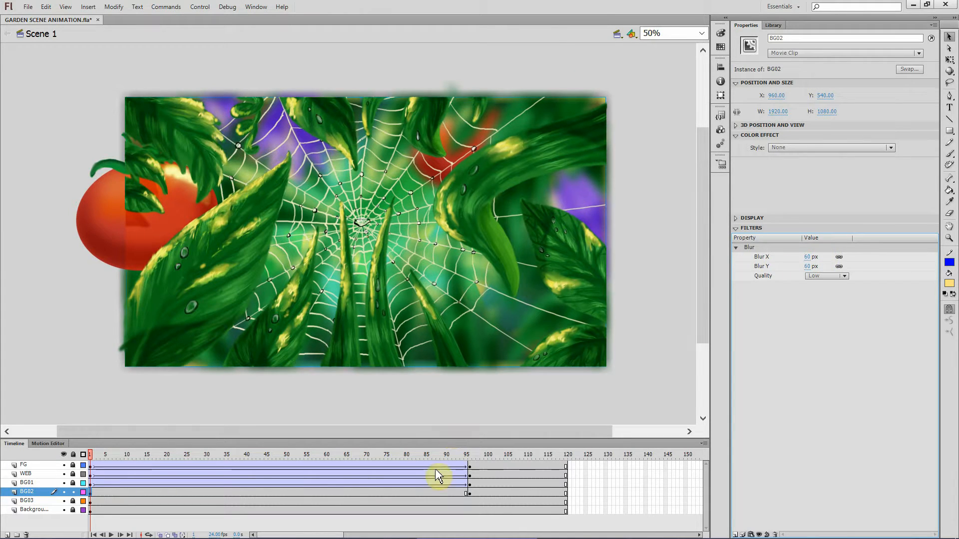
Add a 30 px Blur filter to the BG02 clip at frame 96 and create a classic tween between the layer's two keyframes
{"action": "left_click", "coordinate": [470, 493]}
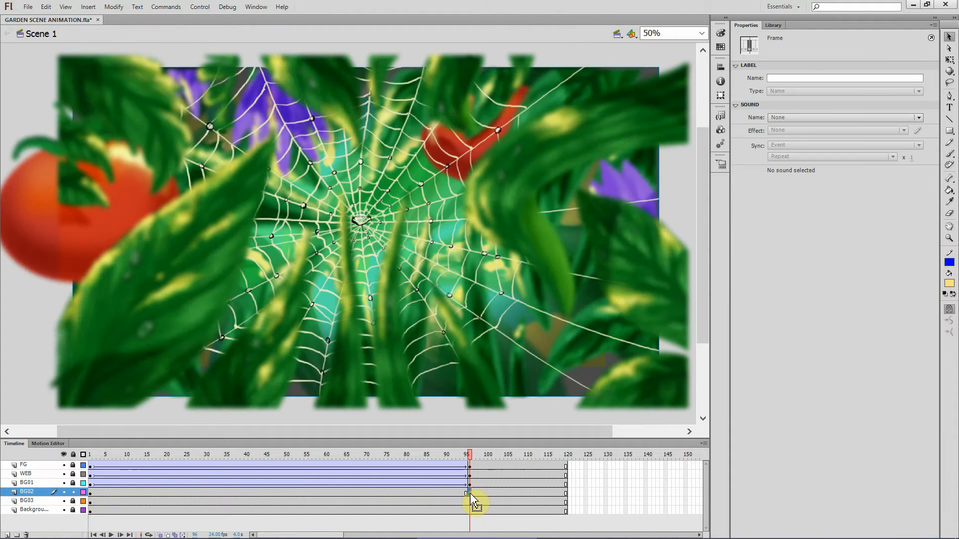
{"action": "left_click", "coordinate": [474, 310]}
{"action": "left_click", "coordinate": [737, 535]}
{"action": "left_click", "coordinate": [755, 448]}
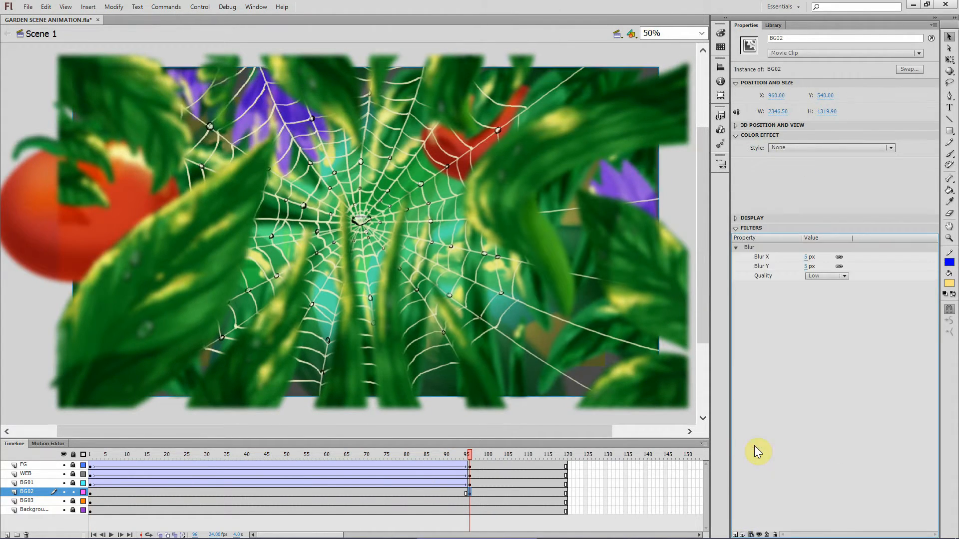
{"action": "left_click", "coordinate": [806, 257]}
{"action": "type", "text": "30"}
{"action": "key", "text": "Return"}
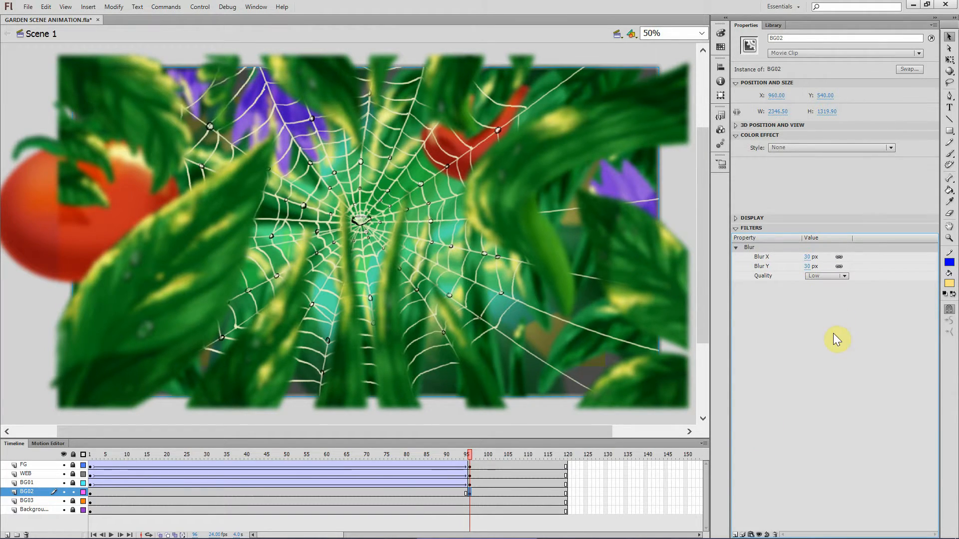
{"action": "right_click", "coordinate": [401, 493]}
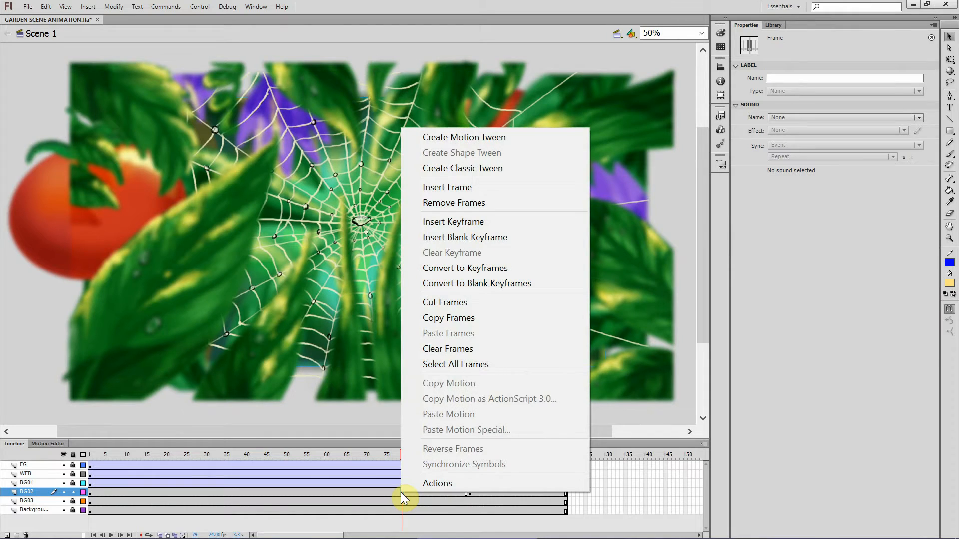
{"action": "left_click", "coordinate": [491, 170]}
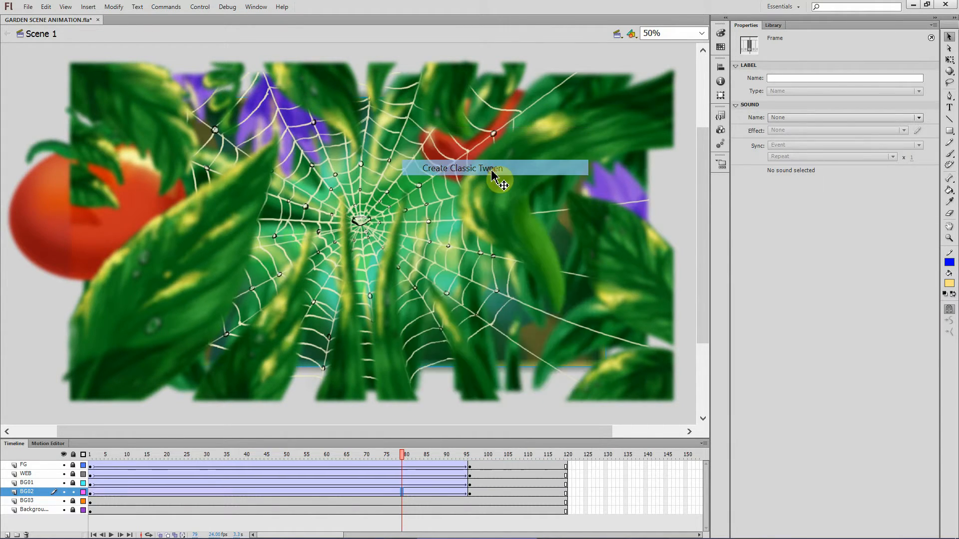
Insert a keyframe at frame 96 of the BG03 layer and enlarge its clip with Free Transform to about 1969 x 1331 px
{"action": "right_click", "coordinate": [469, 502]}
{"action": "left_click", "coordinate": [530, 226]}
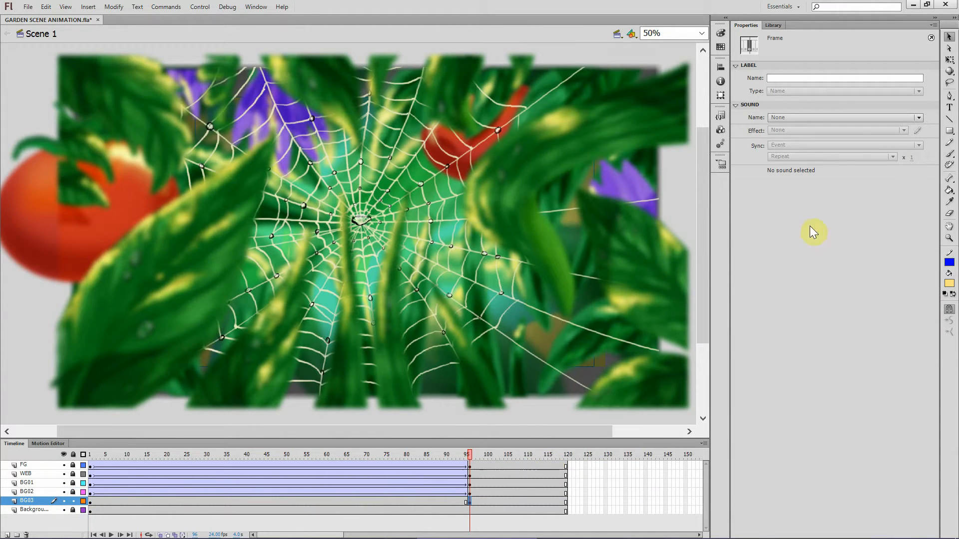
{"action": "left_click", "coordinate": [951, 60]}
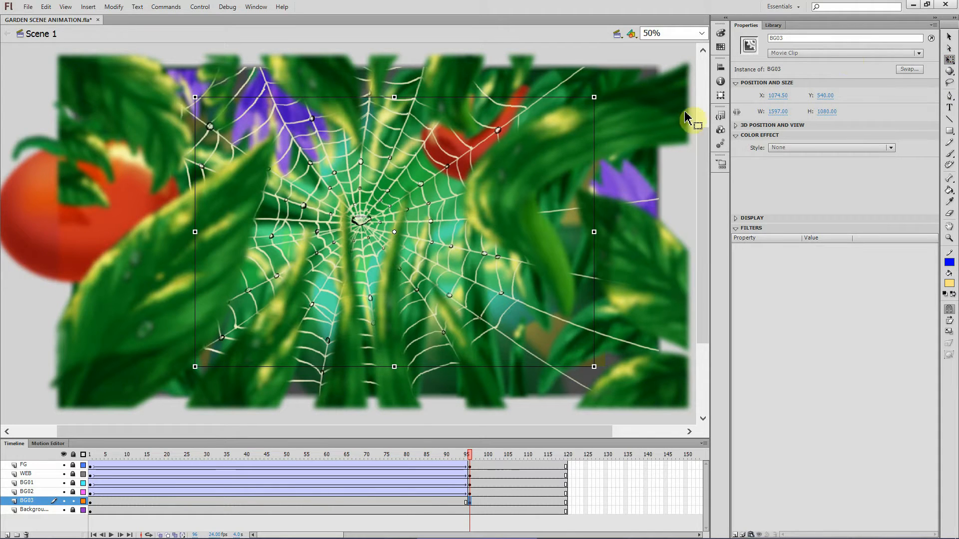
{"action": "left_click_drag", "start_coordinate": [593, 97], "coordinate": [636, 65]}
Add a Blur filter of 80 px in X and Y to the BG03 clip at frame 1
{"action": "left_click", "coordinate": [90, 501]}
{"action": "left_click", "coordinate": [949, 37]}
{"action": "left_click", "coordinate": [343, 252]}
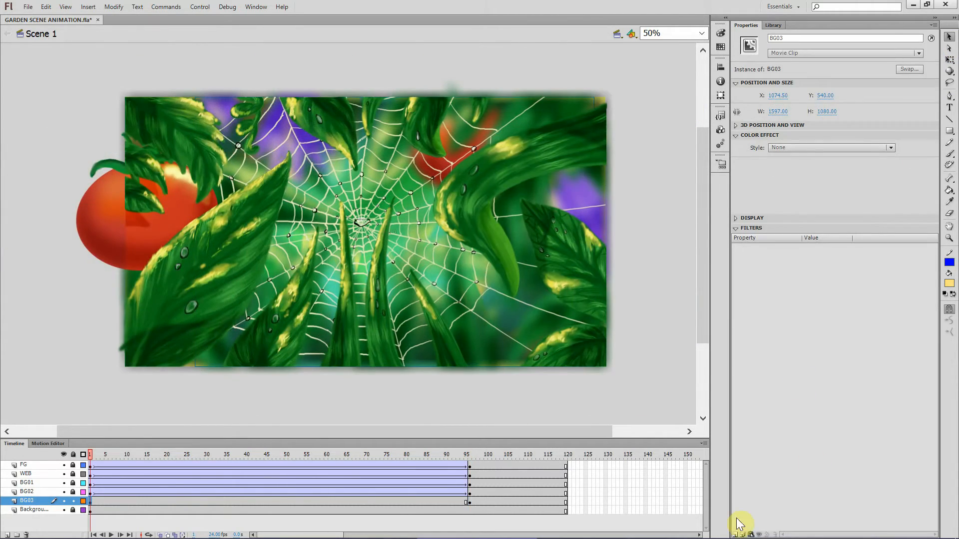
{"action": "left_click", "coordinate": [736, 534]}
{"action": "left_click", "coordinate": [760, 446]}
{"action": "left_click", "coordinate": [807, 257]}
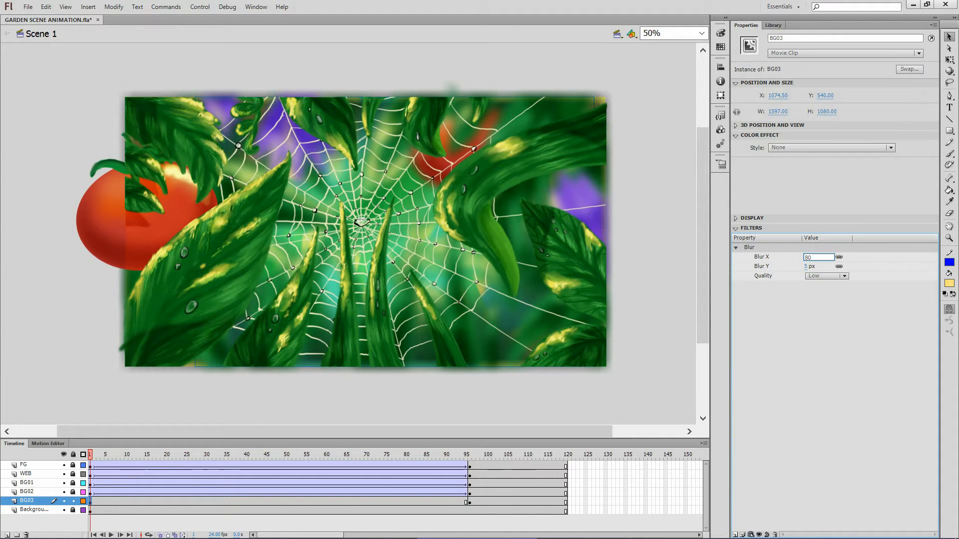
{"action": "key", "text": "Return"}
Add a Blur filter of 40 px in X and Y to the BG03 clip at frame 96
{"action": "left_click", "coordinate": [469, 502]}
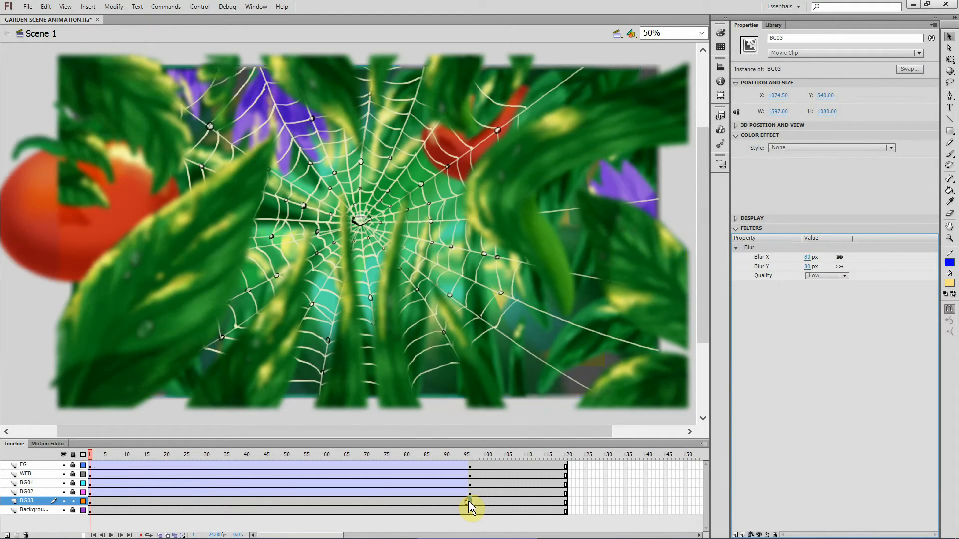
{"action": "left_click", "coordinate": [456, 250]}
{"action": "left_click", "coordinate": [737, 535]}
{"action": "left_click", "coordinate": [779, 446]}
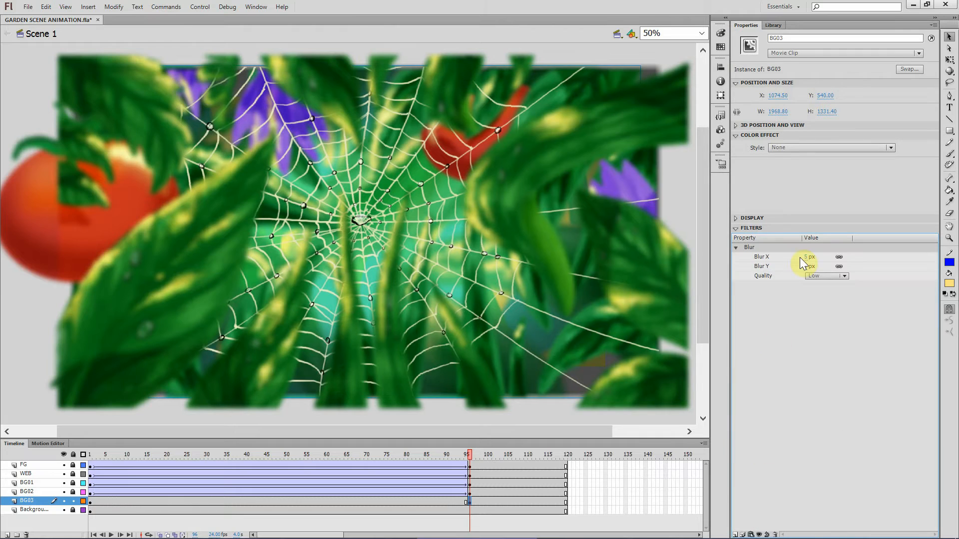
{"action": "left_click", "coordinate": [805, 259]}
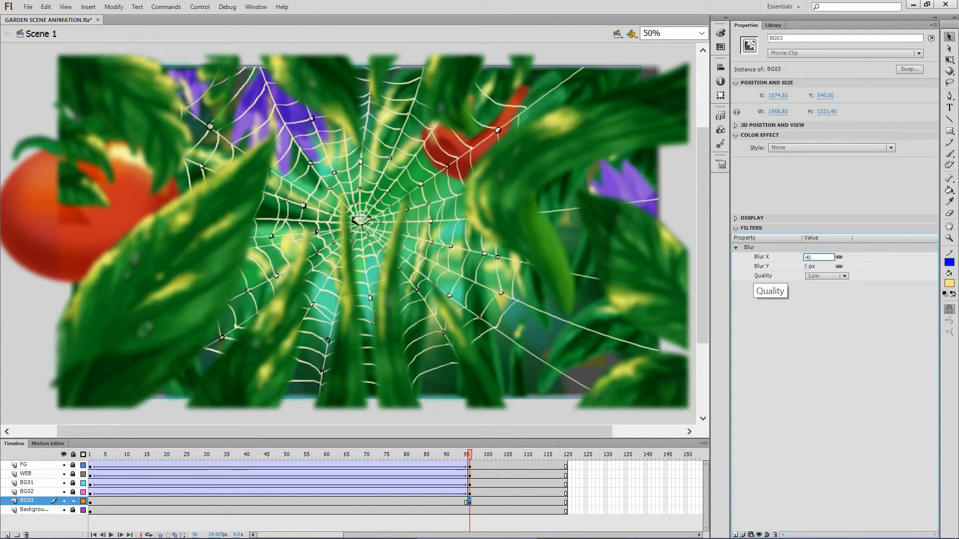
{"action": "key", "text": "Return"}
Create a classic tween between frames 1 and 96 on the BG03 layer and scrub the timeline to preview the whole zoom
{"action": "right_click", "coordinate": [392, 501]}
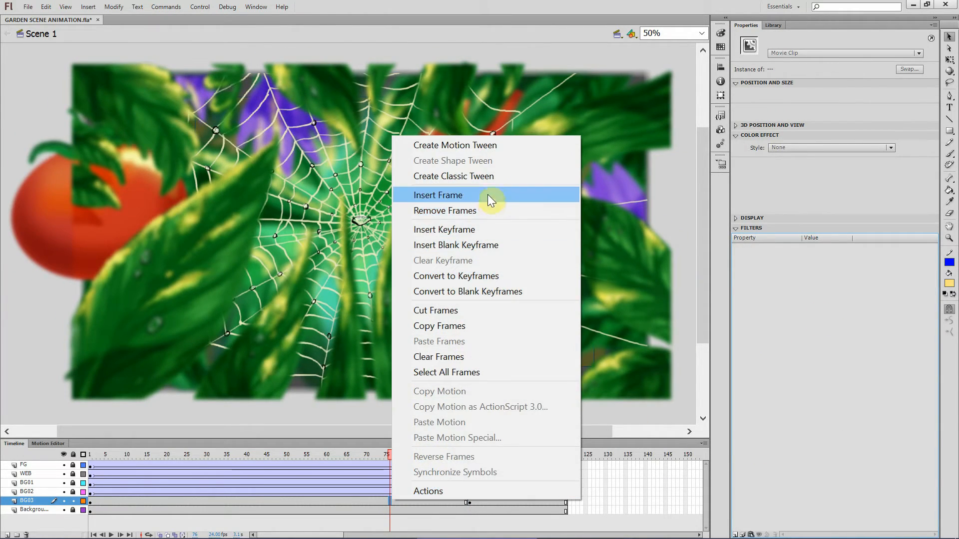
{"action": "left_click", "coordinate": [487, 176]}
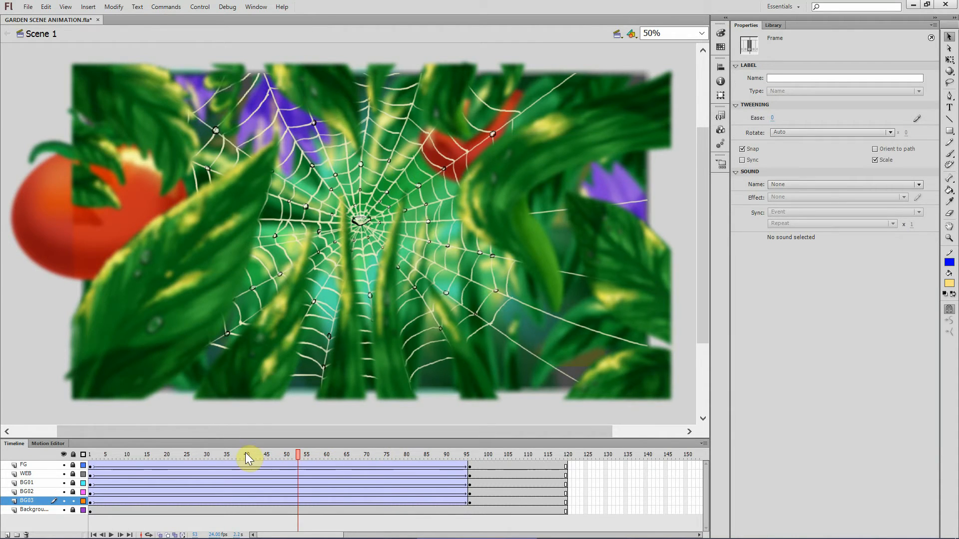
{"action": "left_click_drag", "start_coordinate": [245, 452], "coordinate": [471, 424]}
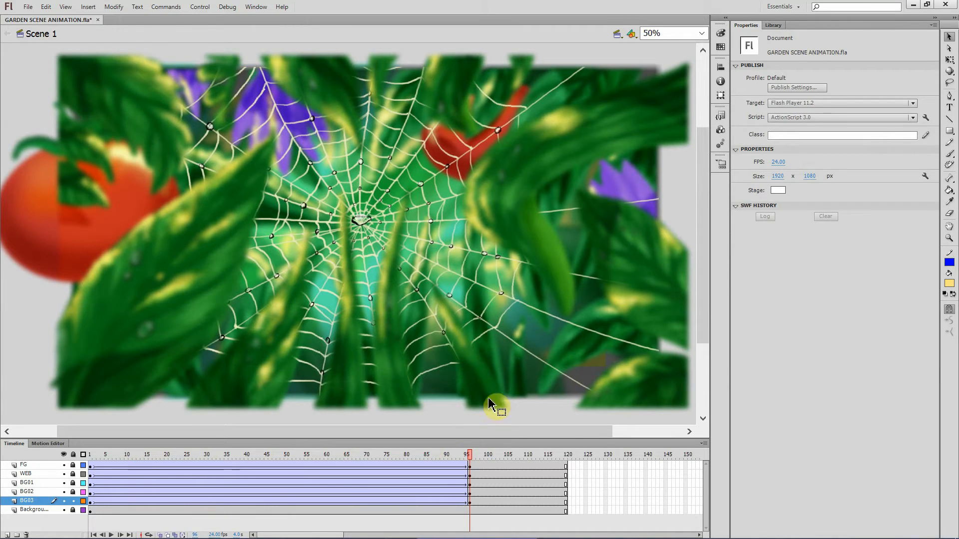
{"action": "left_click", "coordinate": [467, 455]}
{"action": "left_click_drag", "start_coordinate": [368, 455], "coordinate": [148, 474]}
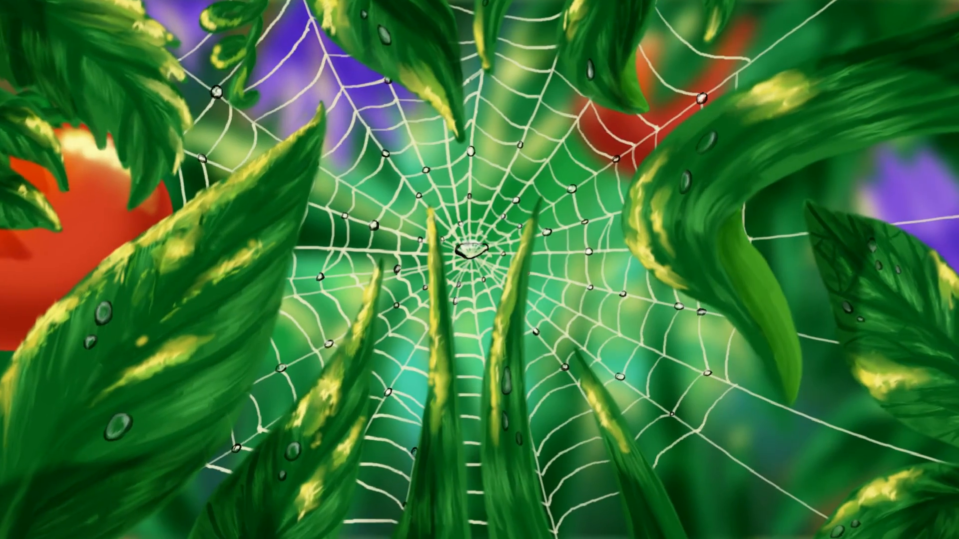